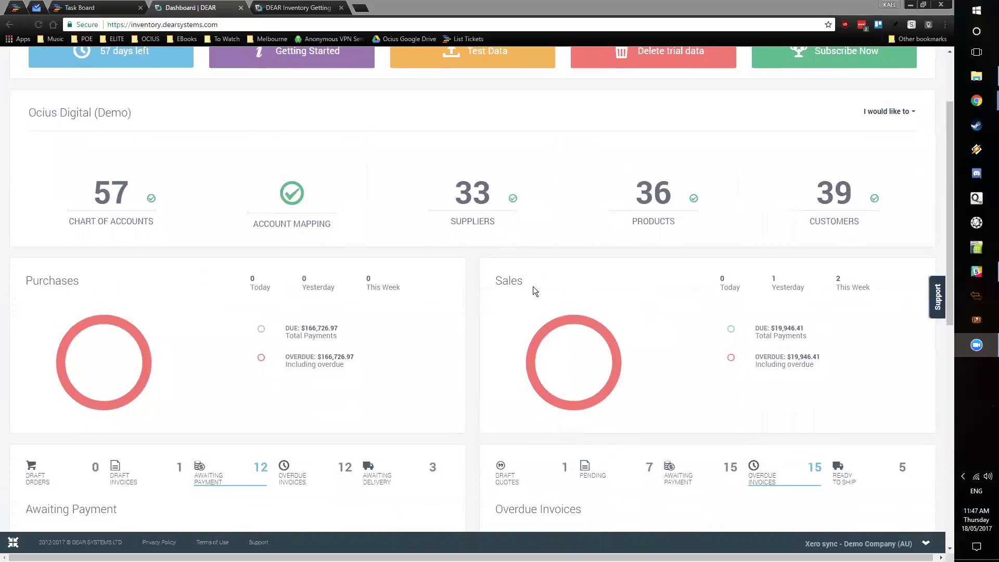
Step: Review the dashboard's summary counts, the purchase options and the list of quick-create actions
drag(56, 212, 598, 196)
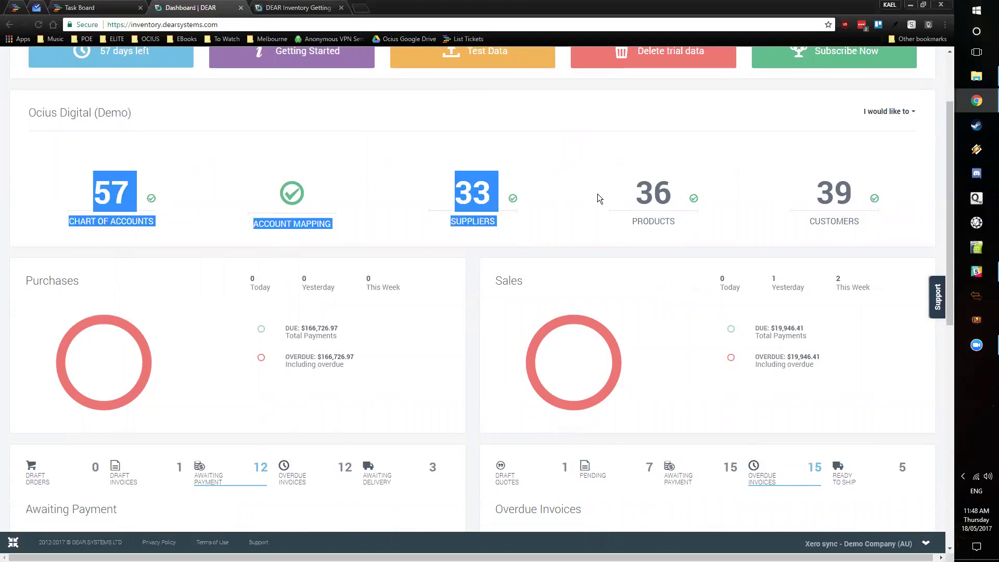
click(598, 196)
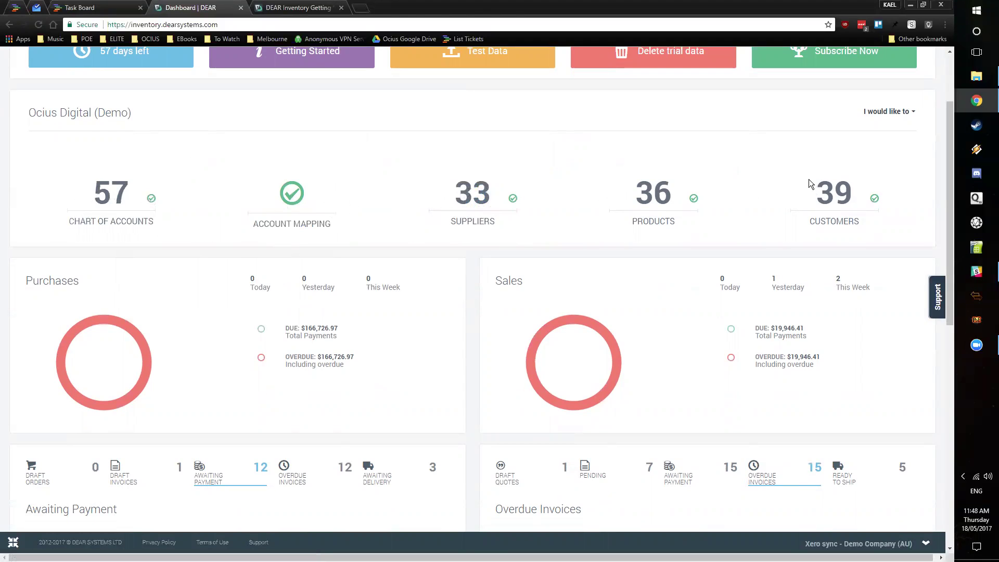
scroll(809, 187, up, 2)
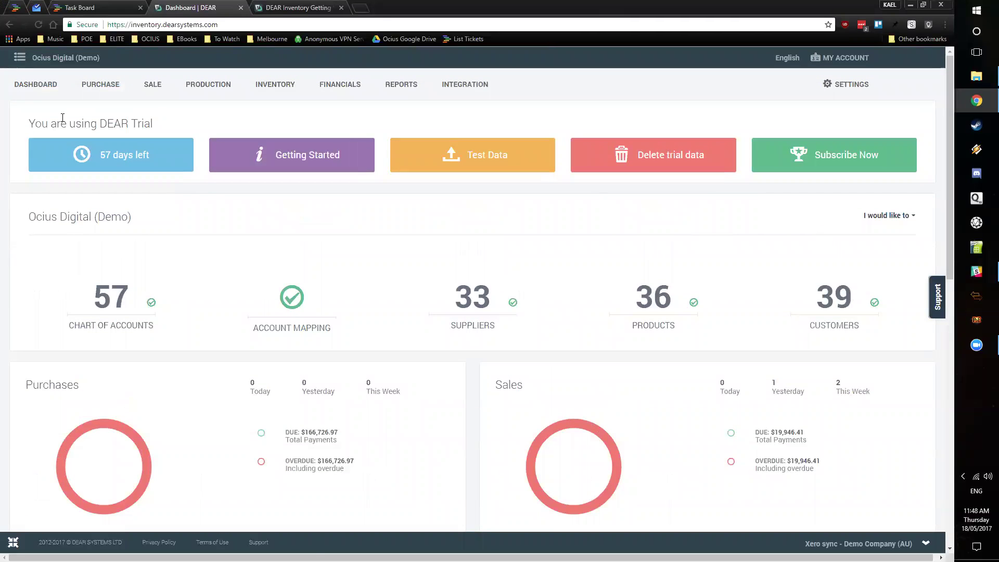
mouse_move(114, 90)
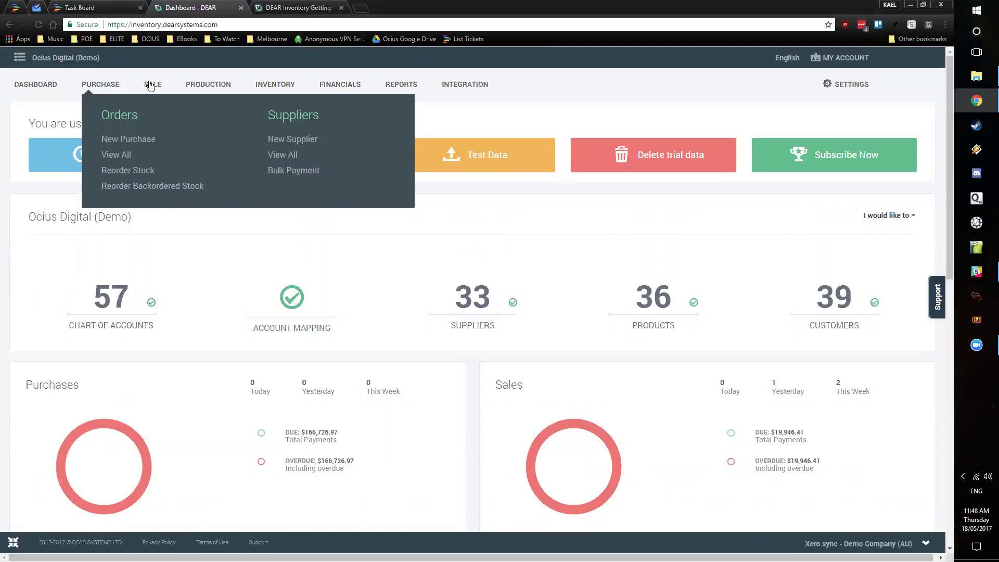
mouse_move(148, 85)
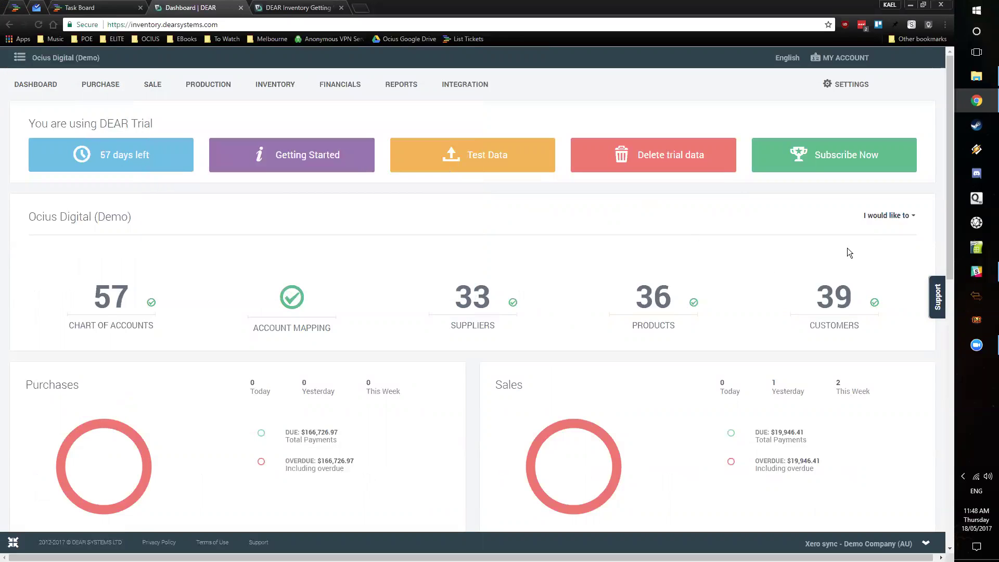
click(878, 218)
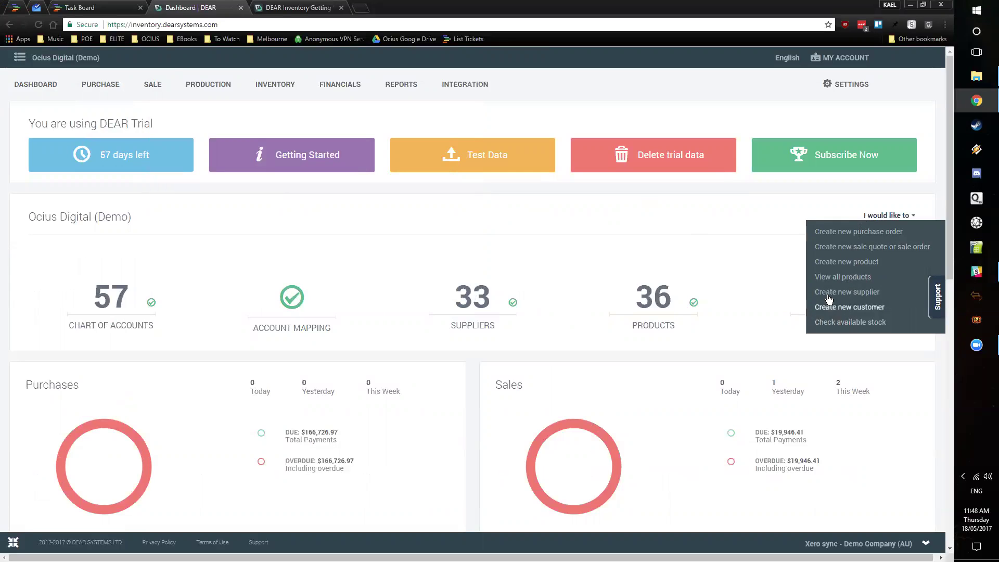
click(753, 240)
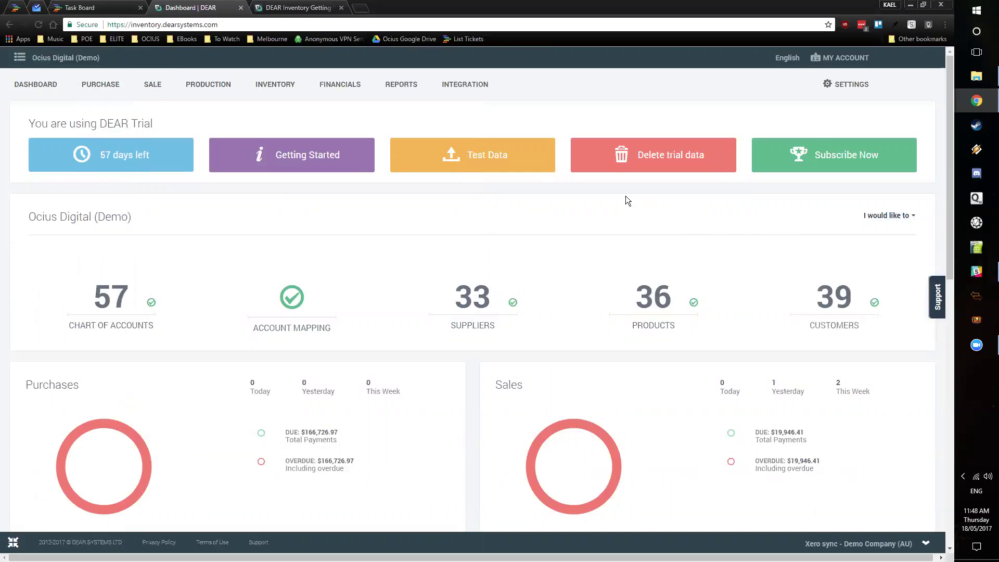
Step: Examine the dashboard's purchase and sales summaries, the awaiting payment and overdue invoice lists, and the reorder list
scroll(728, 219, down, 3)
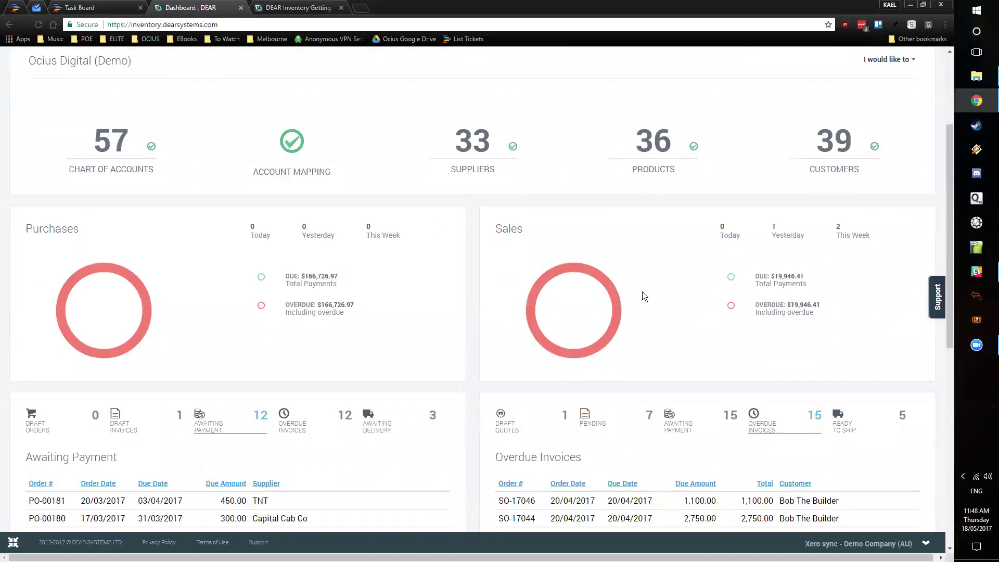
scroll(344, 255, down, 2)
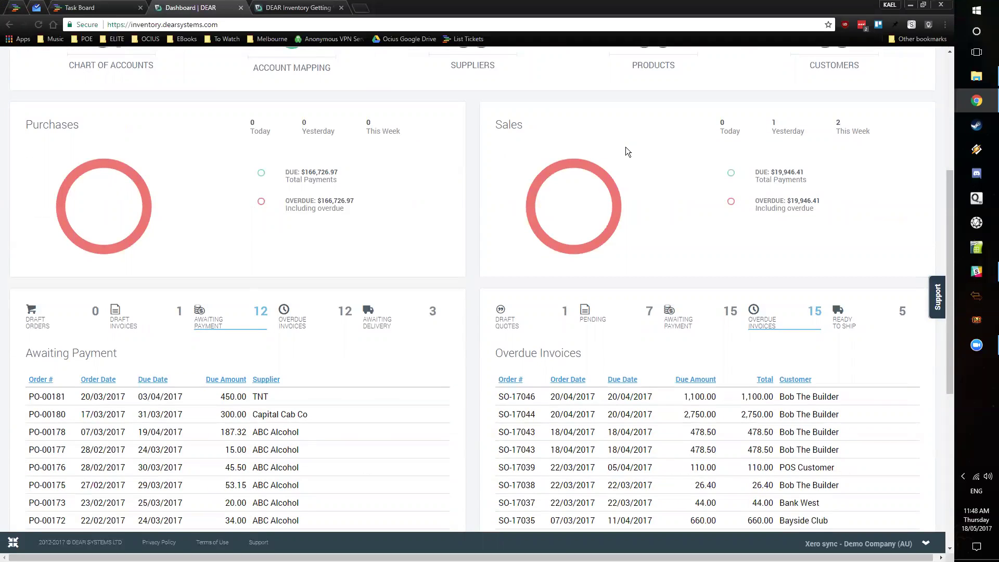
scroll(625, 148, down, 2)
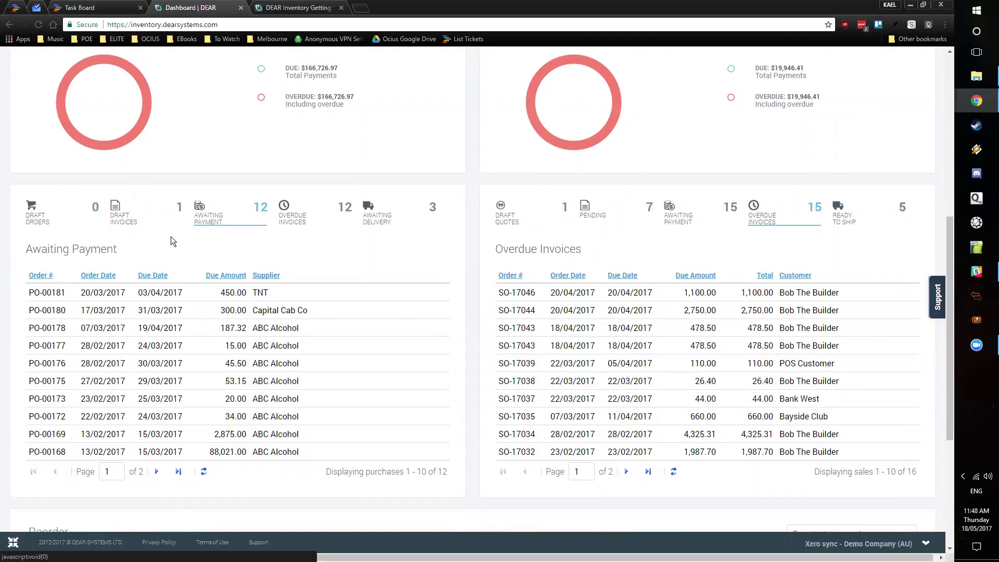
scroll(536, 290, down, 1)
click(63, 168)
click(218, 169)
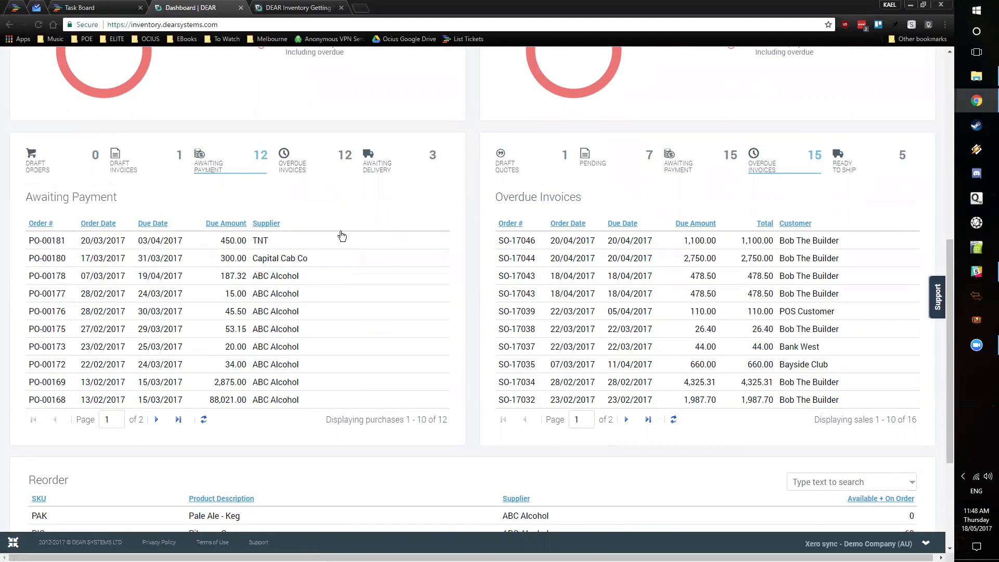
scroll(370, 263, up, 1)
scroll(636, 284, up, 2)
scroll(635, 285, down, 2)
scroll(536, 219, down, 1)
scroll(573, 200, down, 4)
scroll(449, 210, up, 3)
scroll(449, 210, down, 2)
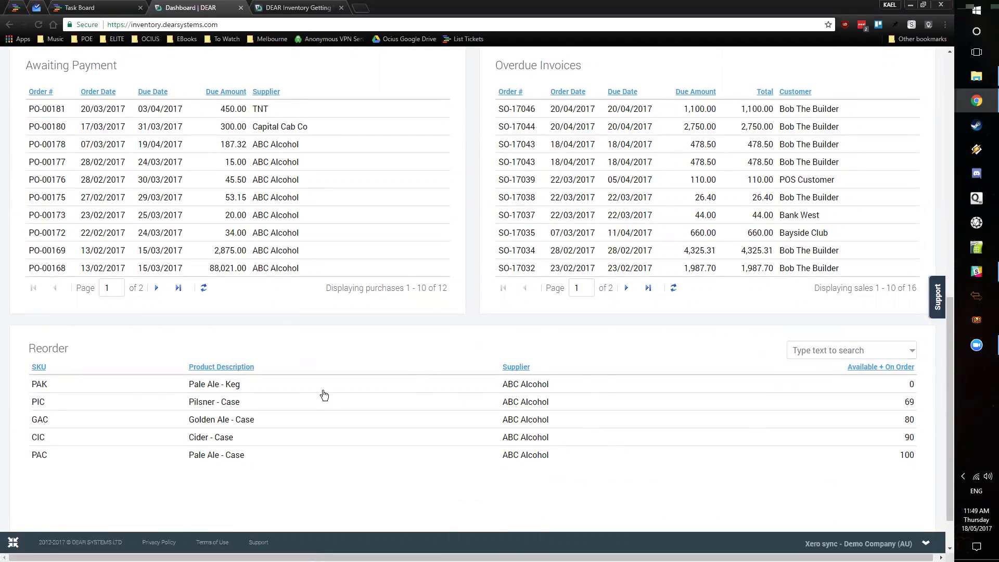
scroll(322, 385, down, 1)
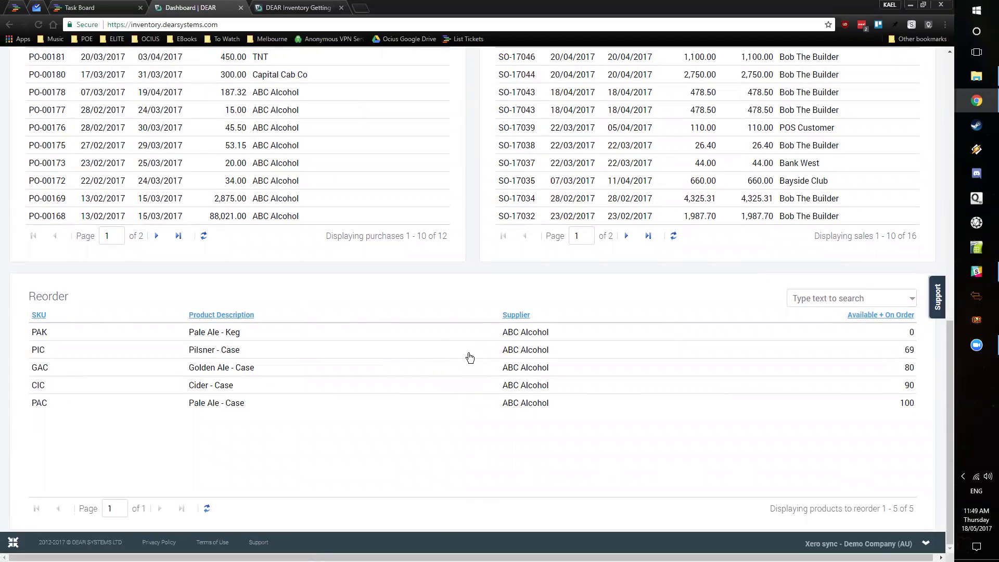
scroll(569, 423, up, 12)
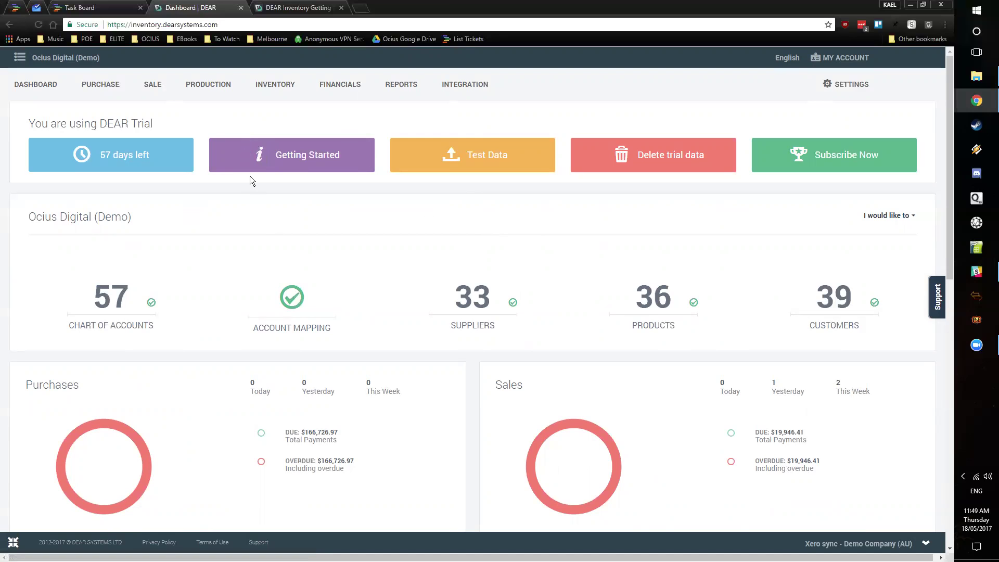
Step: Open a blank form for creating a new inventory product or service
scroll(250, 176, down, 2)
scroll(250, 176, up, 2)
click(276, 84)
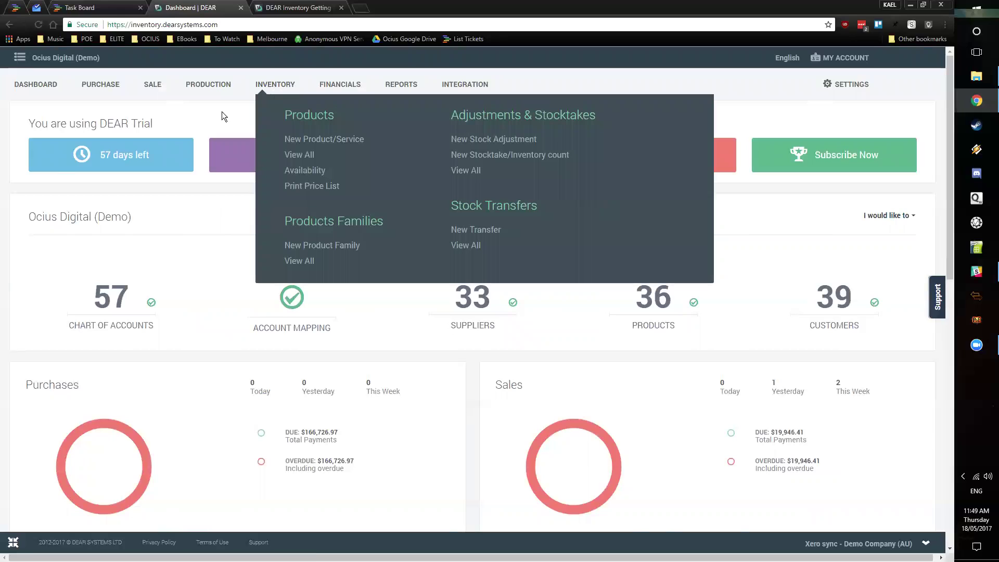
click(326, 139)
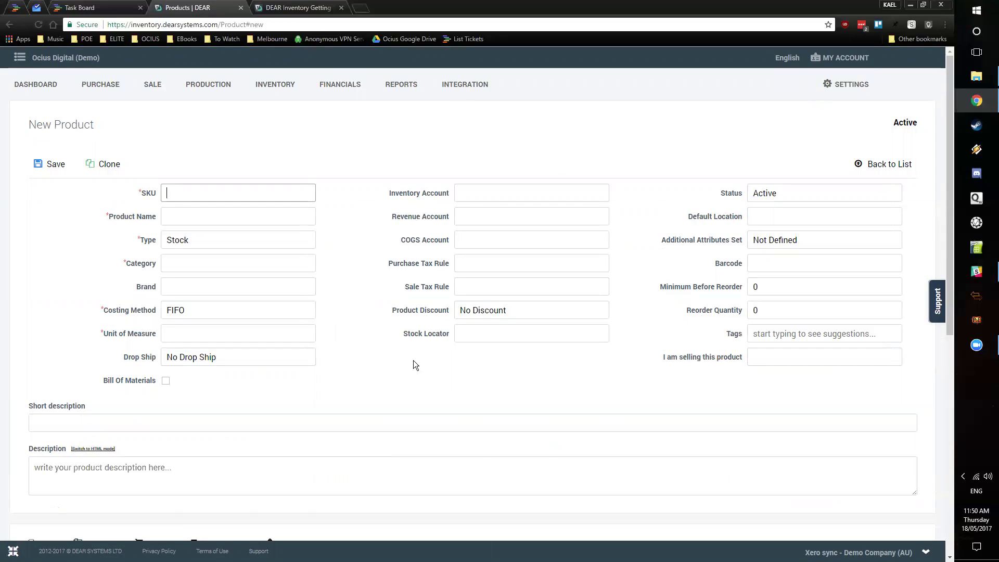
scroll(74, 287, down, 1)
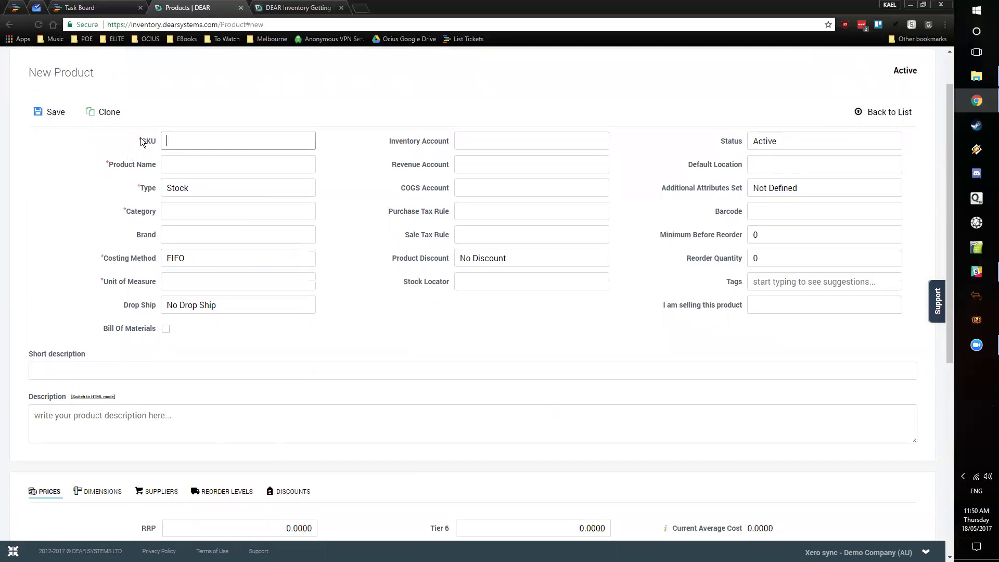
scroll(142, 141, up, 1)
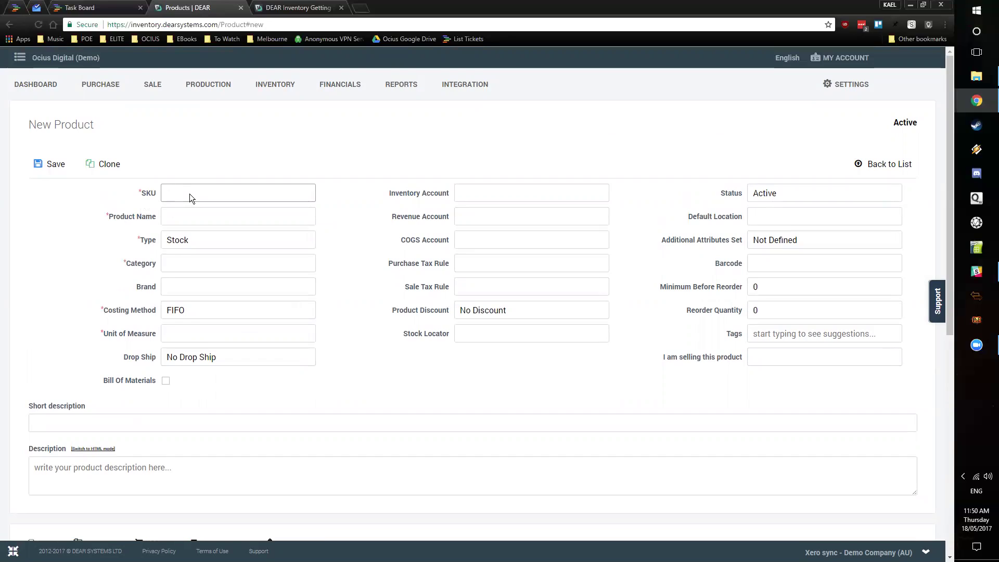
Step: Enter NewProduct as the SKU and New Product as the product name
key(BackSpace)
key(BackSpace)
key(BackSpace)
text(uct)
key(Tab)
text(New Product)
key(Tab)
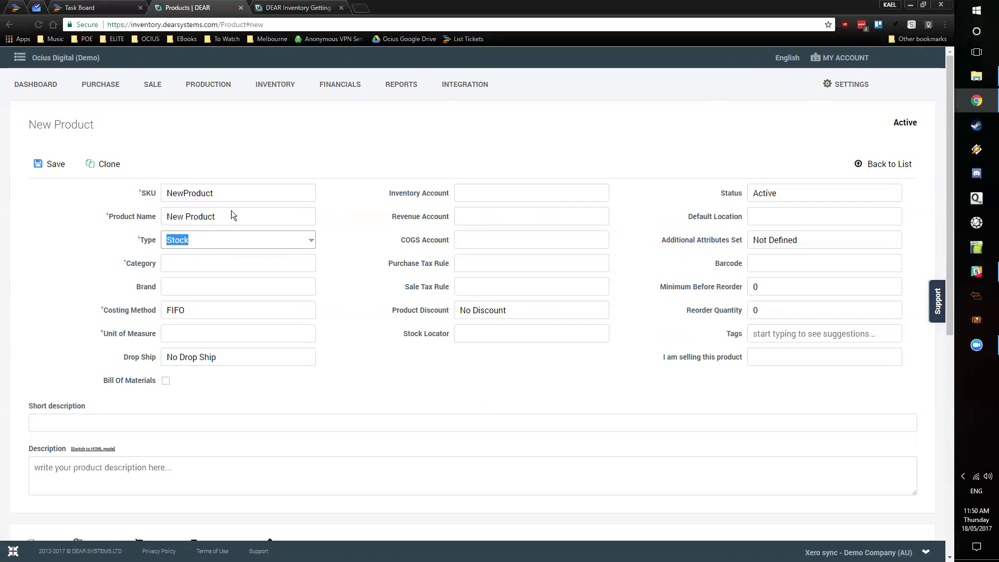
click(761, 259)
double_click(221, 193)
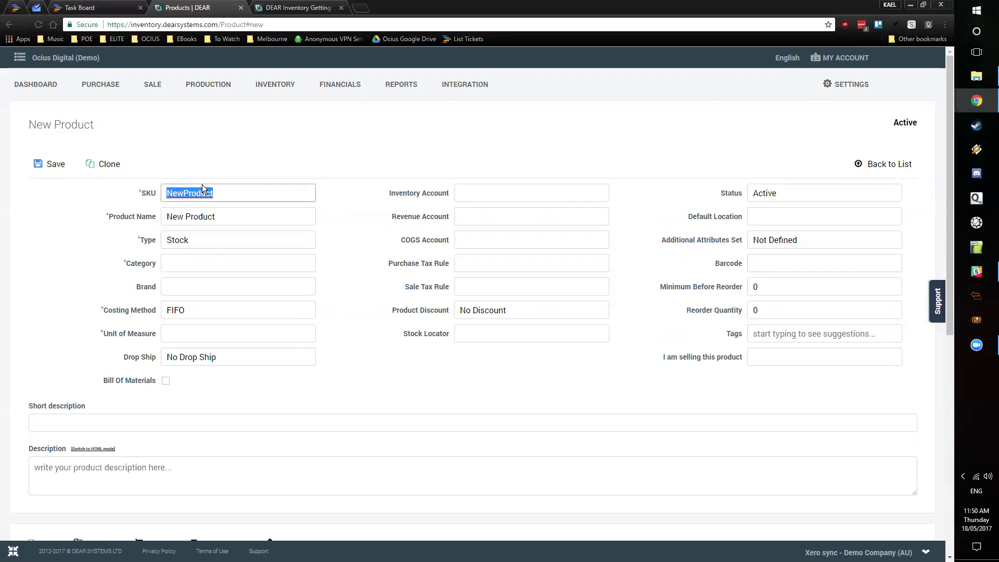
Step: Keep the product type as Stock and set the category to Accessories
click(259, 240)
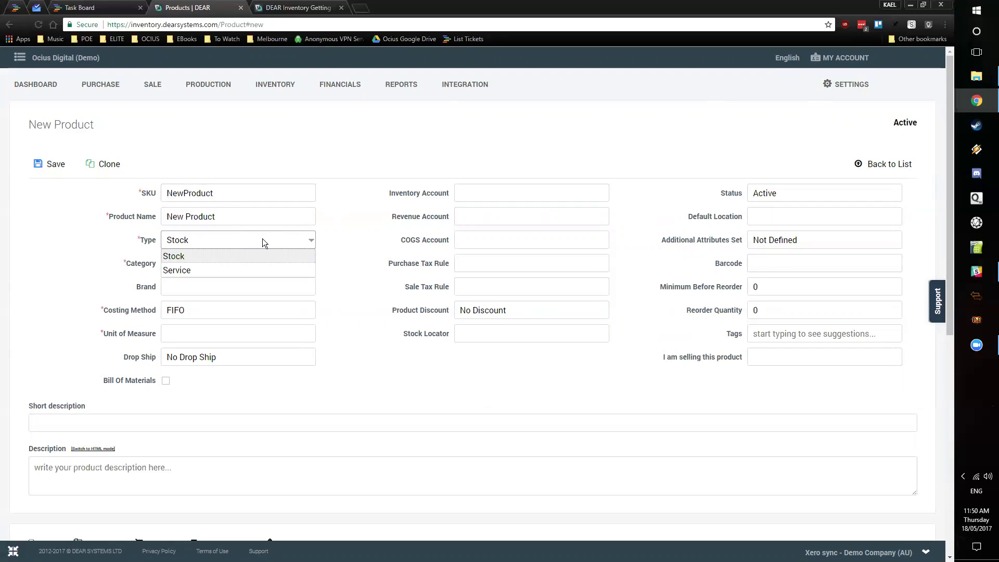
click(59, 255)
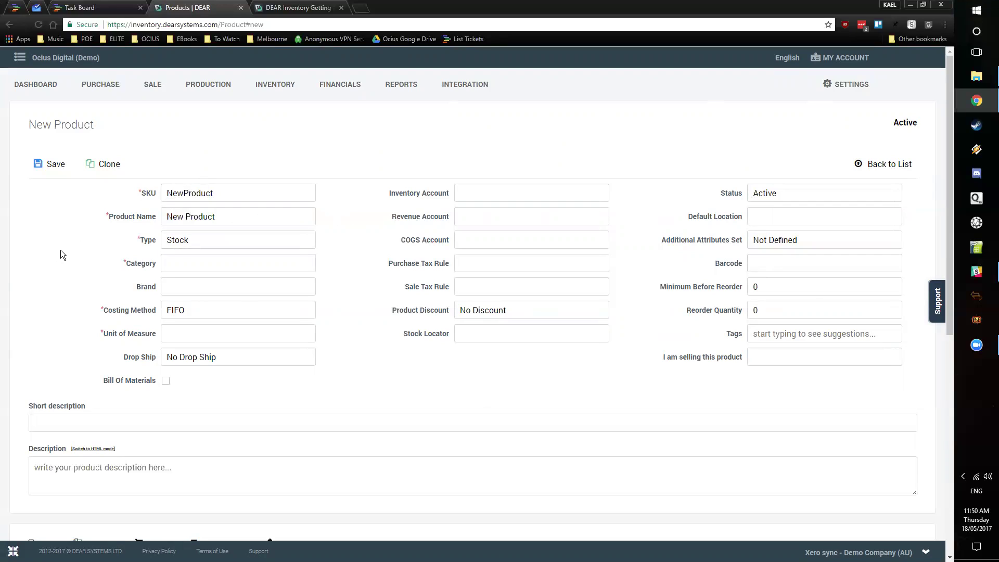
click(252, 264)
click(311, 265)
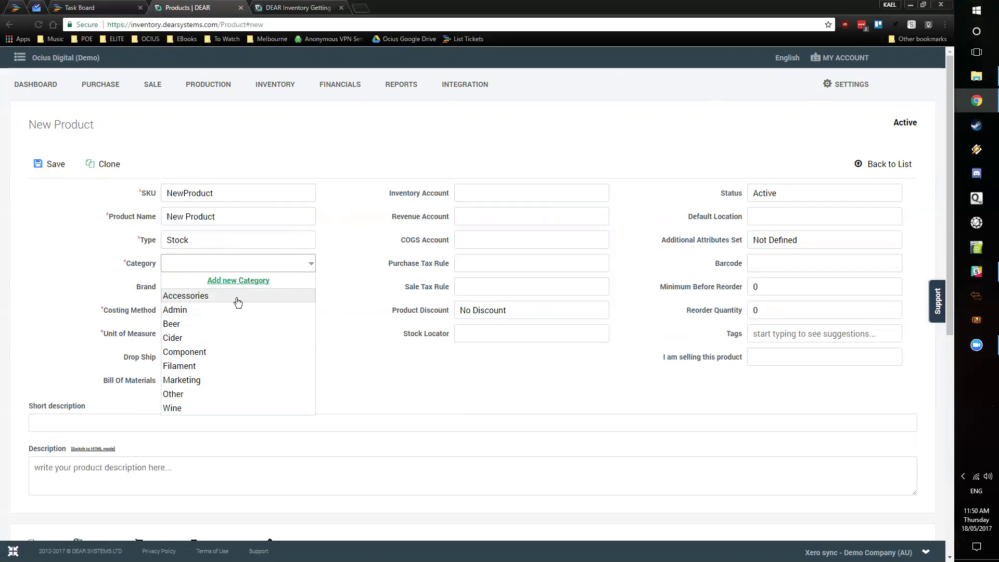
click(44, 246)
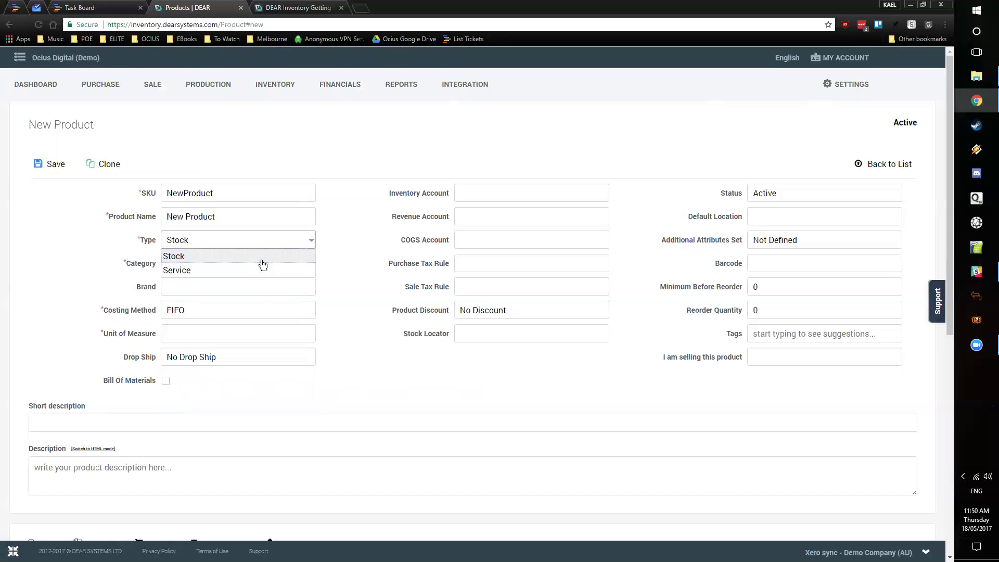
click(310, 269)
click(245, 295)
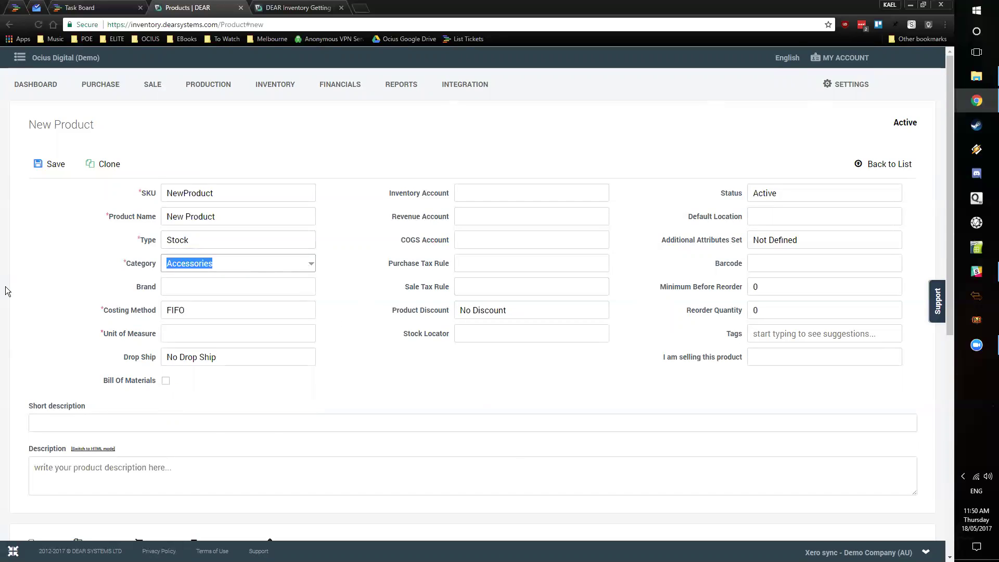
Step: Keep the costing method as FIFO and set the unit of measure to Item
scroll(181, 270, down, 1)
scroll(200, 246, up, 1)
click(269, 308)
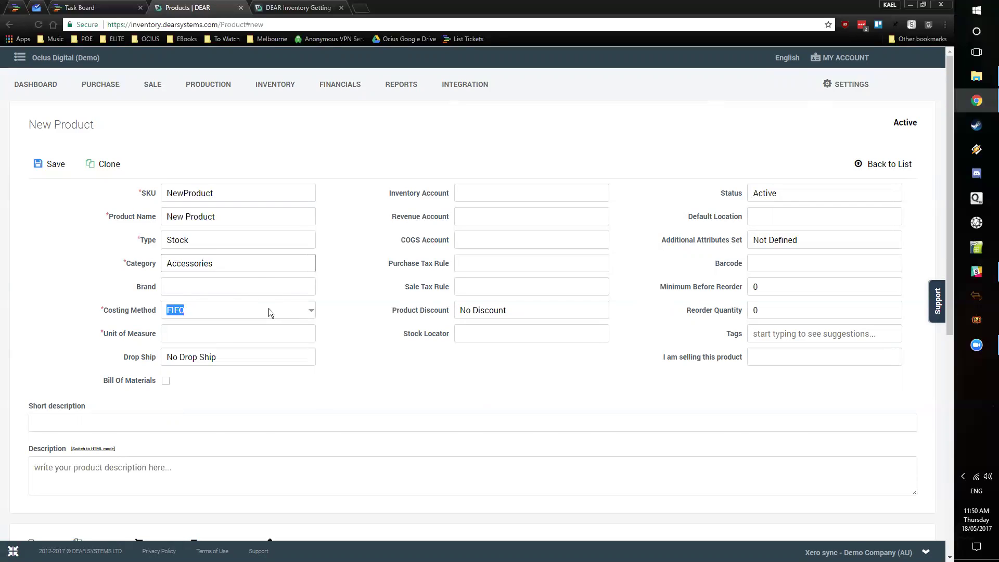
click(310, 310)
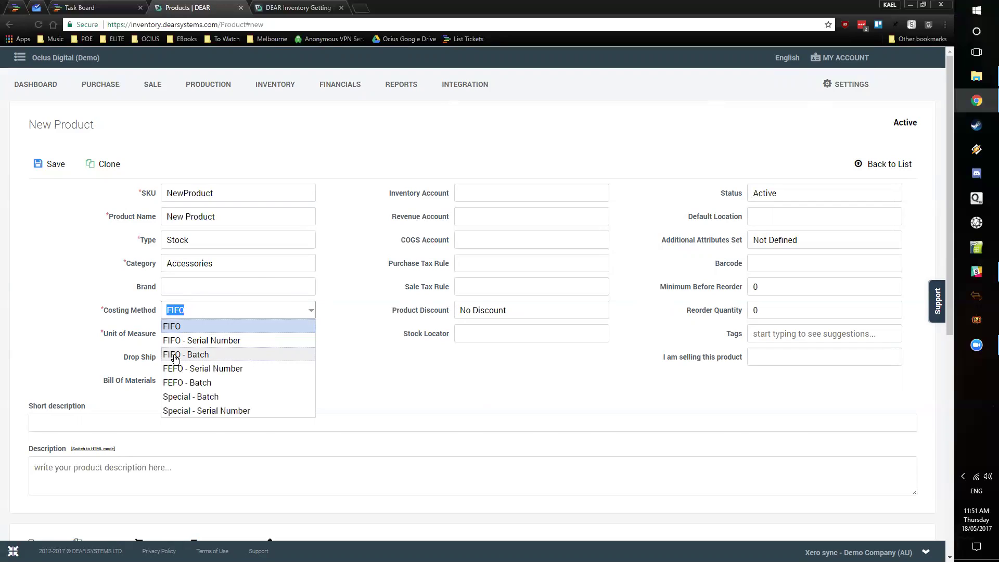
click(50, 307)
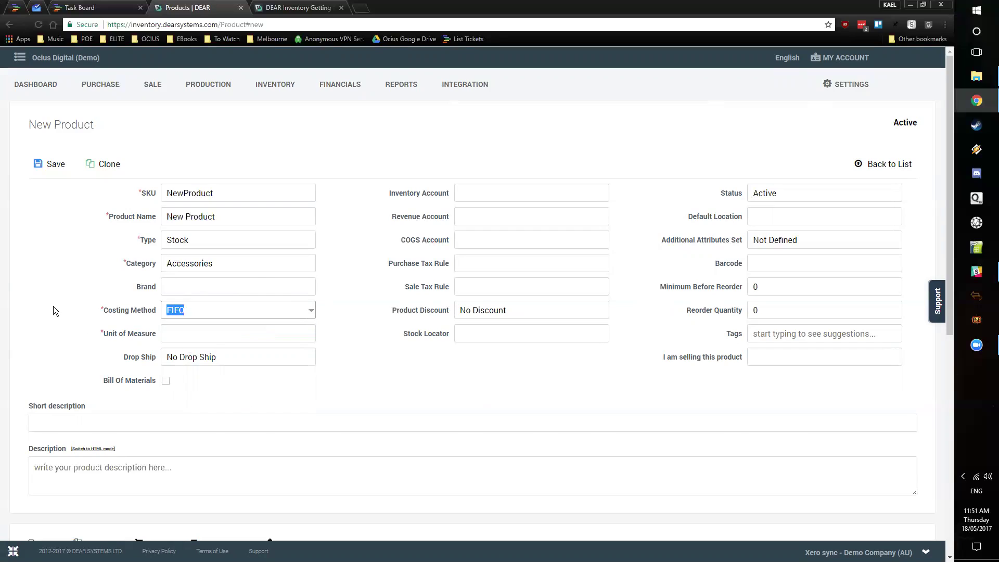
scroll(53, 306, down, 1)
click(311, 283)
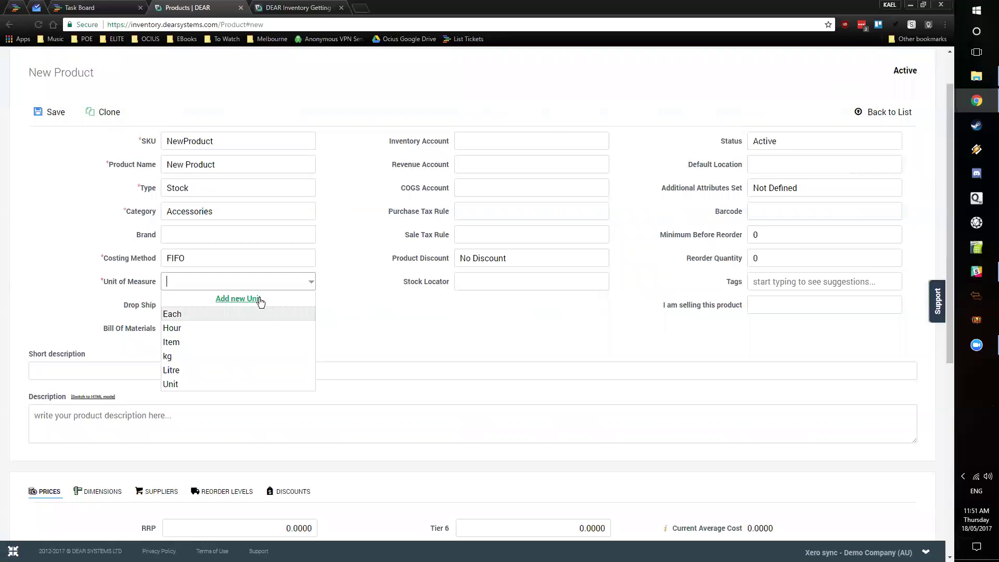
click(227, 343)
scroll(448, 377, down, 1)
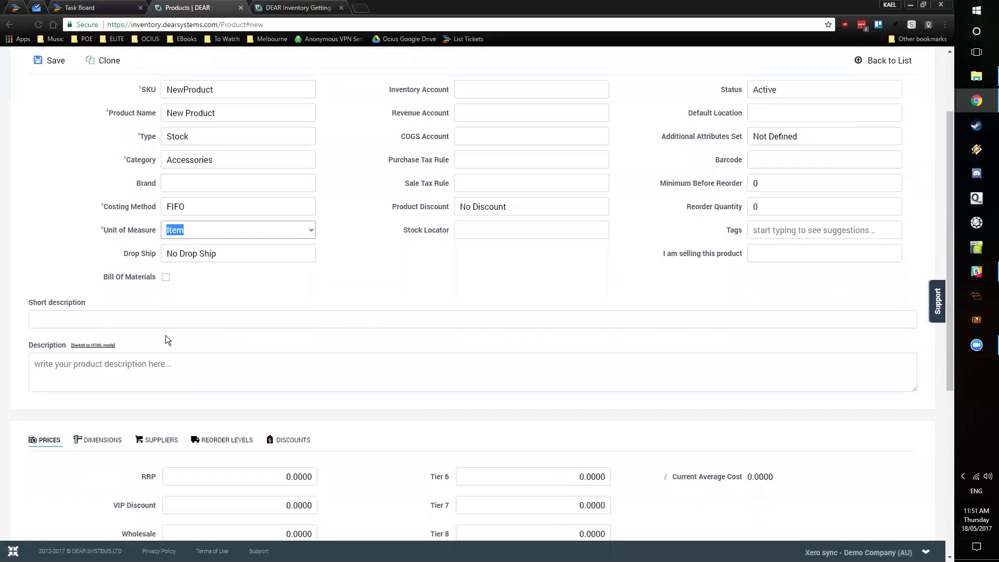
Step: Check the product's account, tax and stock locator fields and its available status options
scroll(541, 186, up, 1)
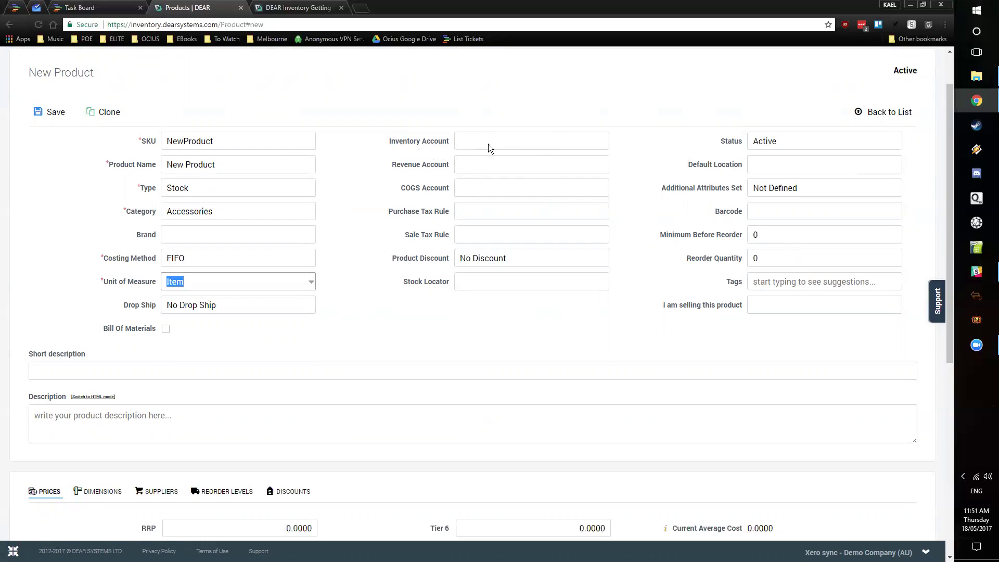
scroll(500, 141, up, 1)
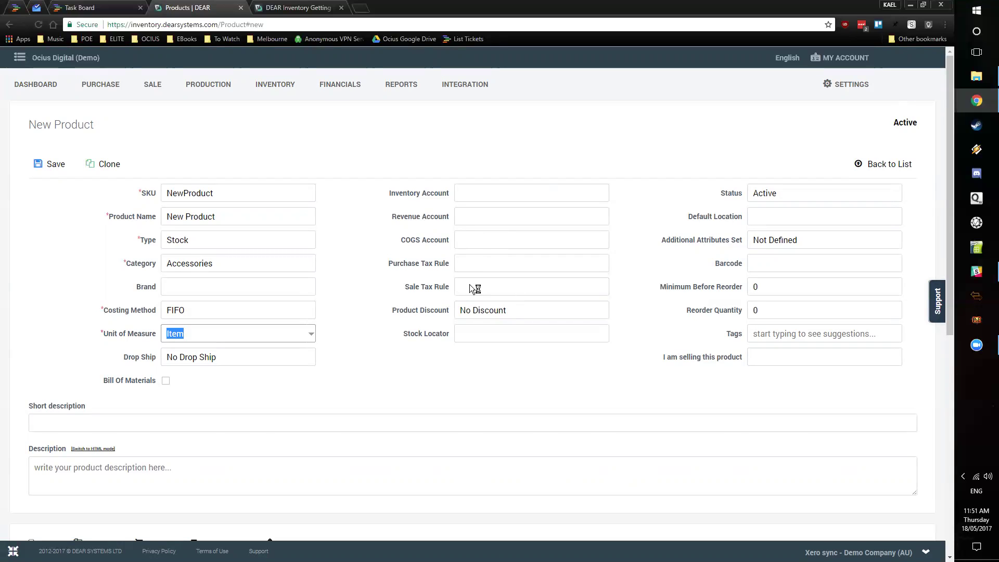
click(480, 327)
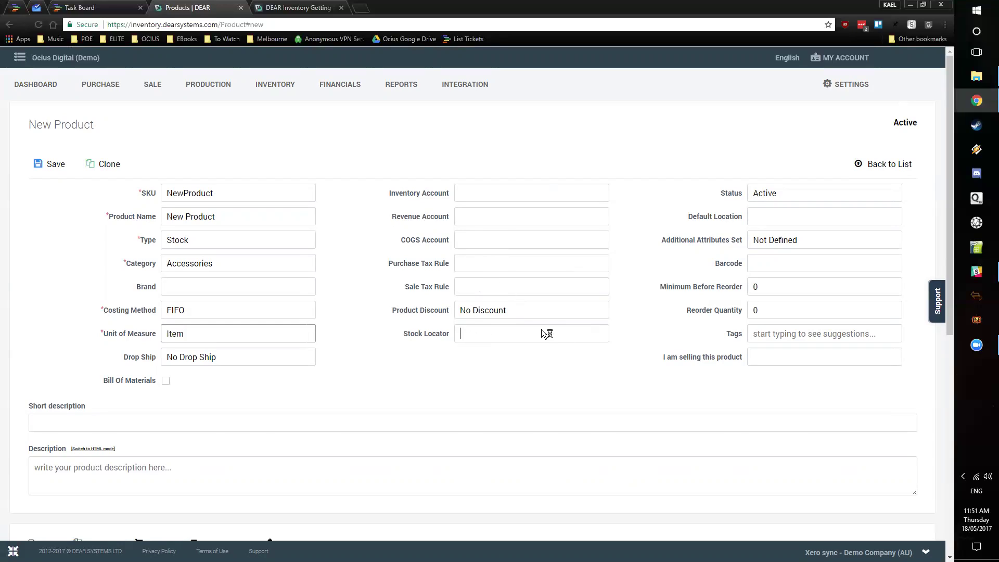
click(811, 192)
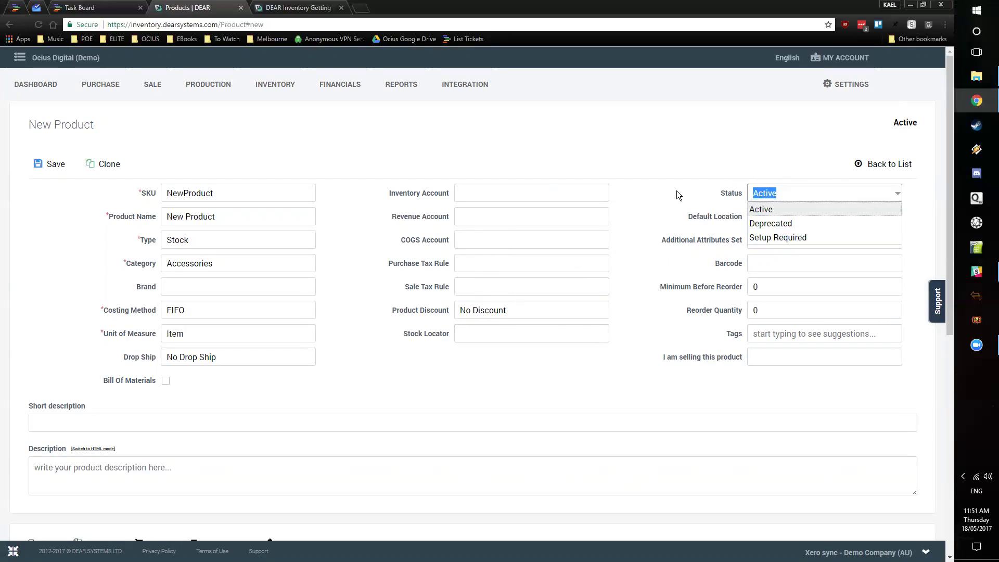
click(666, 183)
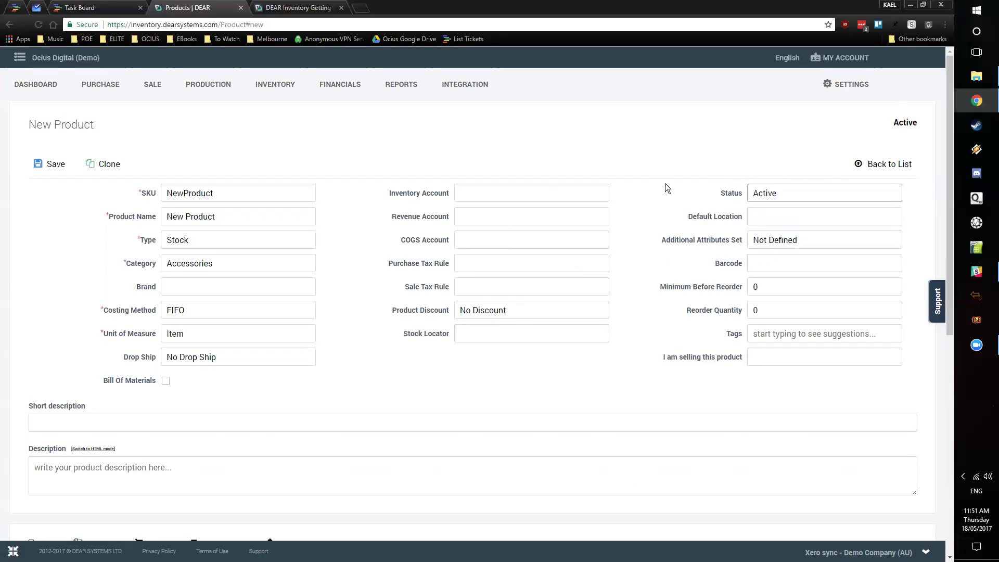
Step: Check the available default locations for the product, leaving the location blank and the status Active
click(797, 215)
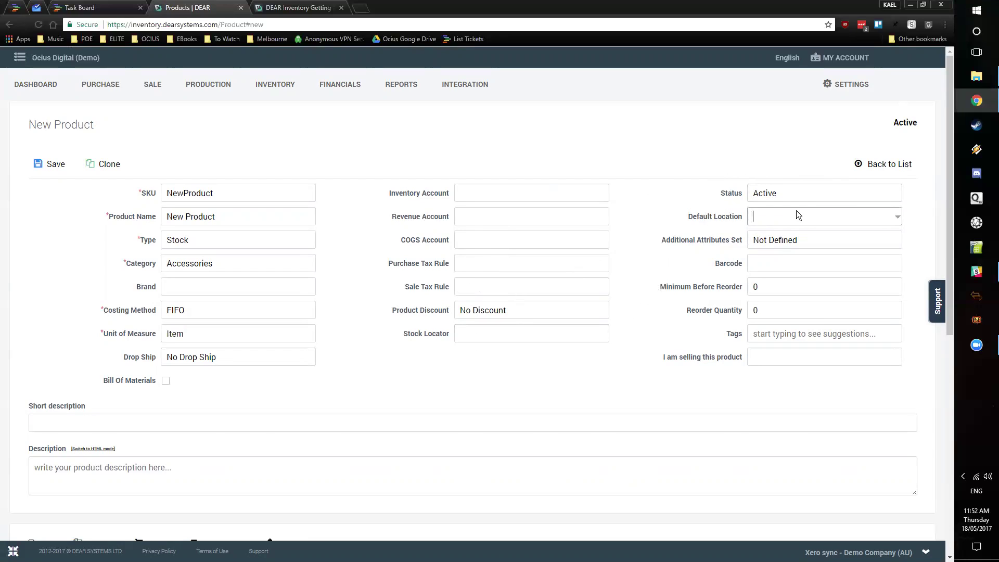
click(896, 218)
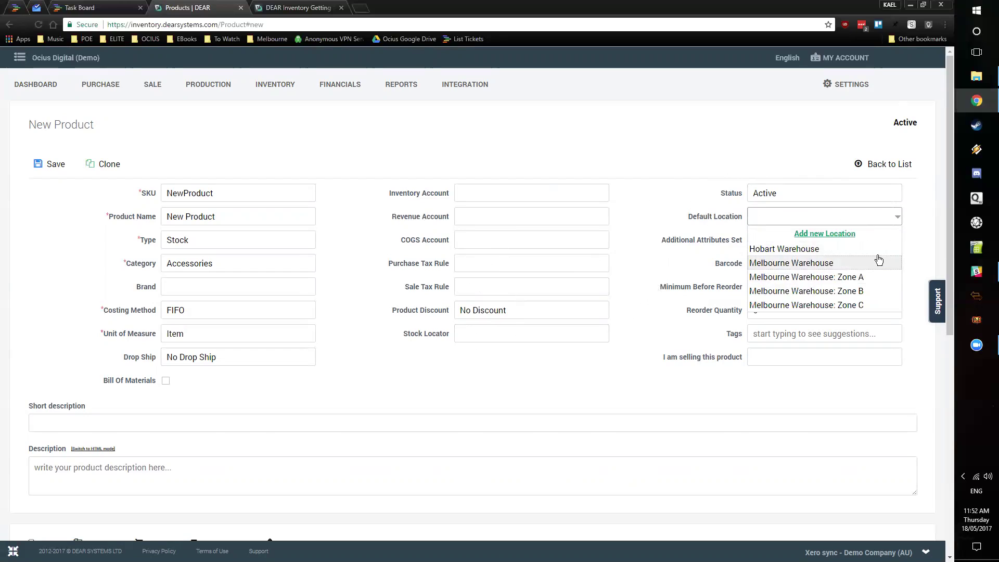
click(638, 193)
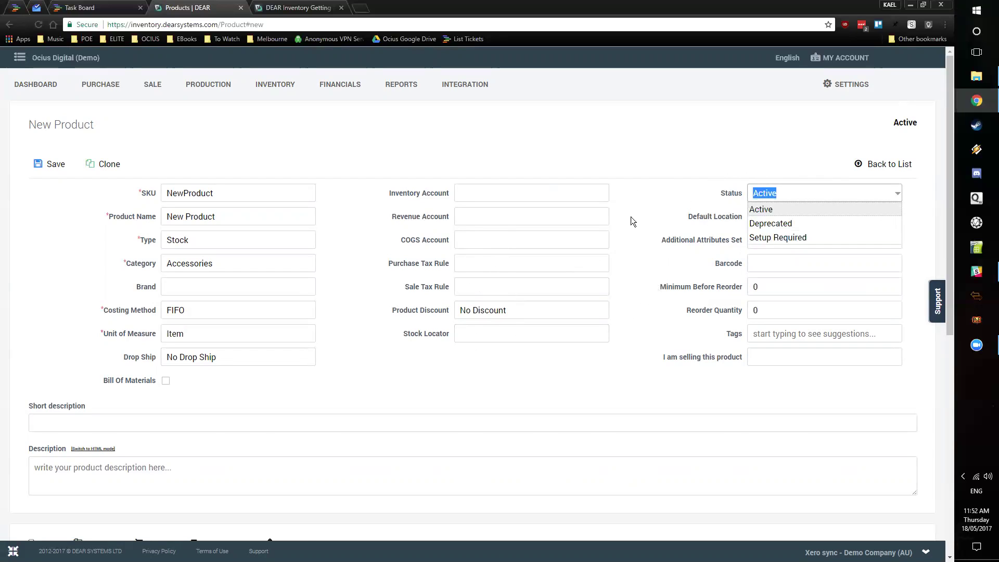
key(Tab)
key(Tab)
key(Tab)
Step: Check the options for the product's additional attributes set and whether it is being sold, without choosing any
click(840, 240)
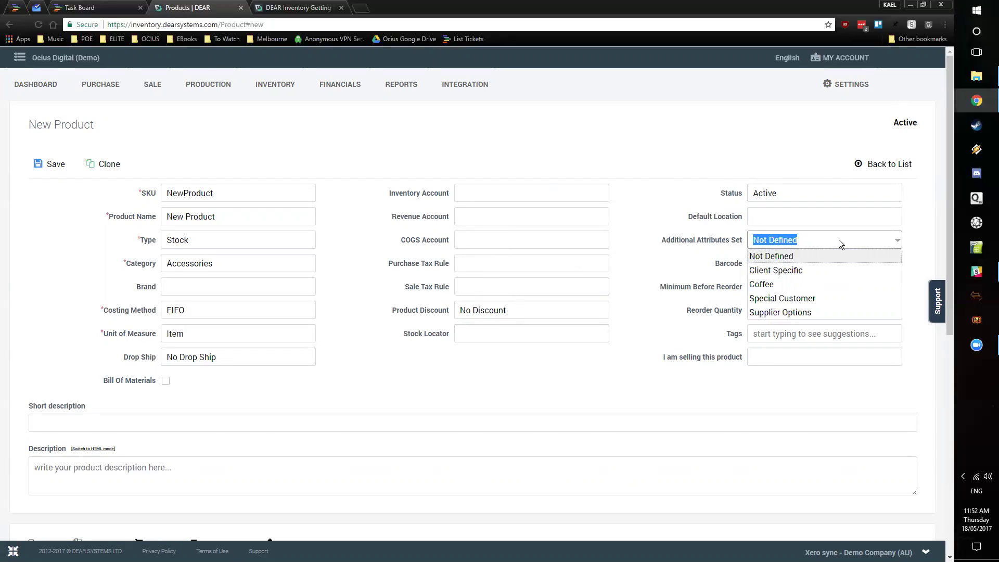
click(666, 206)
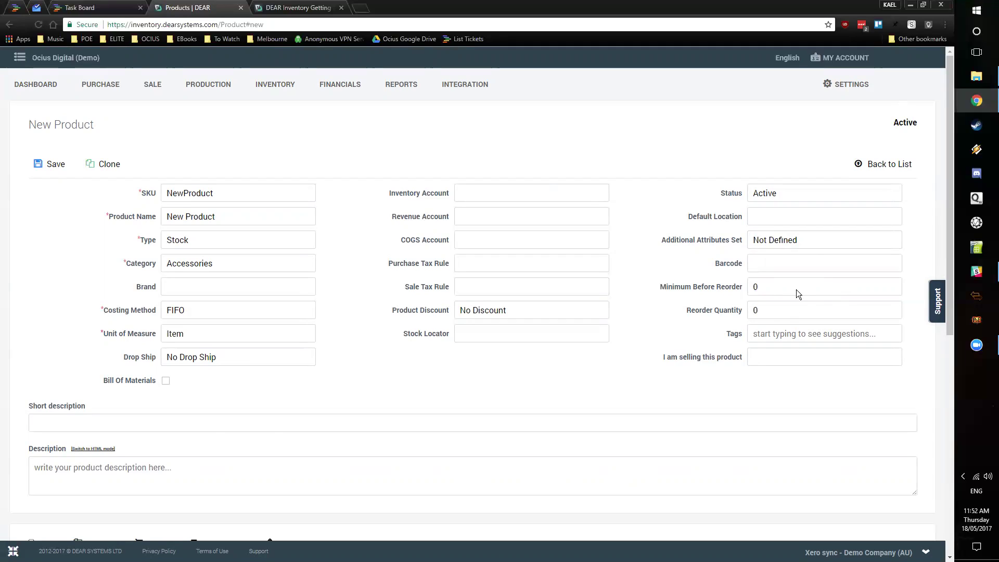
click(778, 354)
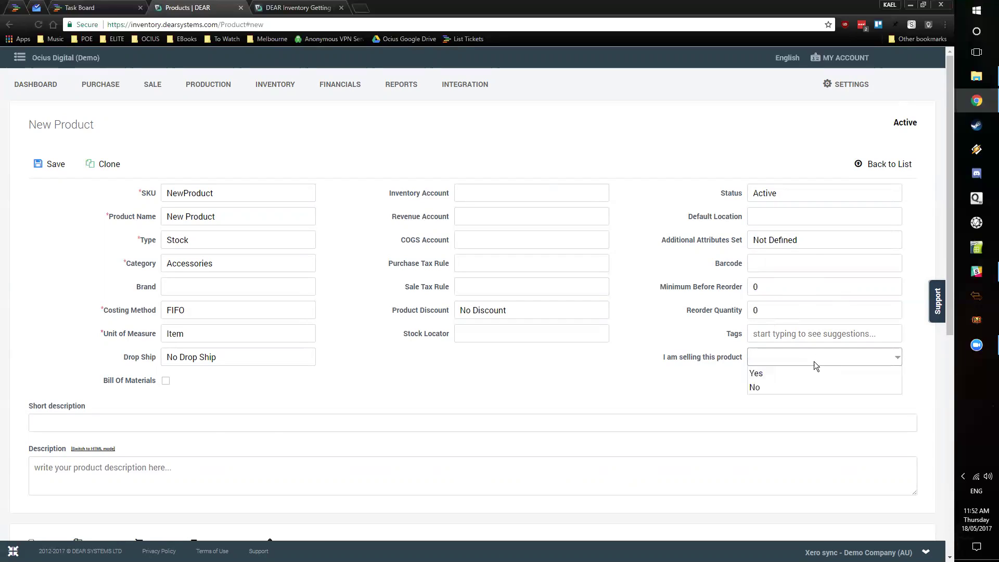
click(686, 391)
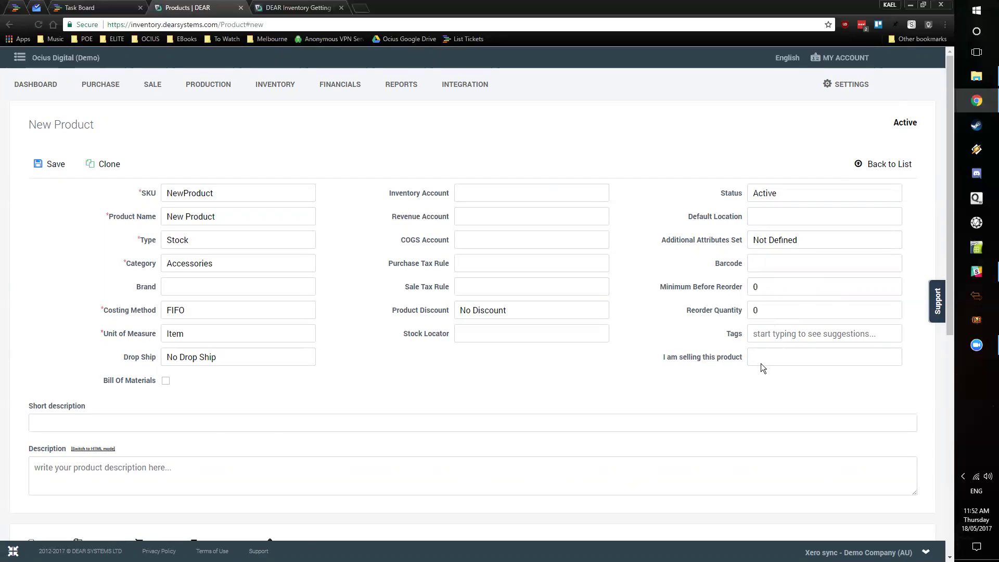
Step: Enable Bill Of Materials to inspect its component and assembly settings, and disable it again
scroll(581, 355, down, 2)
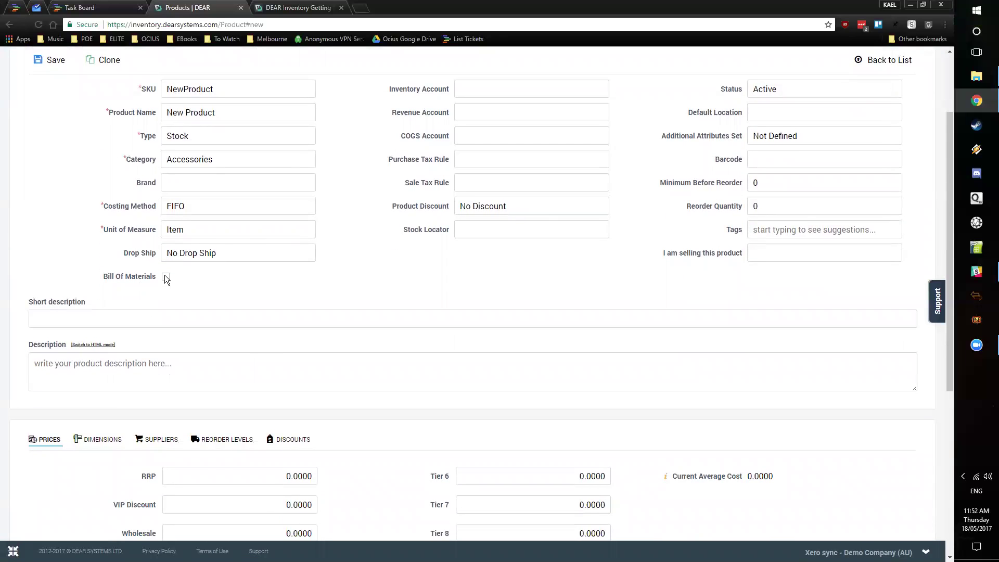
click(166, 277)
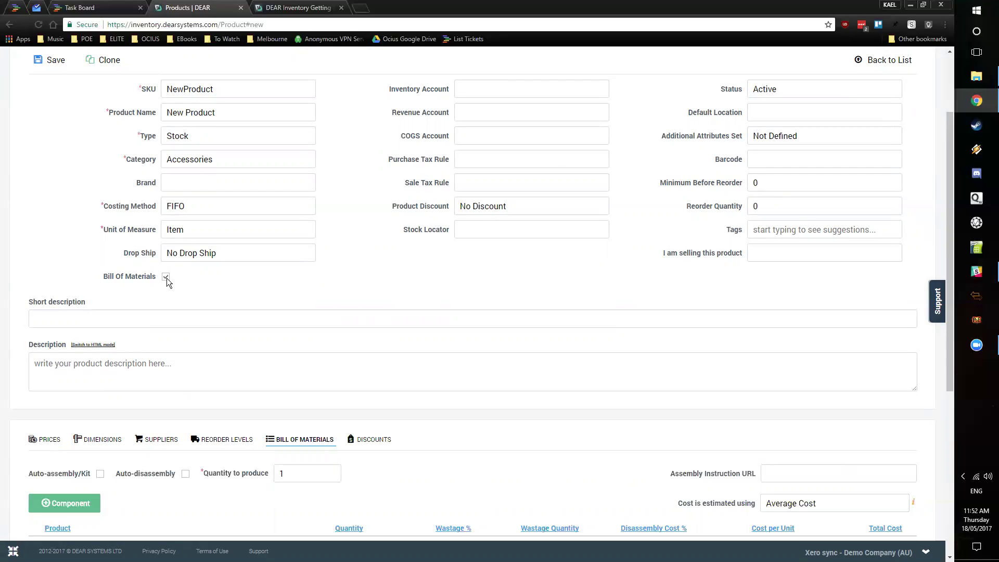
scroll(109, 403, down, 1)
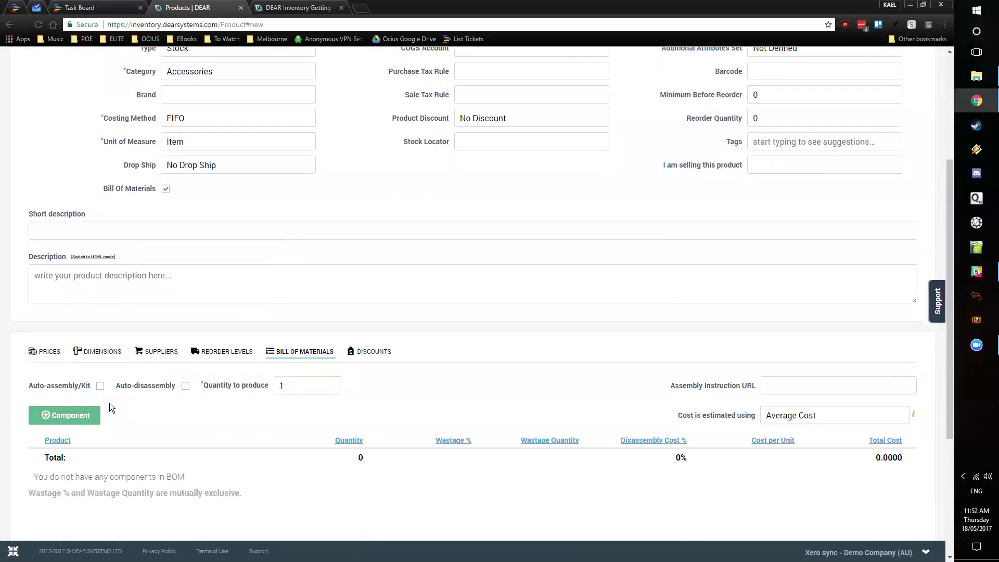
scroll(161, 307, up, 1)
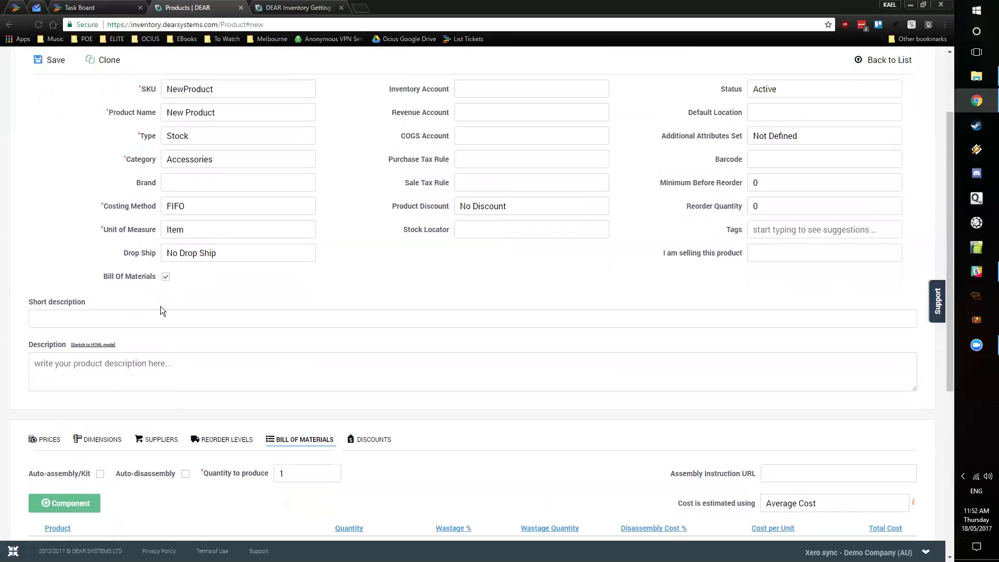
click(167, 277)
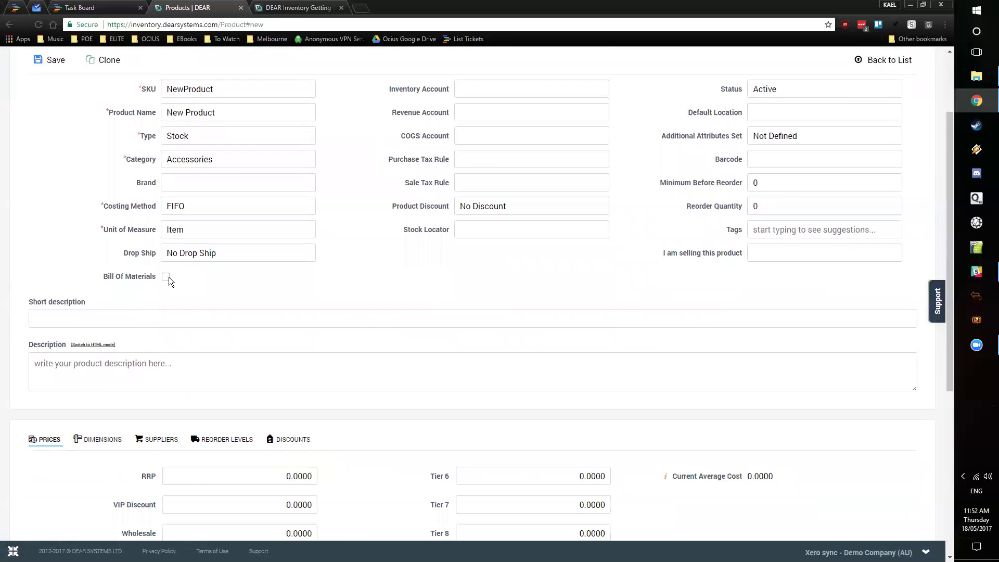
scroll(239, 288, up, 2)
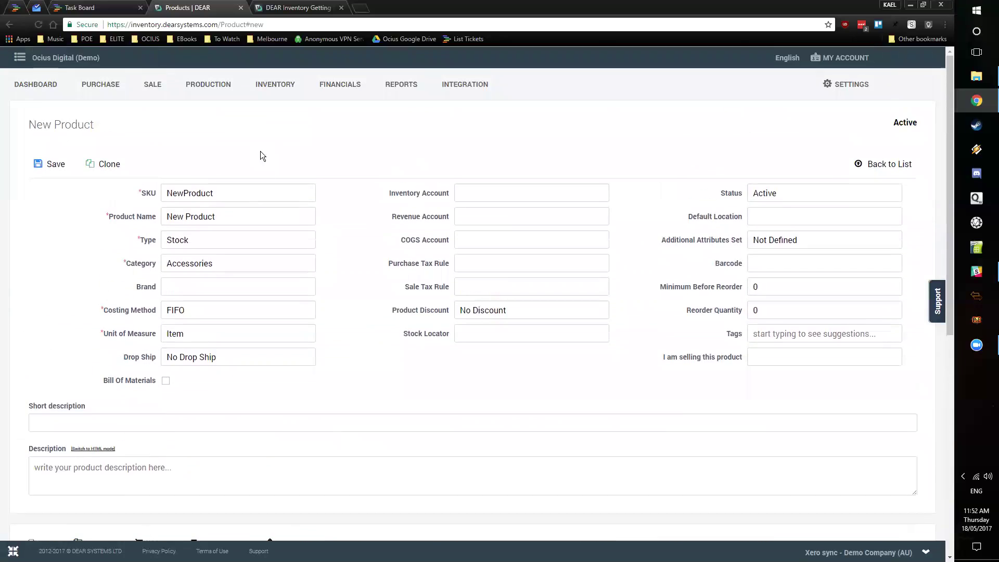
Step: Set the product's RRP price to 30 and its VIP Discount price to 25
scroll(406, 365, down, 2)
scroll(402, 352, down, 1)
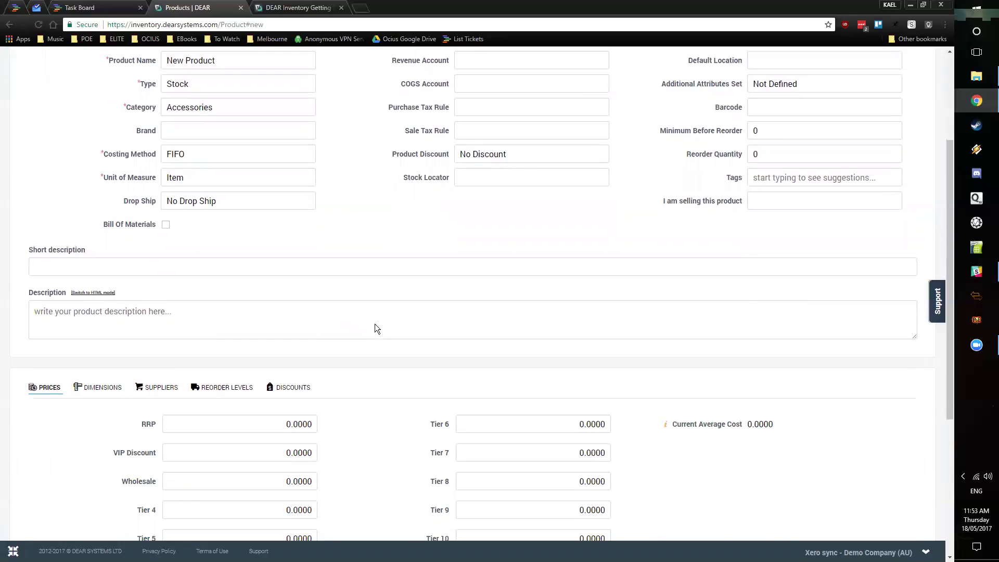
scroll(202, 288, down, 1)
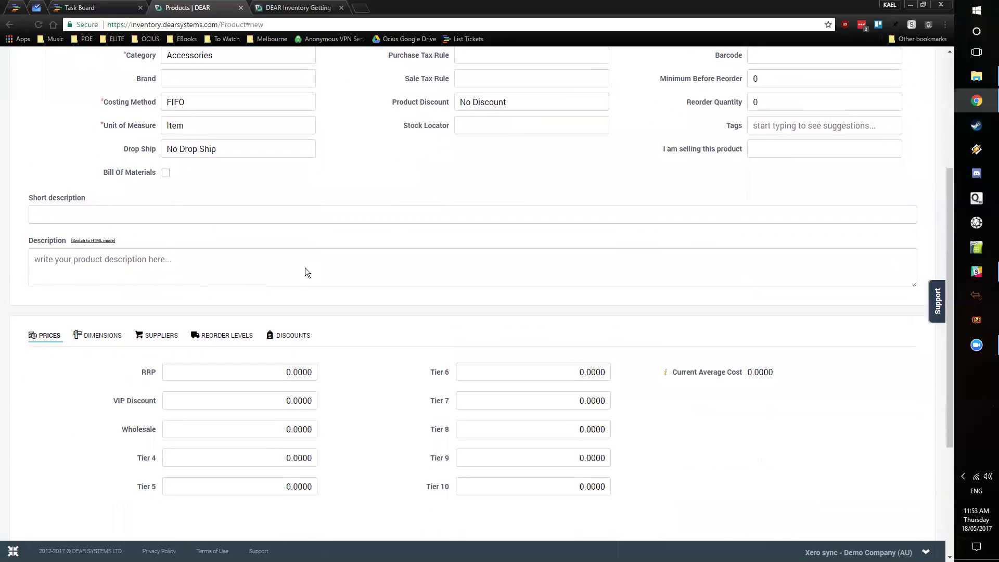
scroll(280, 281, up, 1)
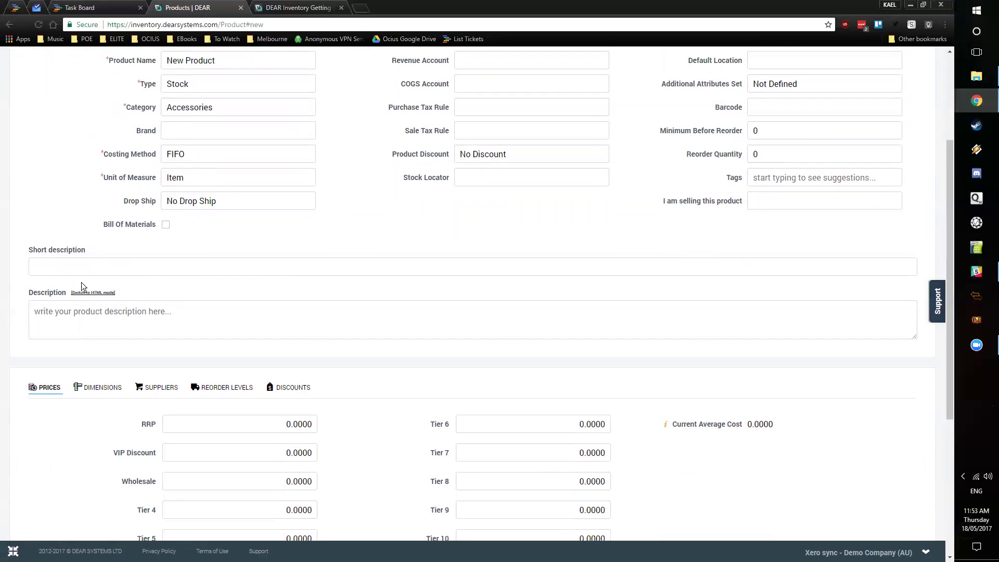
scroll(145, 306, down, 1)
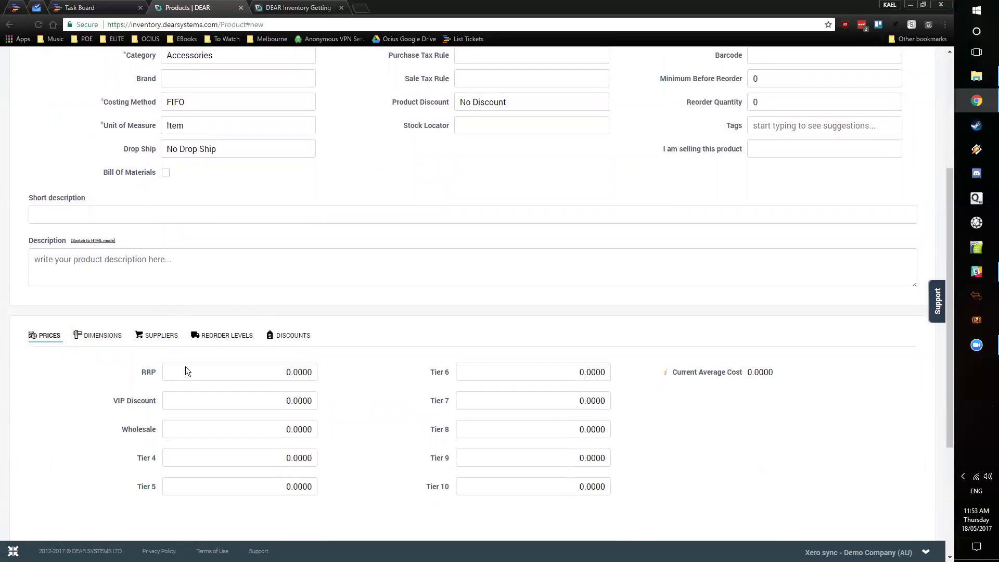
scroll(177, 356, down, 1)
click(265, 322)
text(30)
key(Tab)
text(25.00)
click(350, 469)
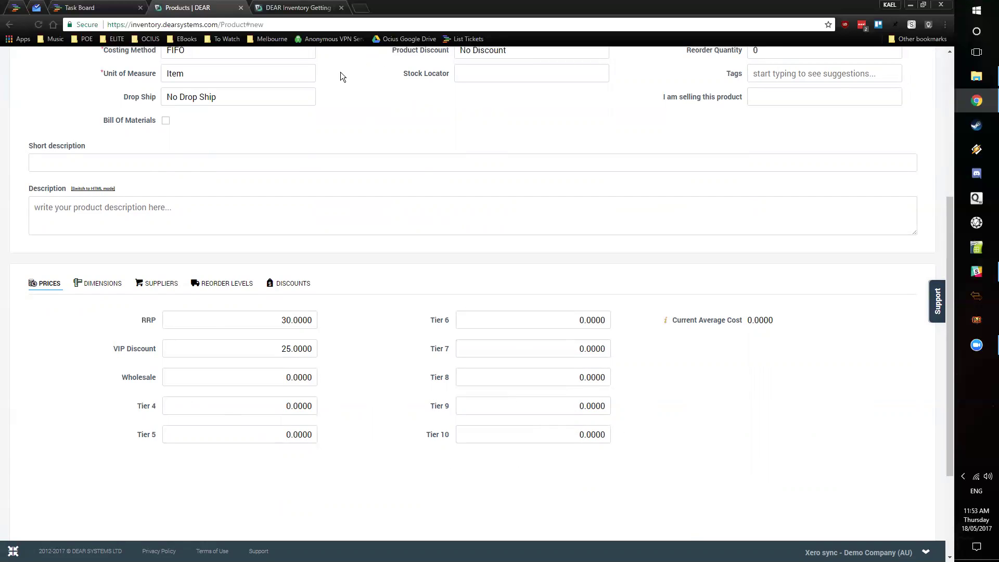
Step: Examine the product's dimension fields, the note on the weight unit, and the supplier list
scroll(334, 240, up, 3)
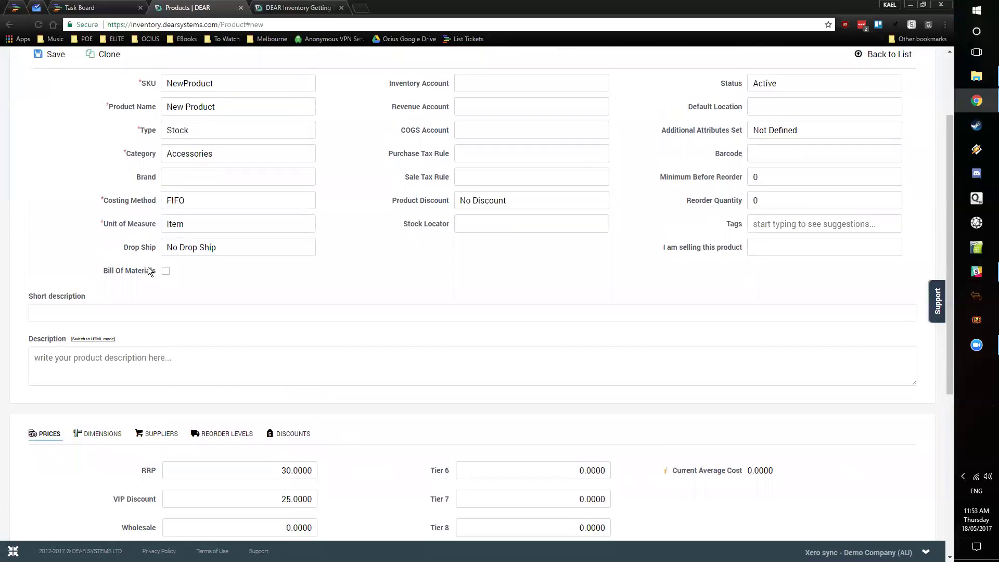
scroll(148, 266, down, 2)
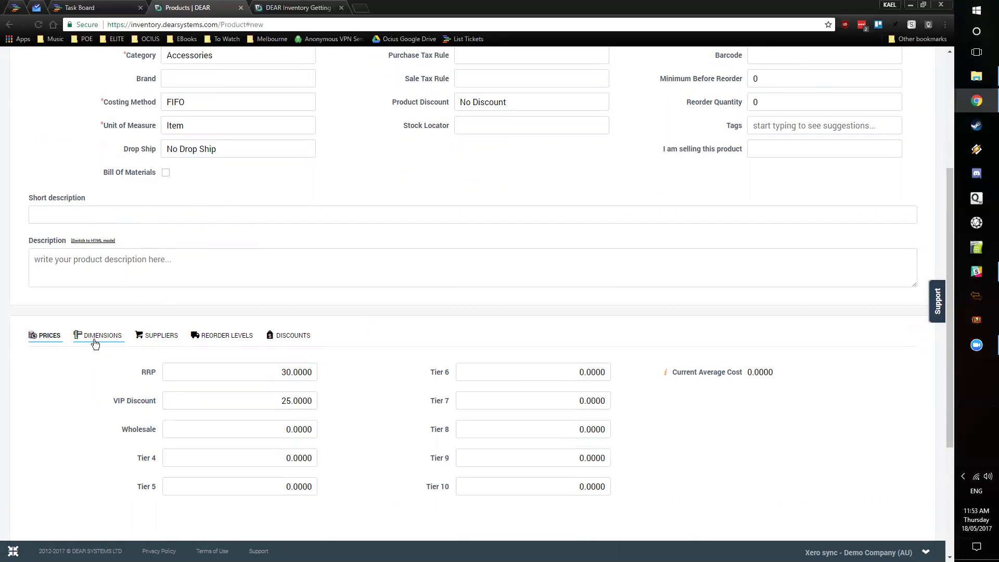
click(95, 343)
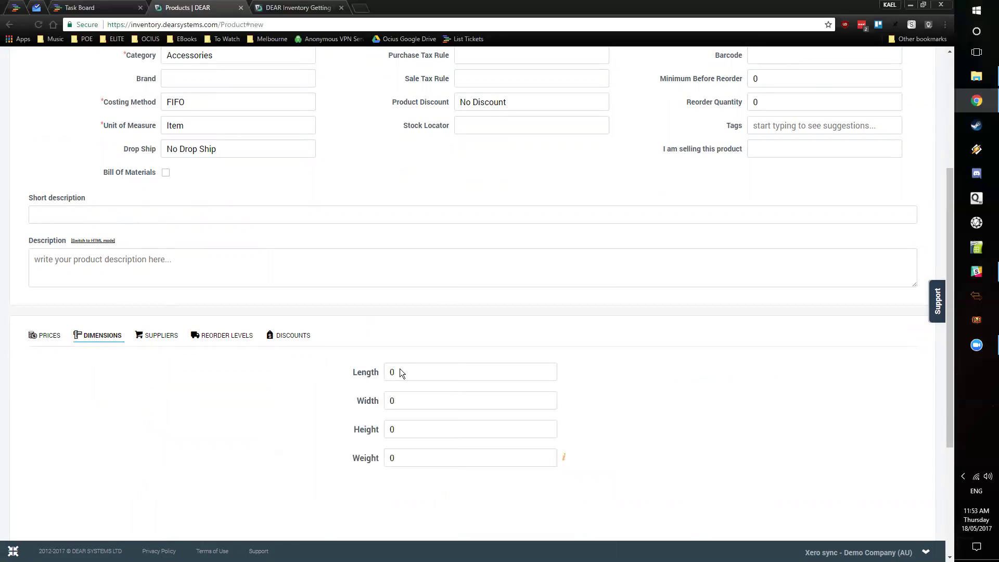
mouse_move(565, 458)
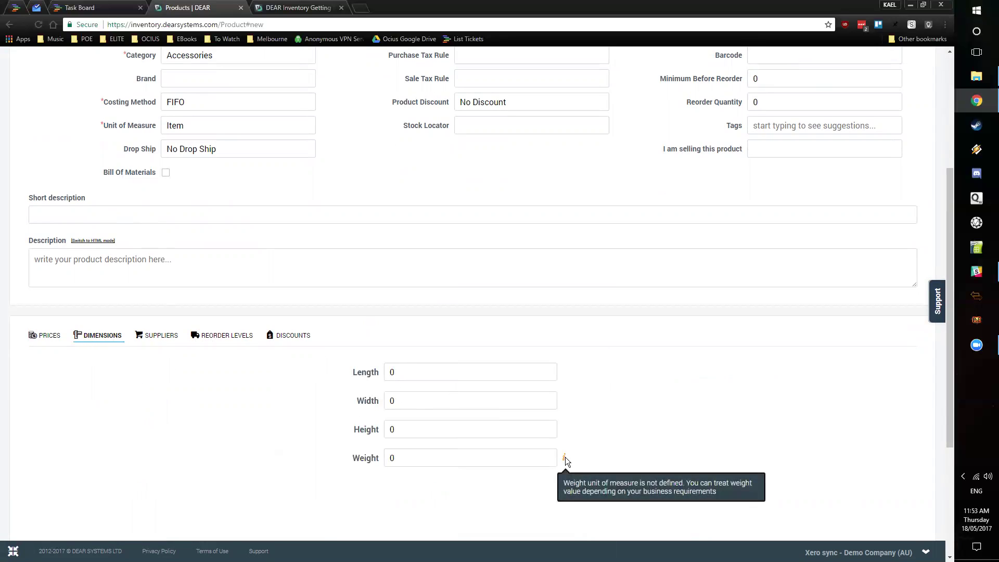
click(157, 336)
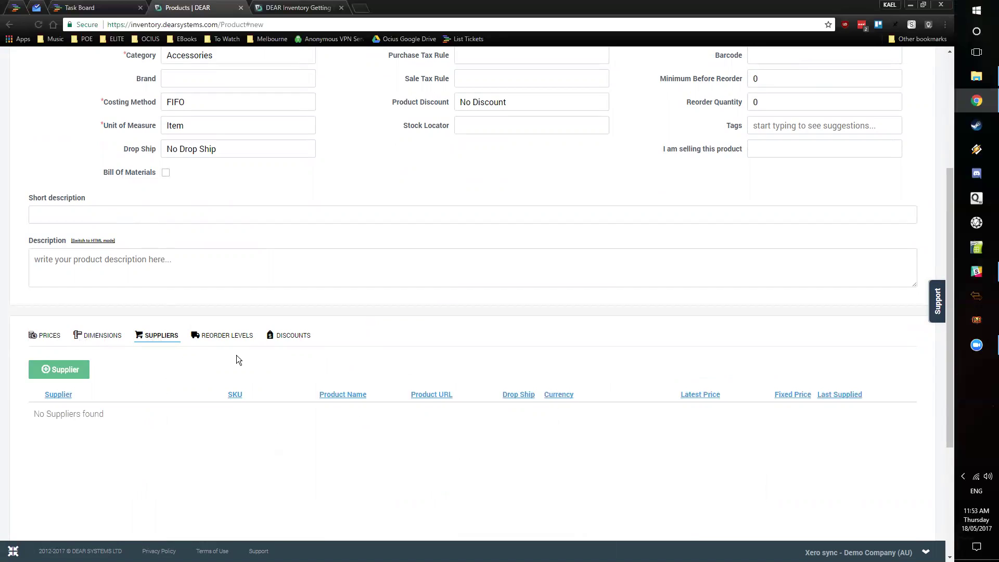
scroll(385, 343, up, 1)
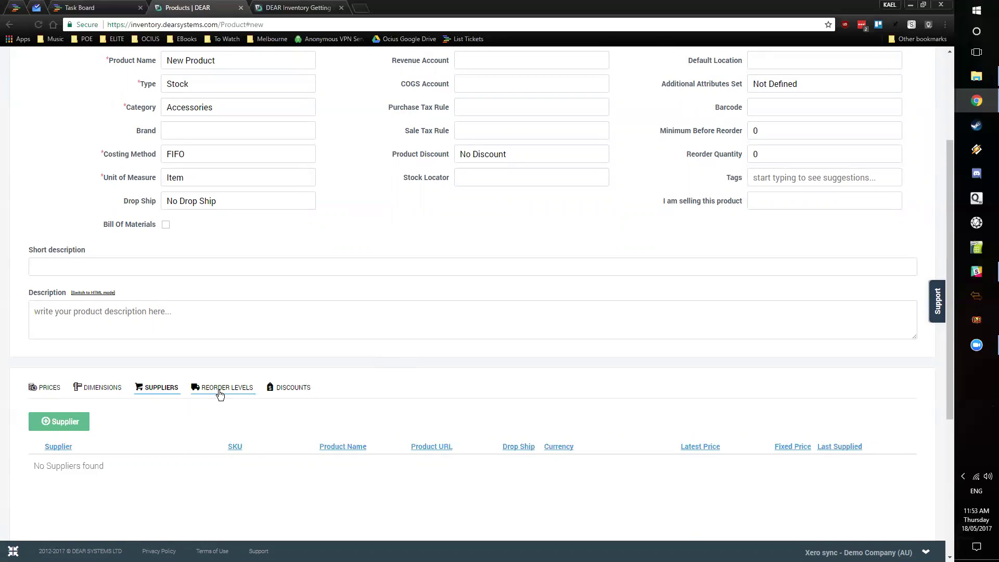
scroll(79, 389, down, 1)
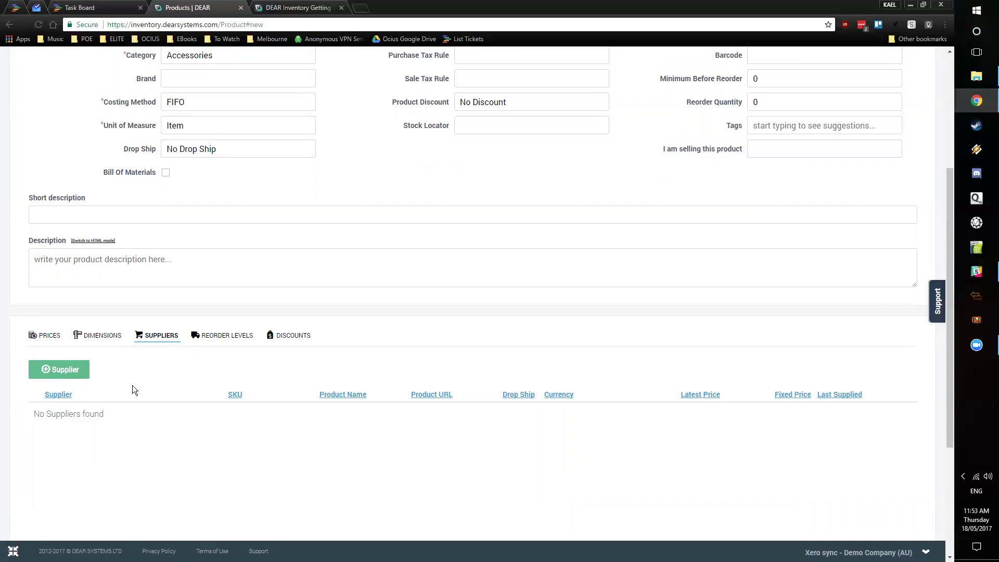
Step: Examine the product's reorder levels by location and its customer discounts
click(203, 339)
scroll(565, 320, up, 1)
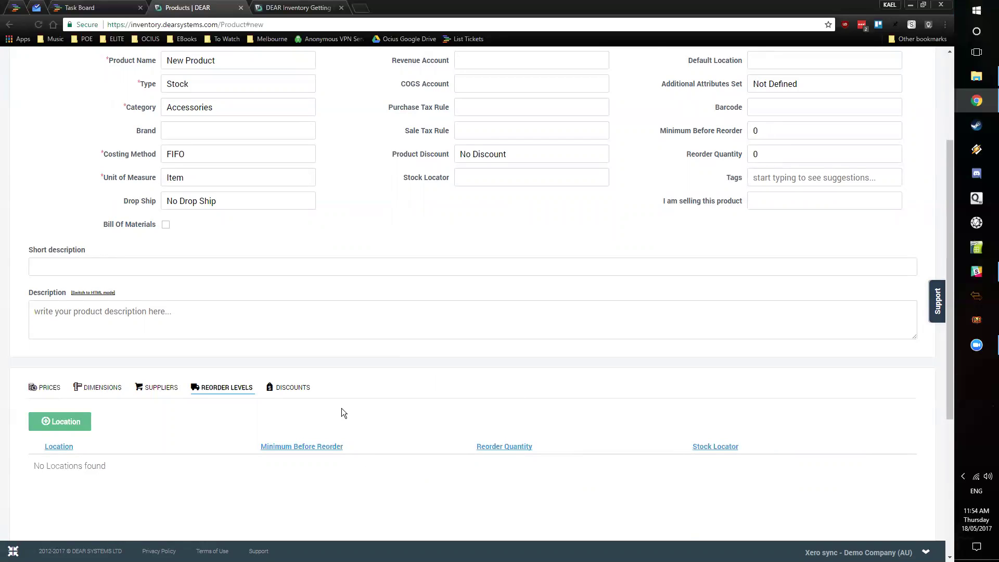
click(302, 389)
scroll(511, 459, down, 1)
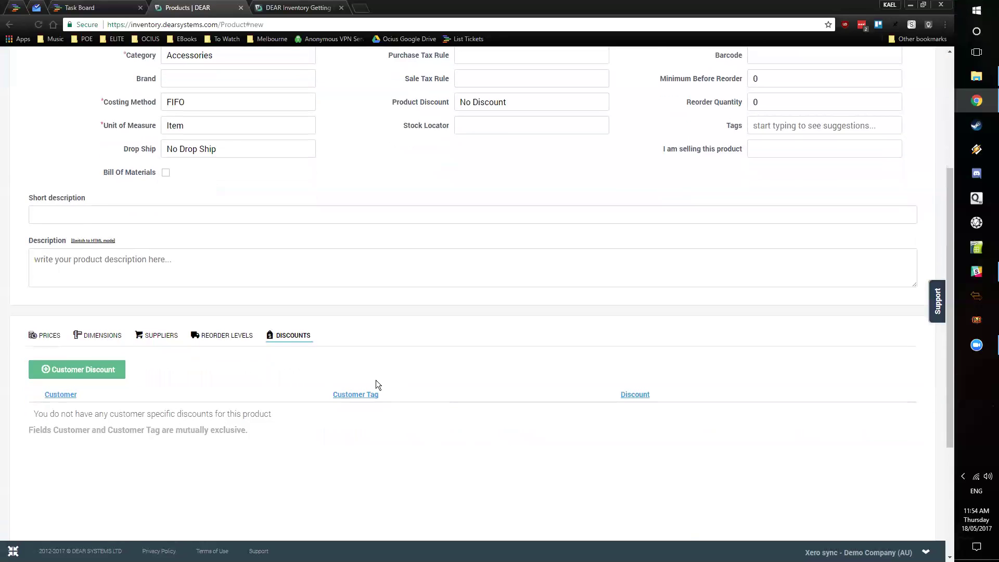
Step: Return to the product's prices, review the completed form and save the new product
click(50, 336)
scroll(471, 338, up, 4)
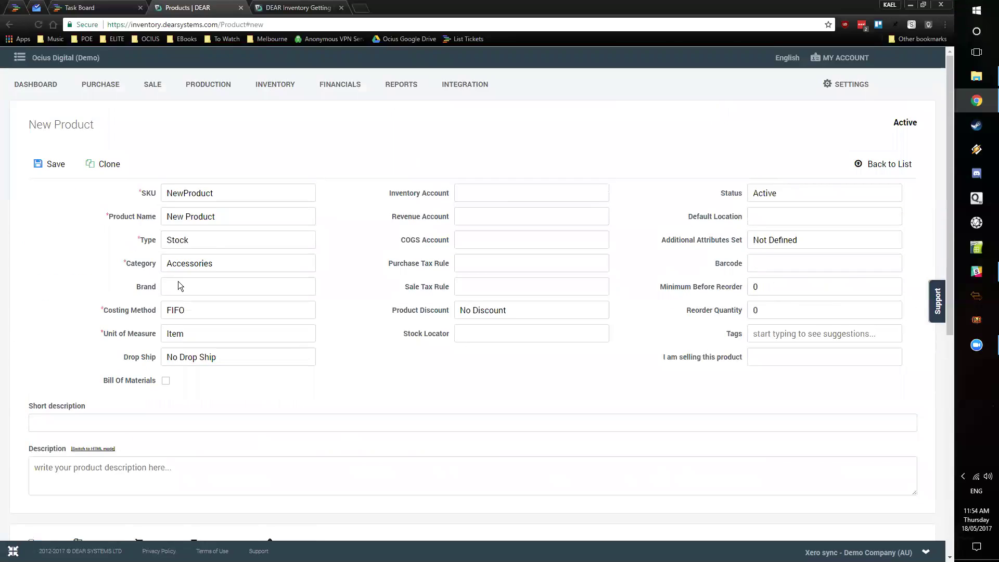
scroll(256, 362, down, 1)
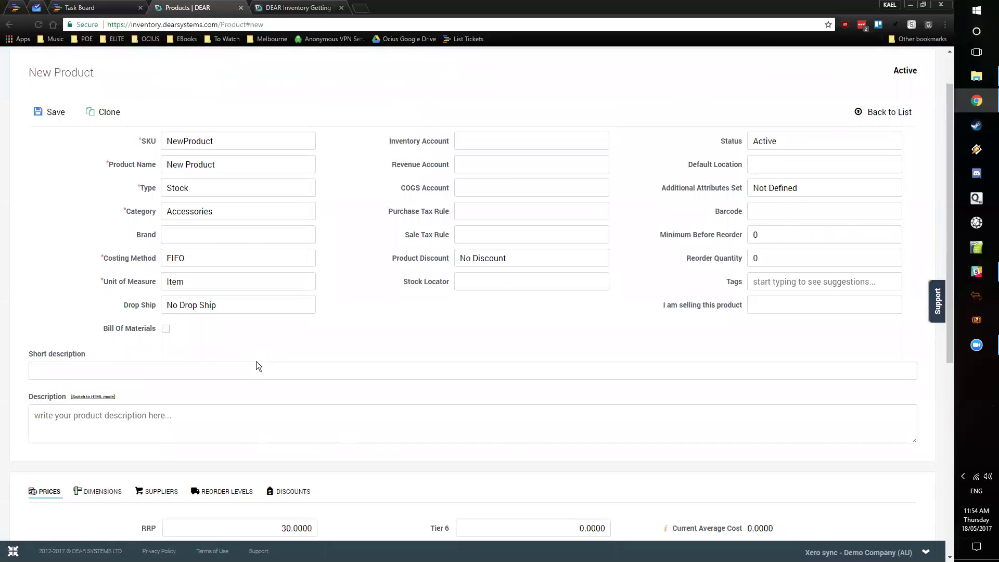
scroll(315, 278, up, 1)
scroll(268, 308, down, 1)
scroll(315, 297, down, 2)
scroll(316, 302, up, 1)
scroll(120, 190, up, 1)
scroll(120, 192, down, 1)
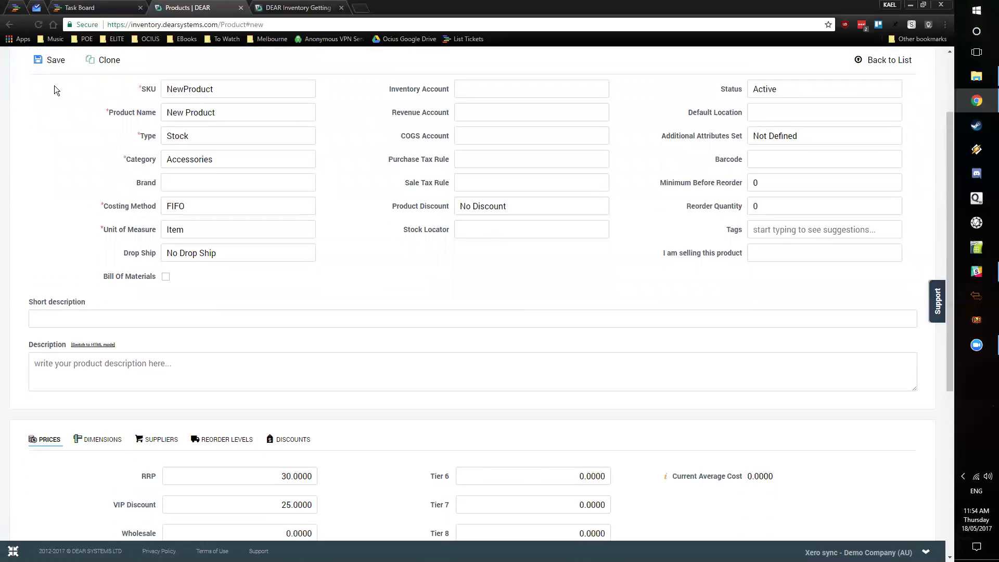
click(55, 60)
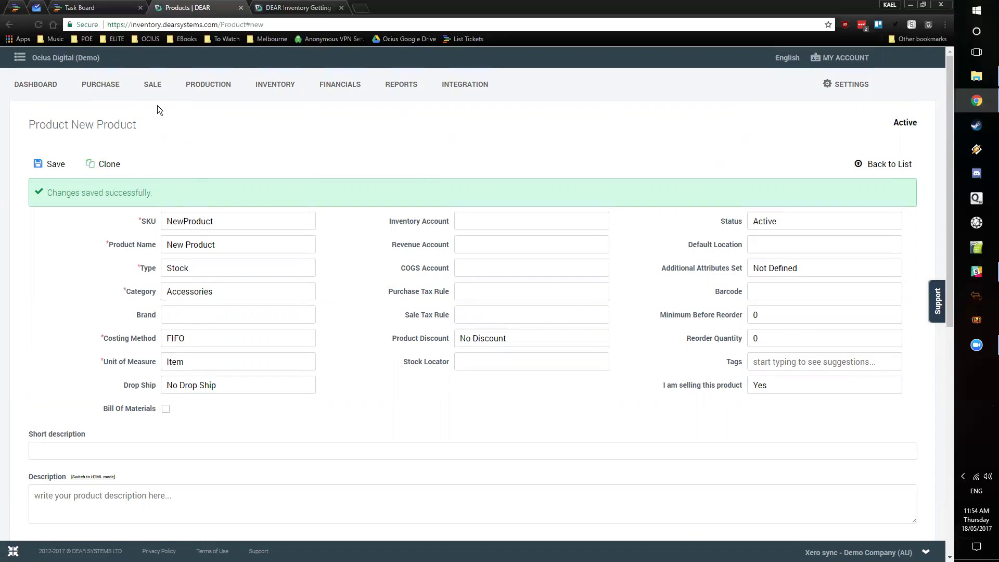
Step: Leave the saved product's form and open the list of all inventory products
mouse_move(155, 88)
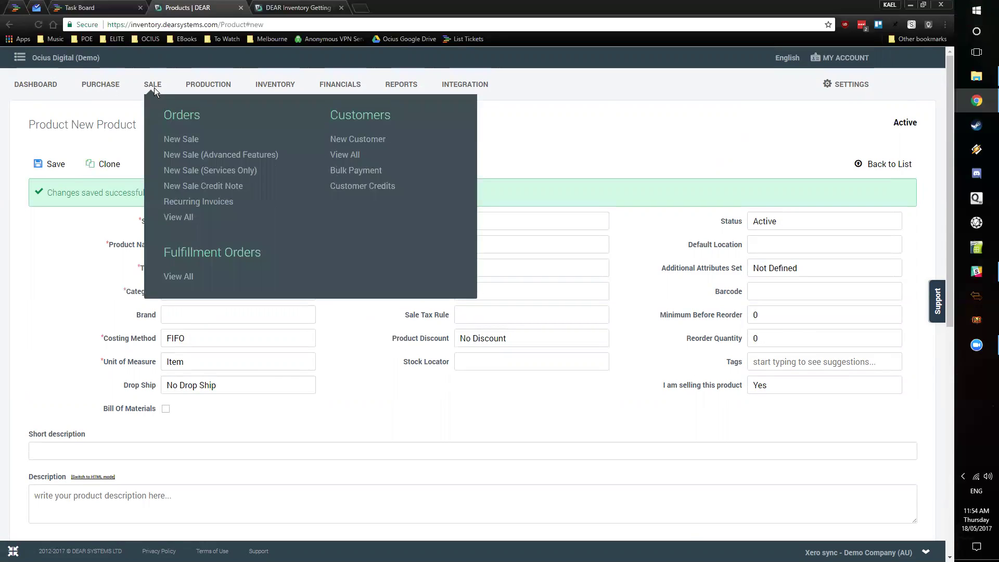
mouse_move(100, 89)
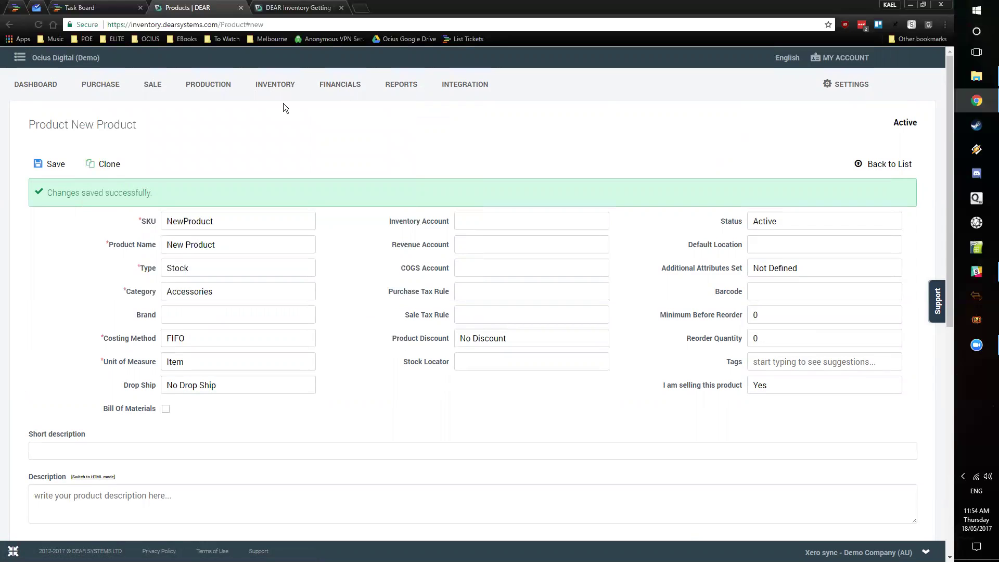
mouse_move(279, 89)
click(310, 155)
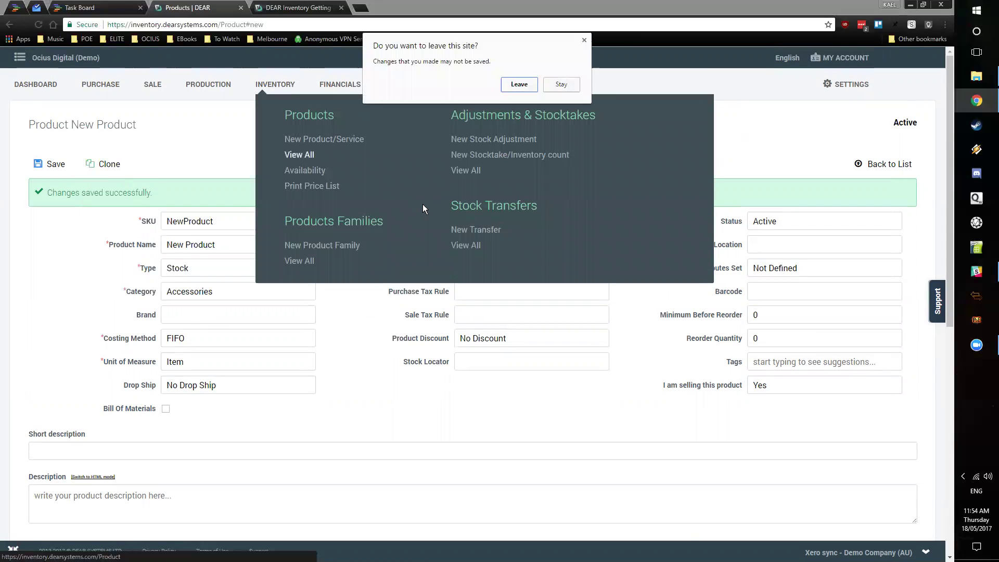
click(517, 85)
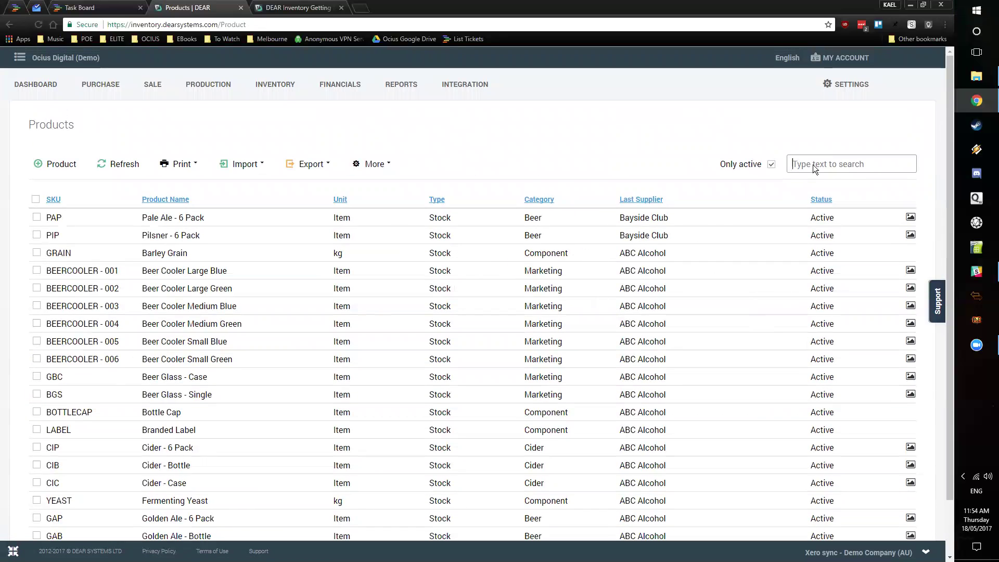
Step: View the availability of all products and the list of all suppliers
mouse_move(262, 87)
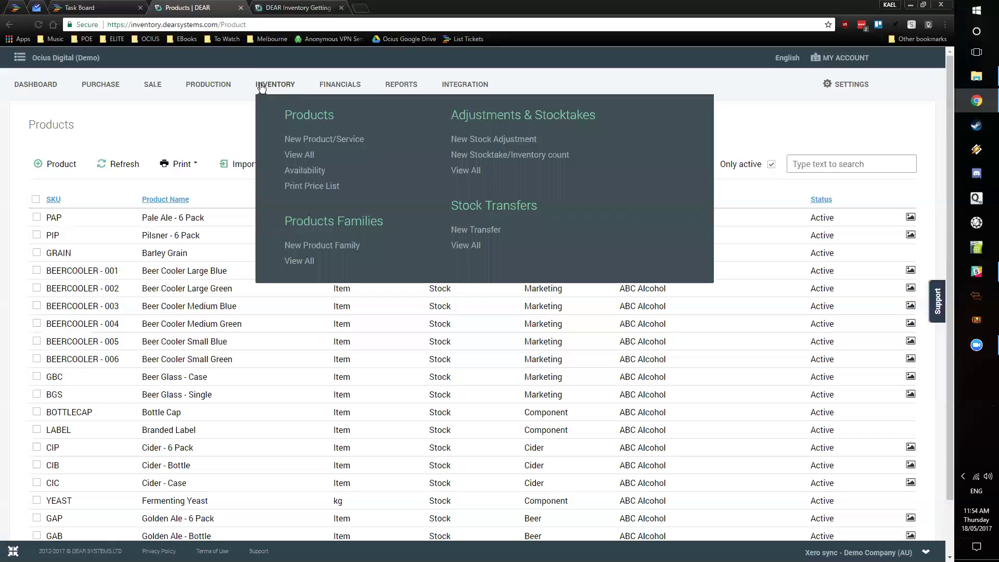
click(306, 171)
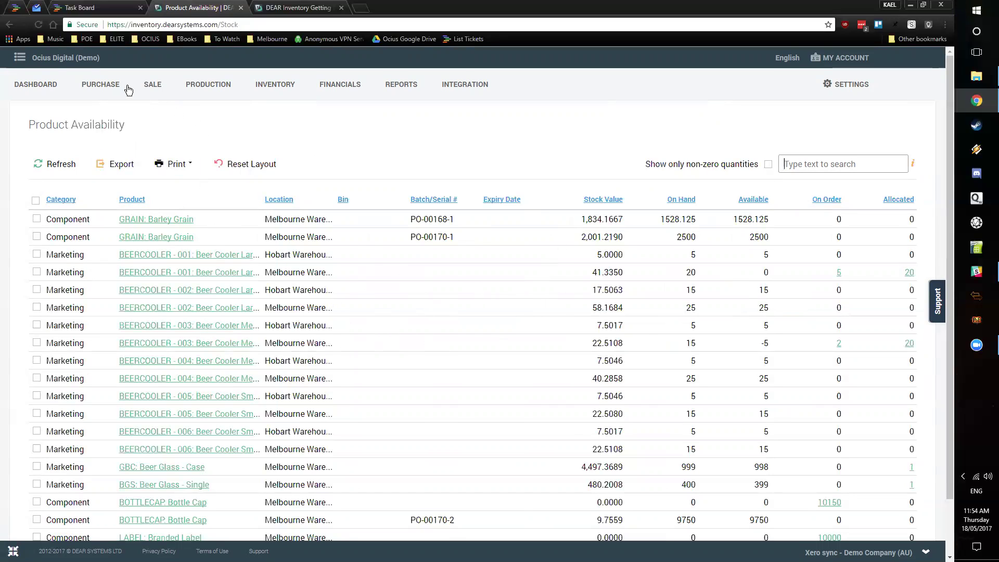
mouse_move(108, 84)
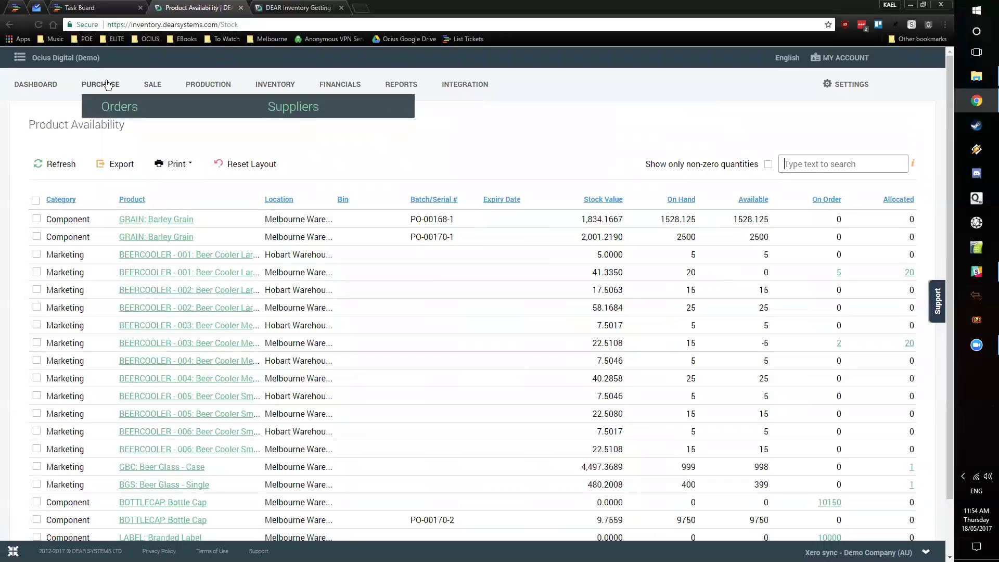
click(281, 155)
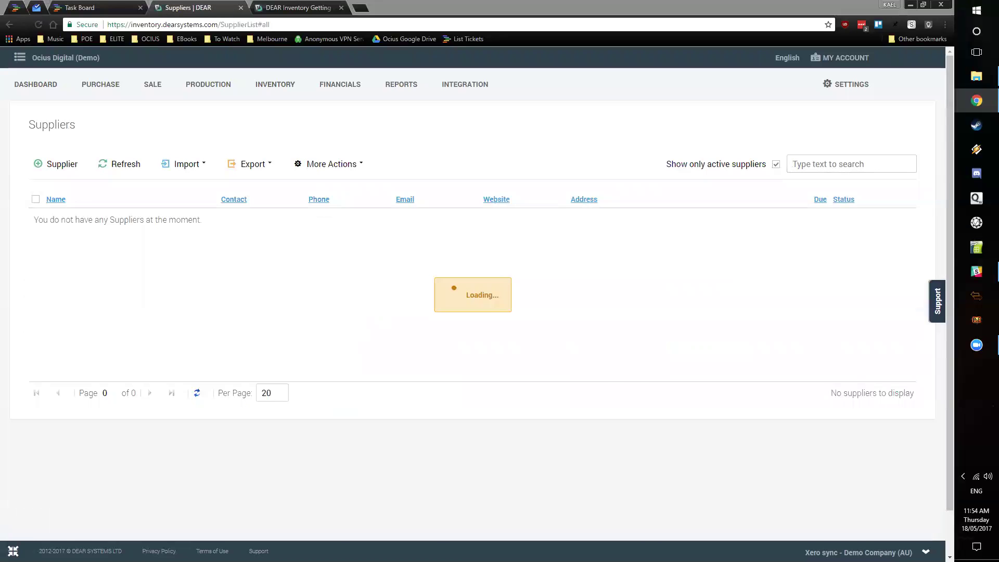
scroll(416, 182, down, 1)
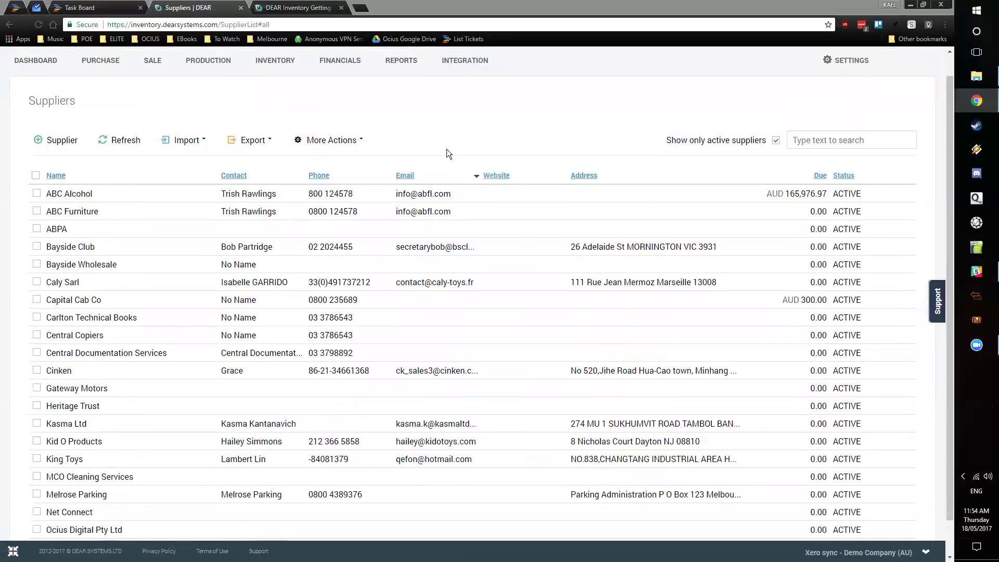
Step: Start a new supplier record and name it Supplier
click(62, 112)
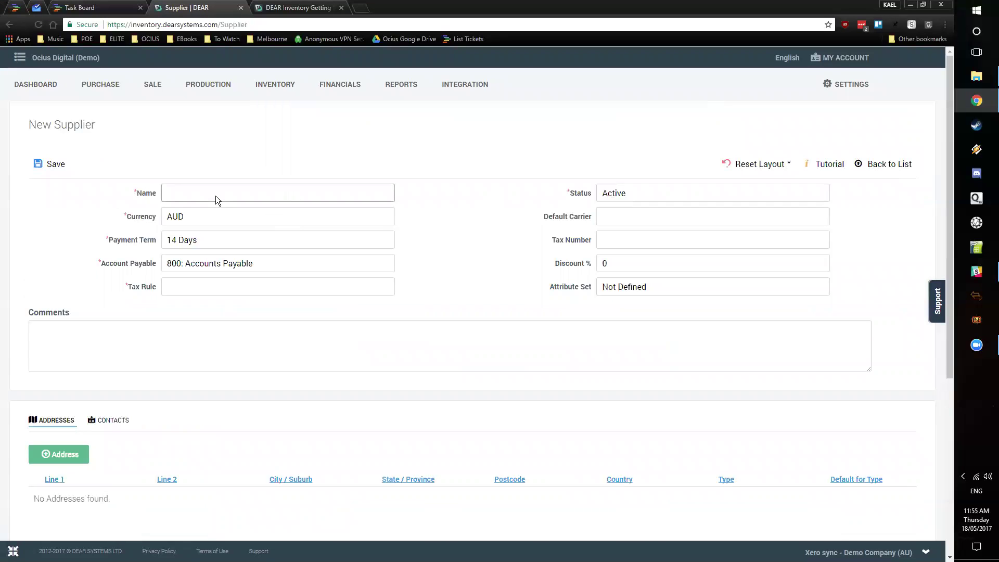
text(Supp[li)
key(BackSpace)
text(ie)
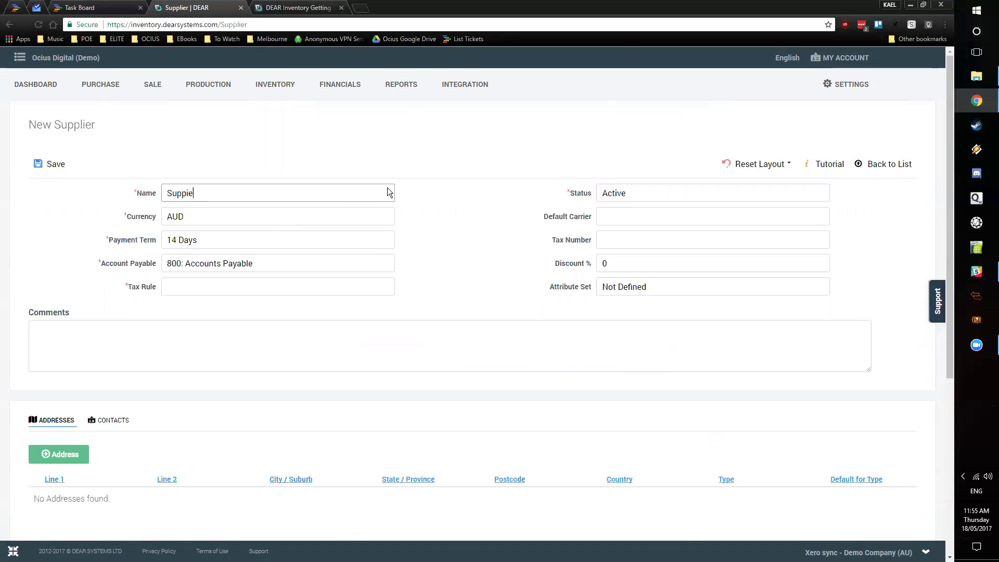
key(BackSpace)
key(BackSpace)
key(BackSpace)
text(lier)
Step: Examine the new supplier's currency field and the tax rules that can be chosen
click(195, 224)
click(458, 204)
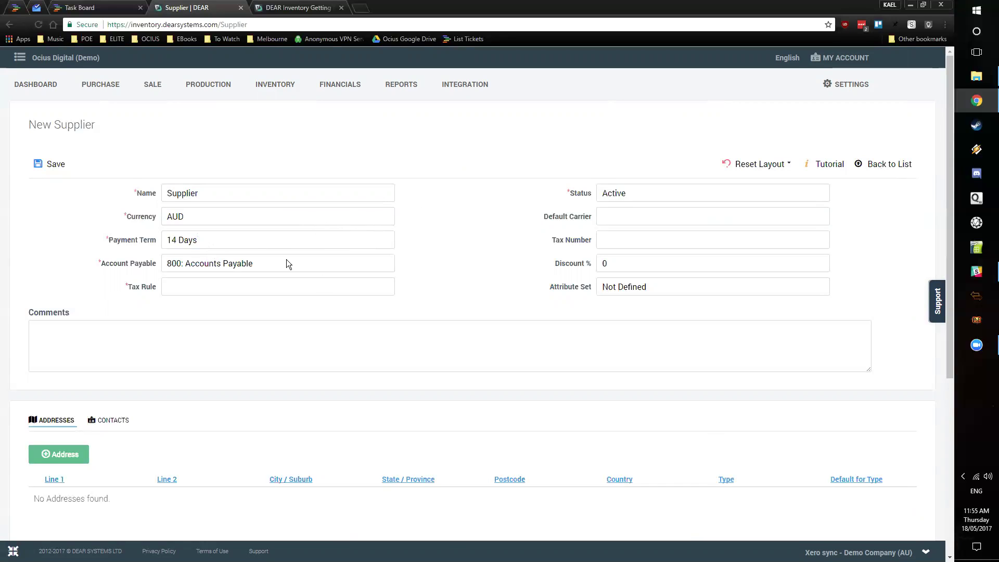
scroll(208, 255, down, 1)
click(302, 183)
click(395, 186)
double_click(390, 188)
click(427, 188)
scroll(431, 195, up, 1)
click(389, 287)
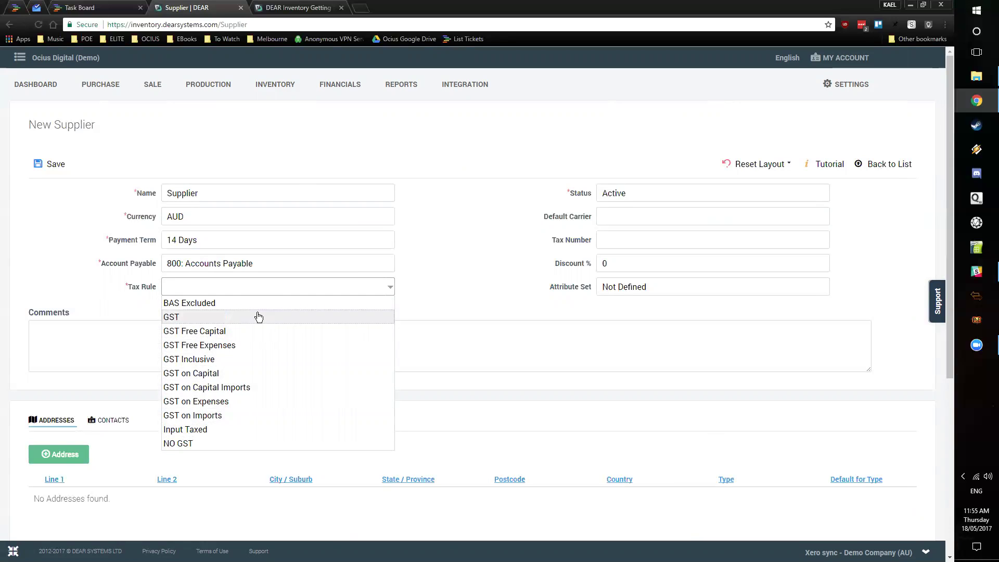
click(431, 304)
scroll(473, 273, down, 1)
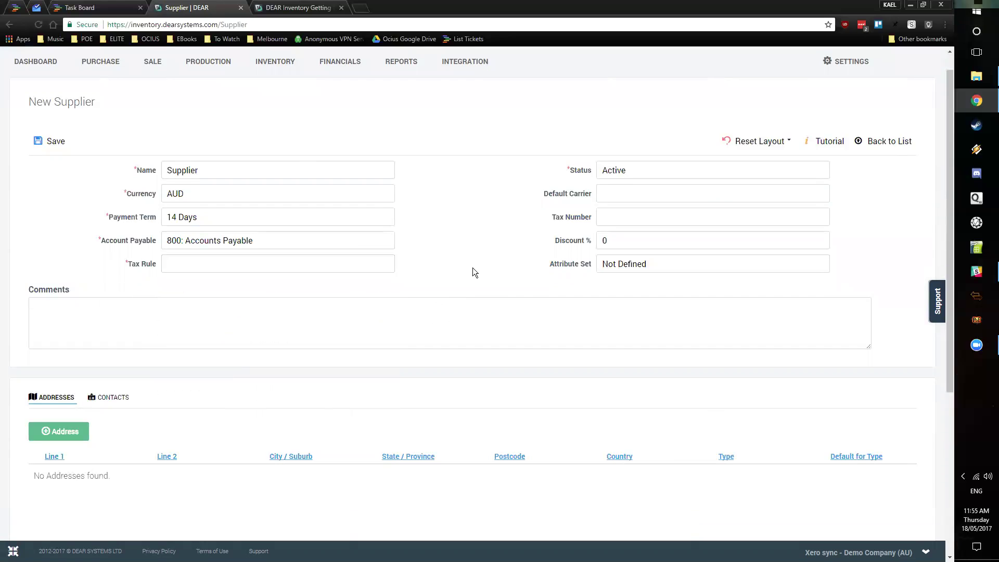
Step: Examine the addresses and contacts sections of the new supplier form
scroll(472, 271, down, 3)
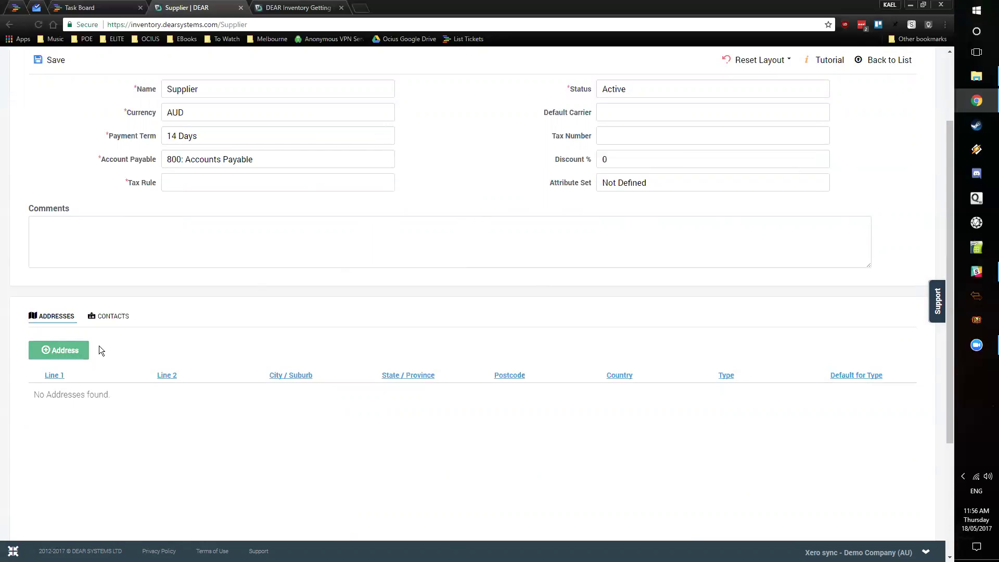
click(111, 316)
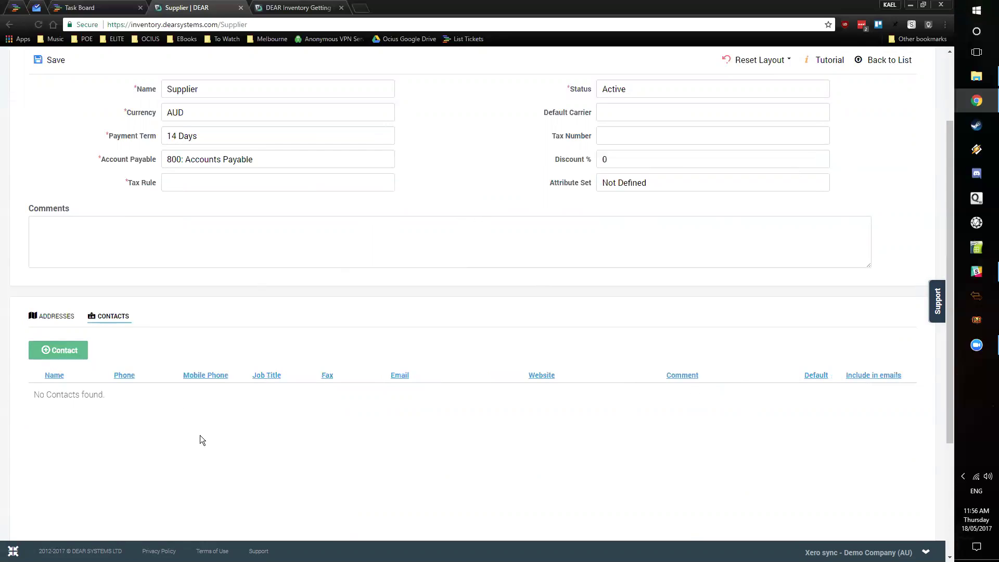
click(58, 317)
click(97, 317)
scroll(114, 346, up, 2)
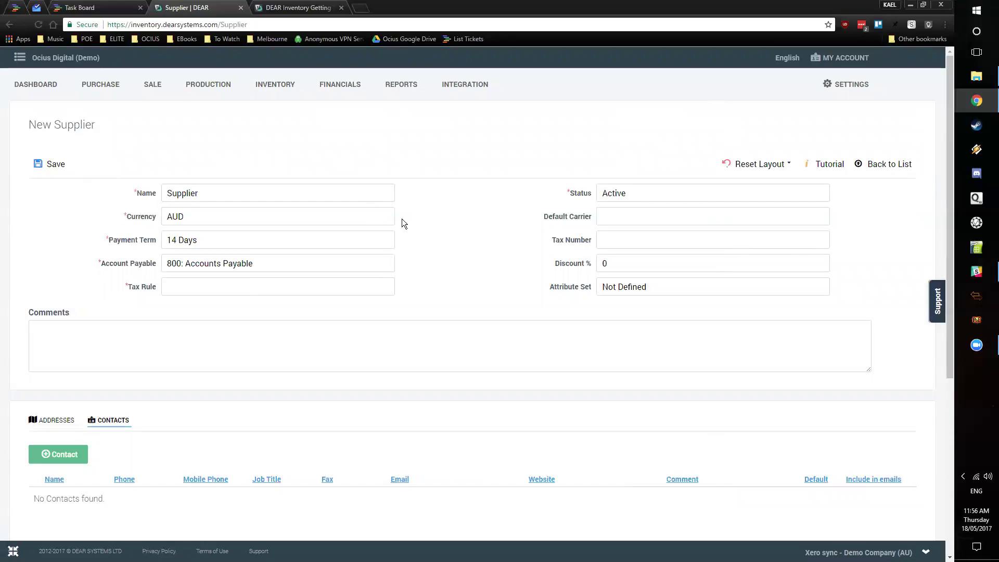
Step: Discard the unsaved supplier and open a blank new purchase form
click(104, 85)
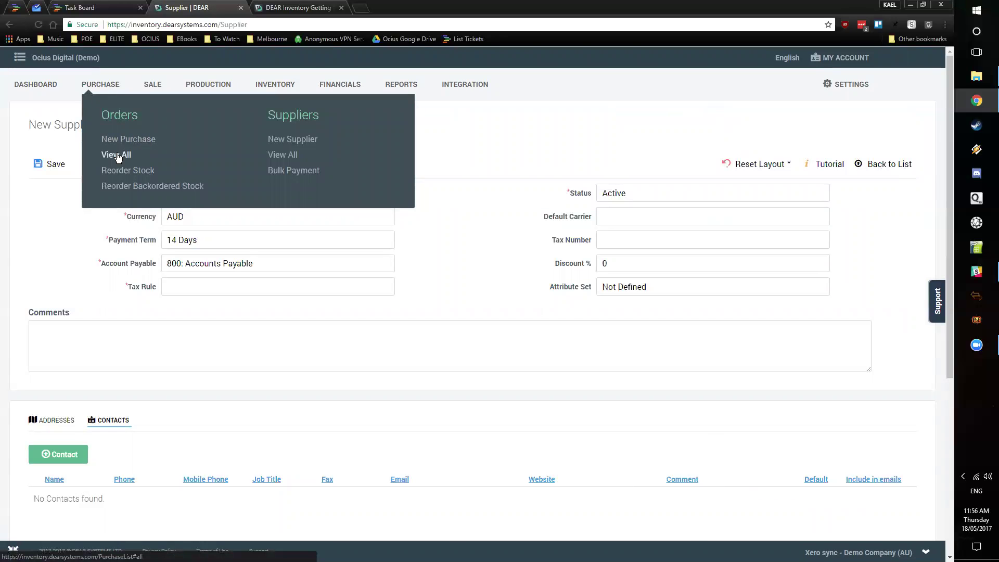
click(104, 139)
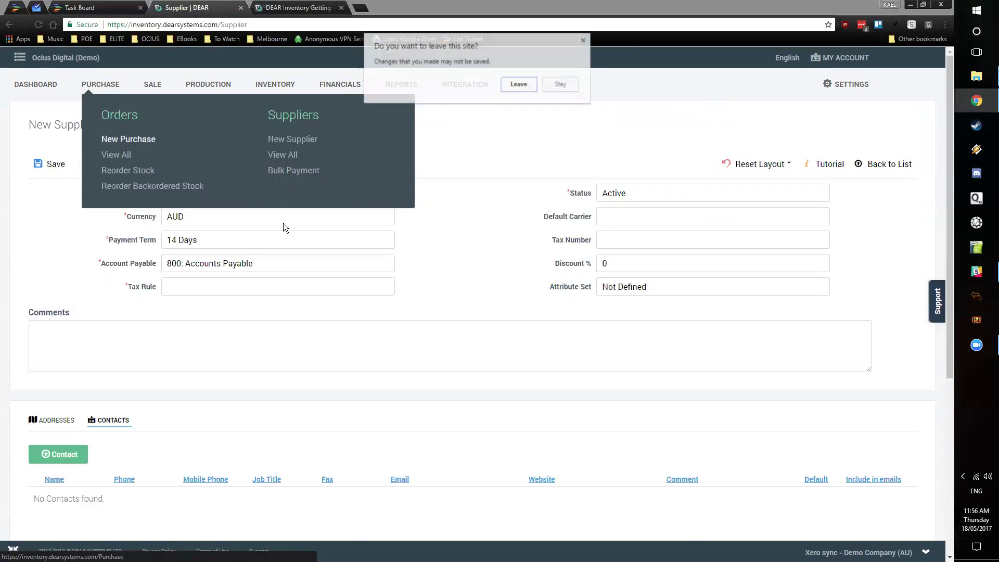
click(517, 82)
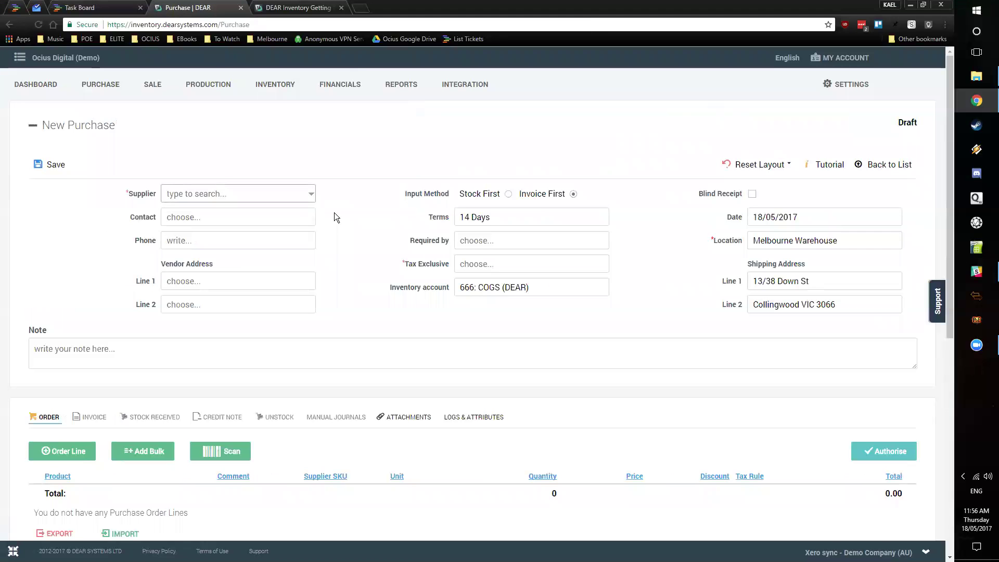
Step: Leave the purchase draft, open a new customer form and examine its sale account field
mouse_move(158, 89)
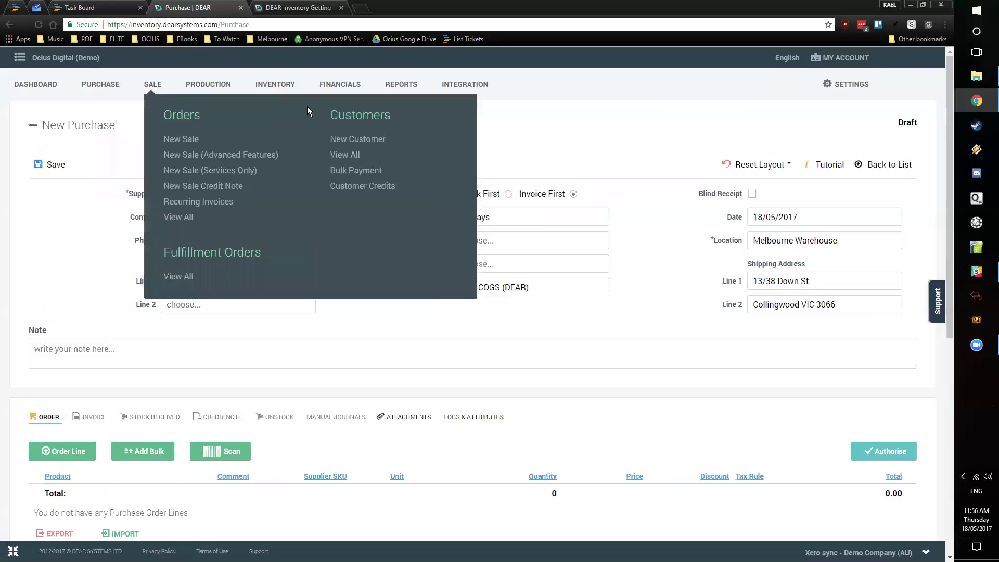
click(347, 139)
click(517, 85)
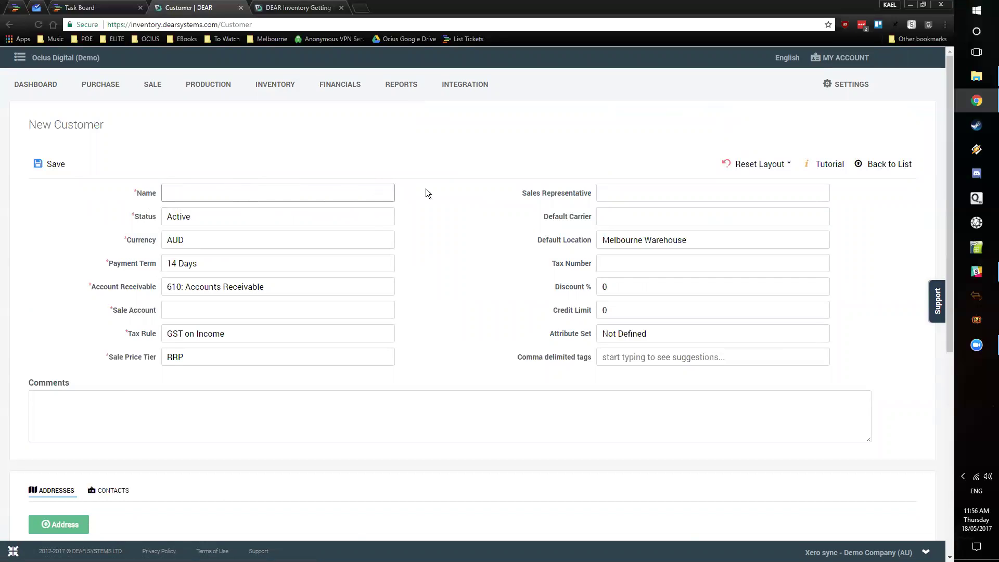
click(263, 309)
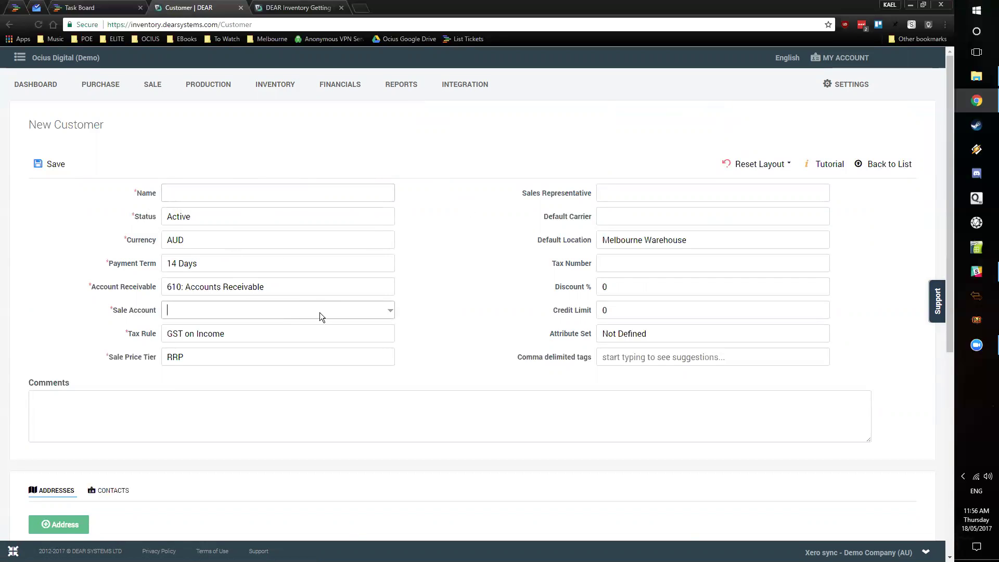
click(461, 280)
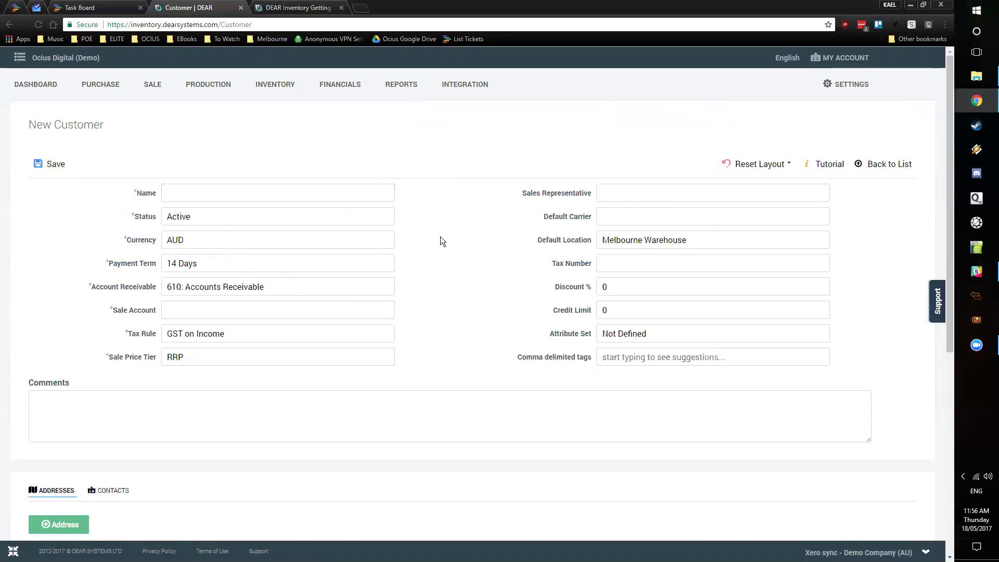
Step: Examine the addresses and contacts sections of the new customer form
scroll(427, 291, down, 2)
click(112, 385)
click(58, 385)
scroll(182, 406, down, 1)
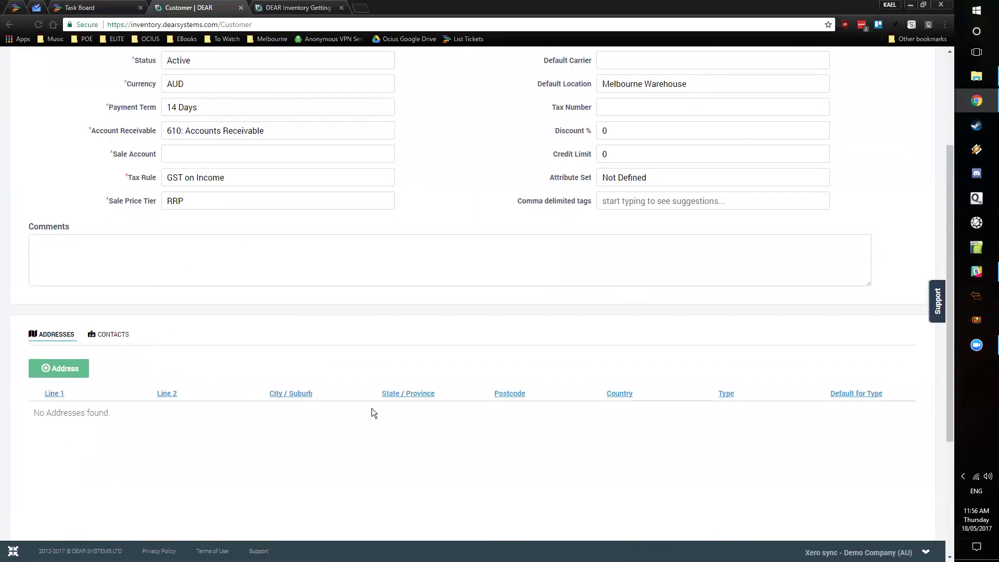
scroll(228, 387, up, 3)
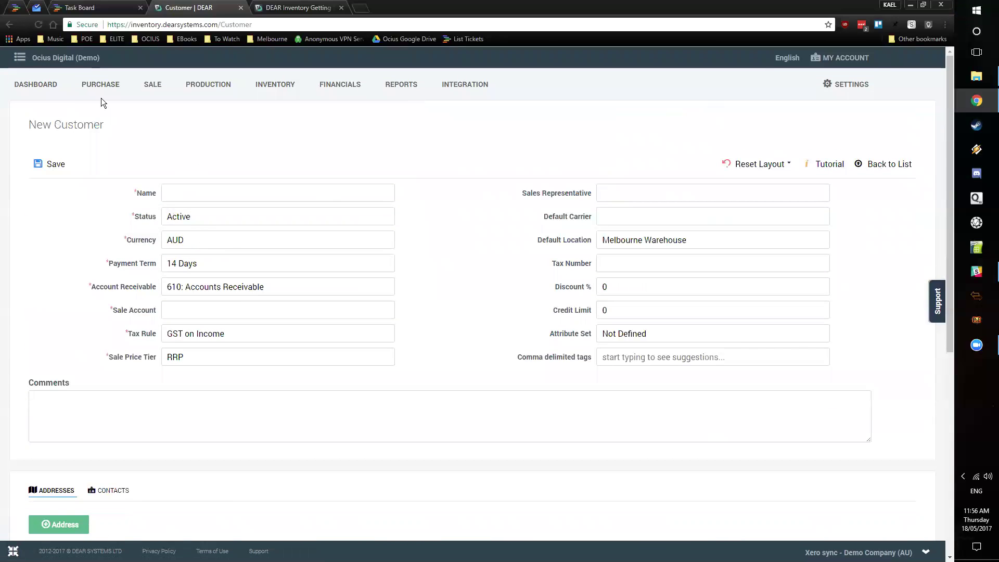
mouse_move(108, 90)
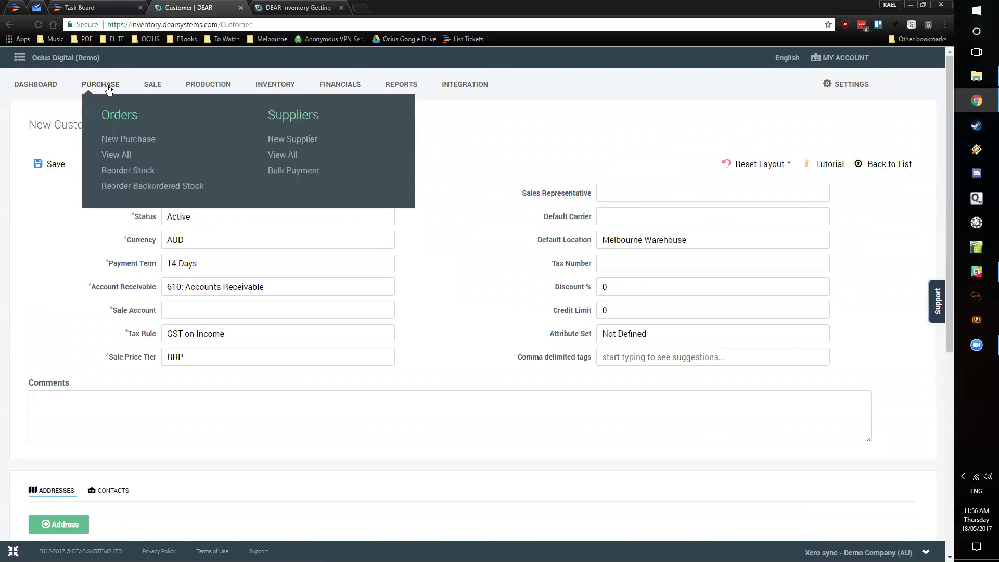
click(143, 141)
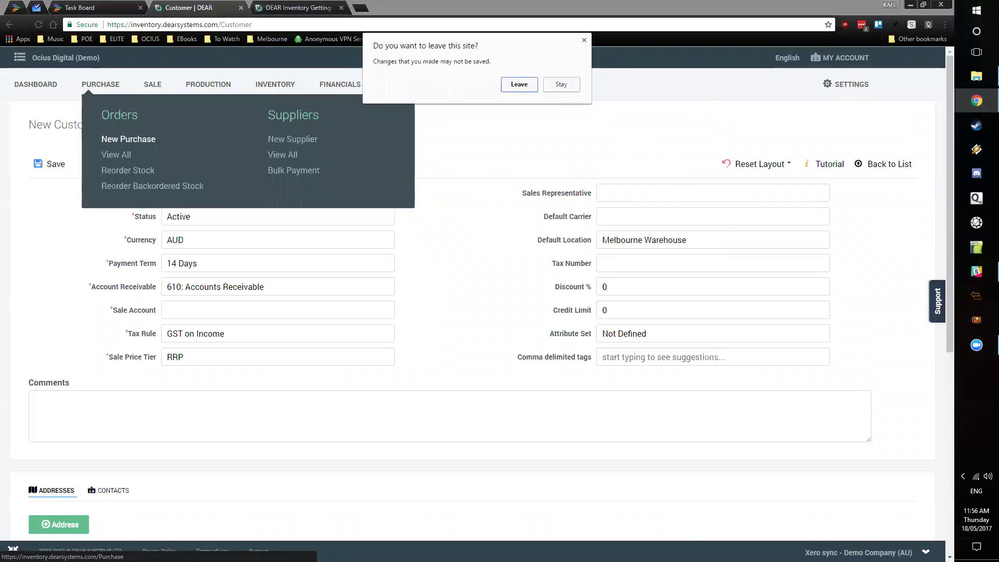
click(560, 85)
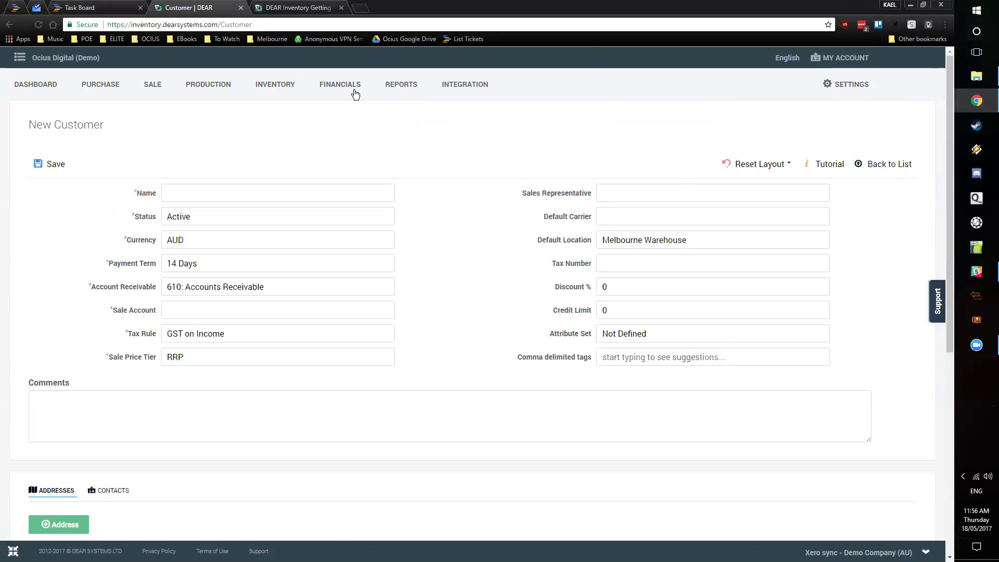
Step: Leave the customer form, open the Xero integration page and examine how it works and its integration settings
click(464, 84)
click(518, 98)
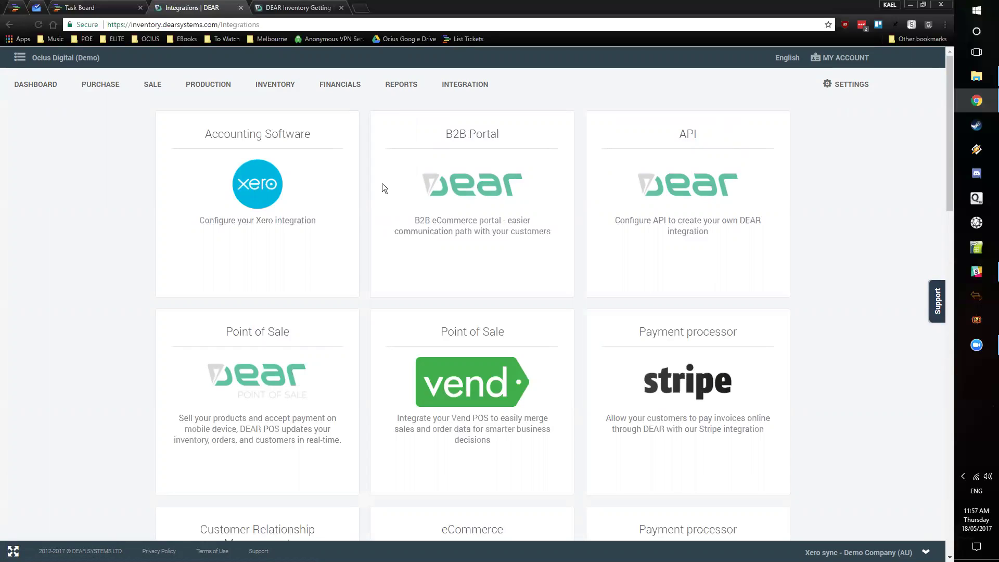
click(269, 194)
scroll(469, 226, down, 5)
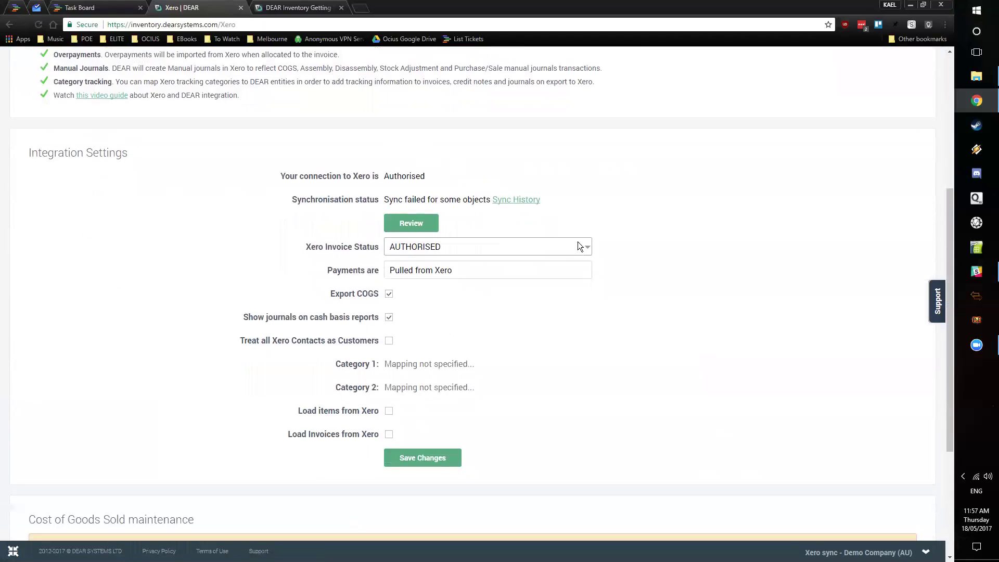
scroll(510, 208, down, 1)
scroll(533, 274, up, 1)
scroll(210, 346, up, 5)
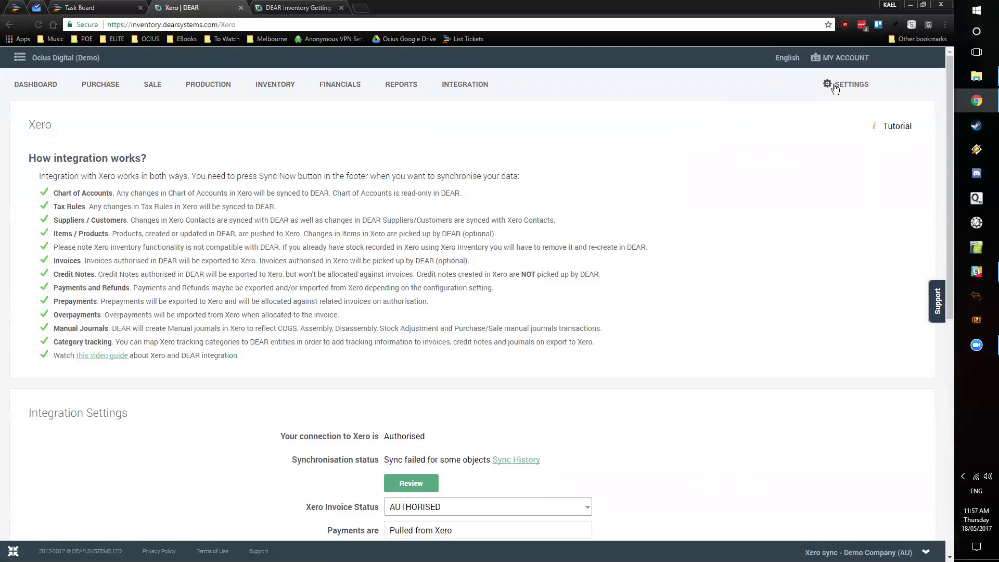
Step: Open the settings overview and open Chart of Accounts and Account Mapping in separate browser tabs
click(838, 86)
click(829, 155)
scroll(208, 218, down, 1)
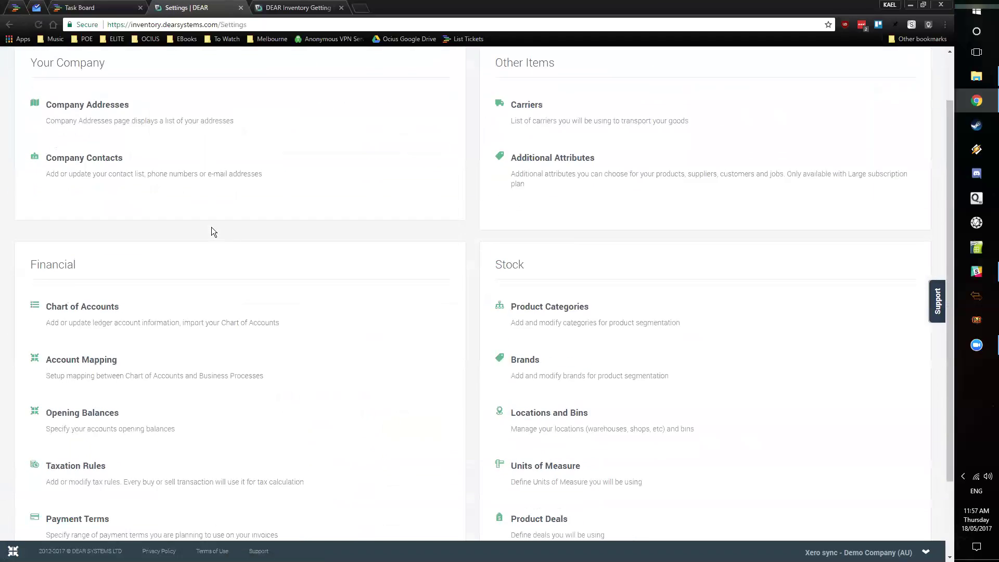
scroll(156, 229, down, 2)
middle_click(105, 229)
middle_click(184, 291)
scroll(183, 291, up, 1)
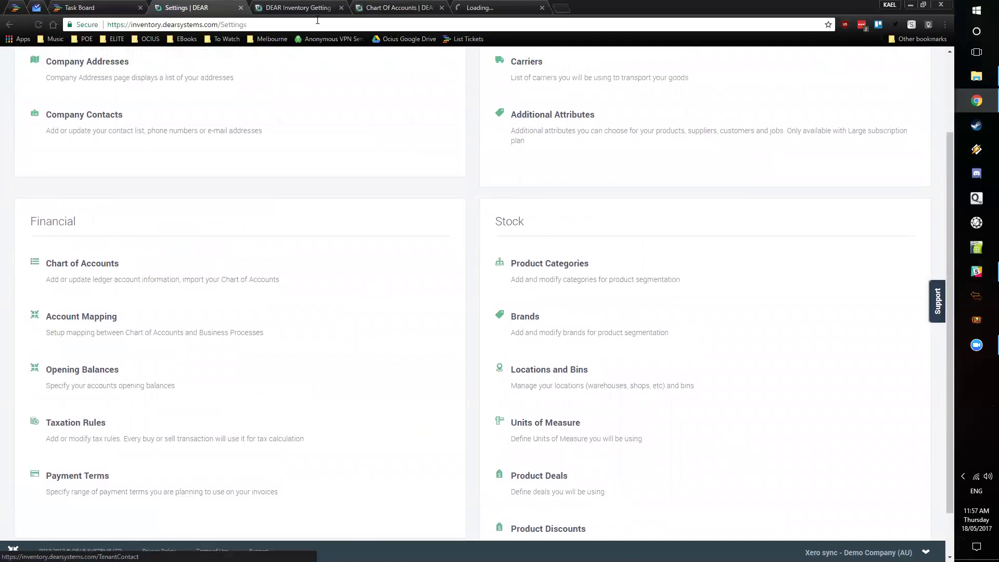
Step: Review the chart of accounts, close its page and view the account mapping
click(399, 8)
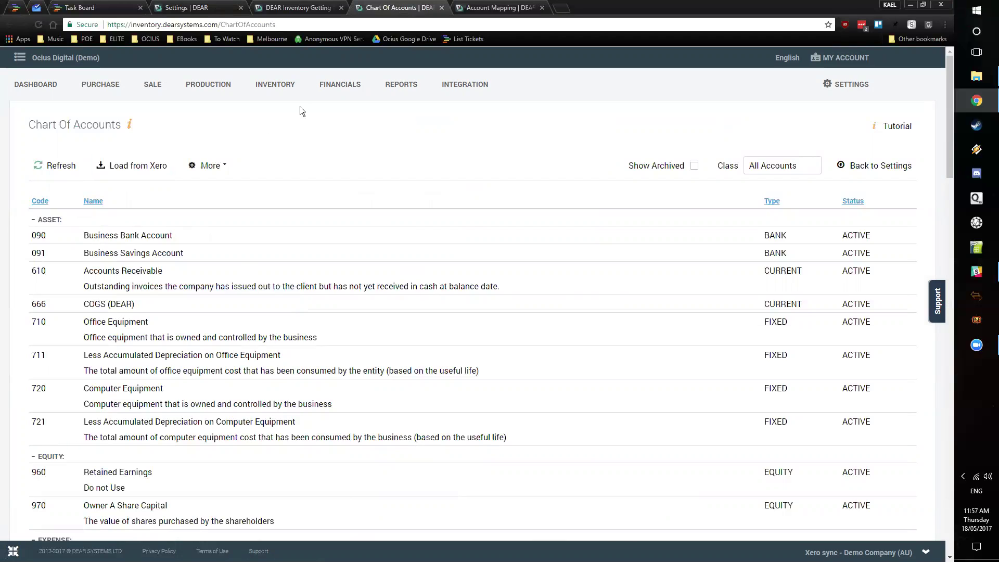
drag(398, 7, 318, 8)
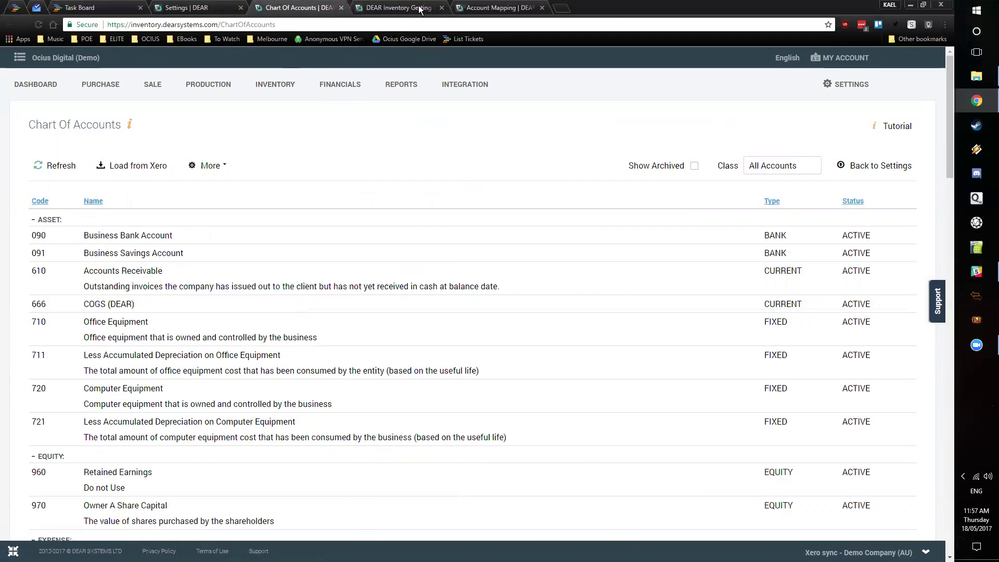
click(341, 9)
click(388, 9)
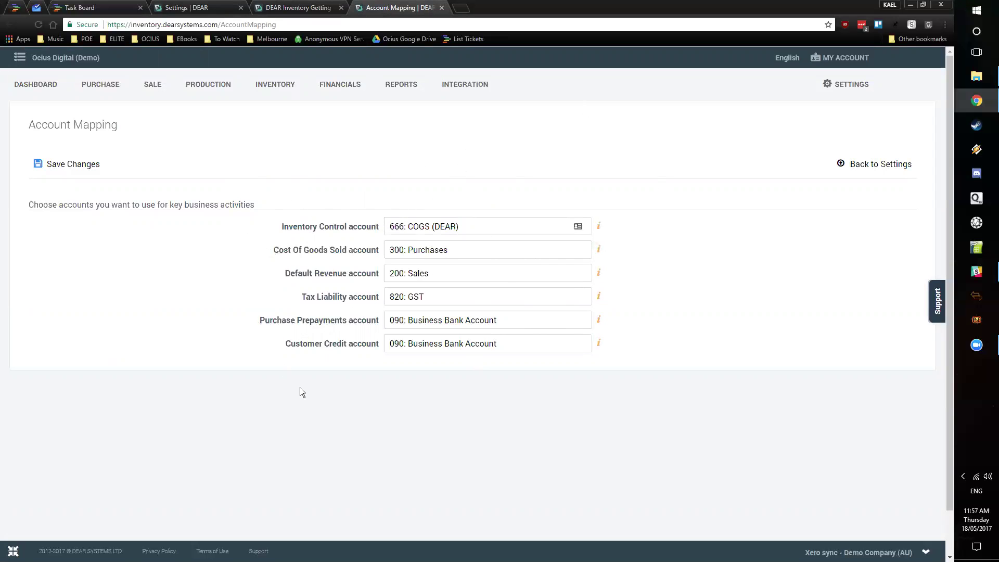
Step: Close the DEAR Inventory Getting Started Guide and return to the Account Mapping page
click(268, 10)
click(221, 9)
click(290, 9)
click(218, 9)
click(283, 8)
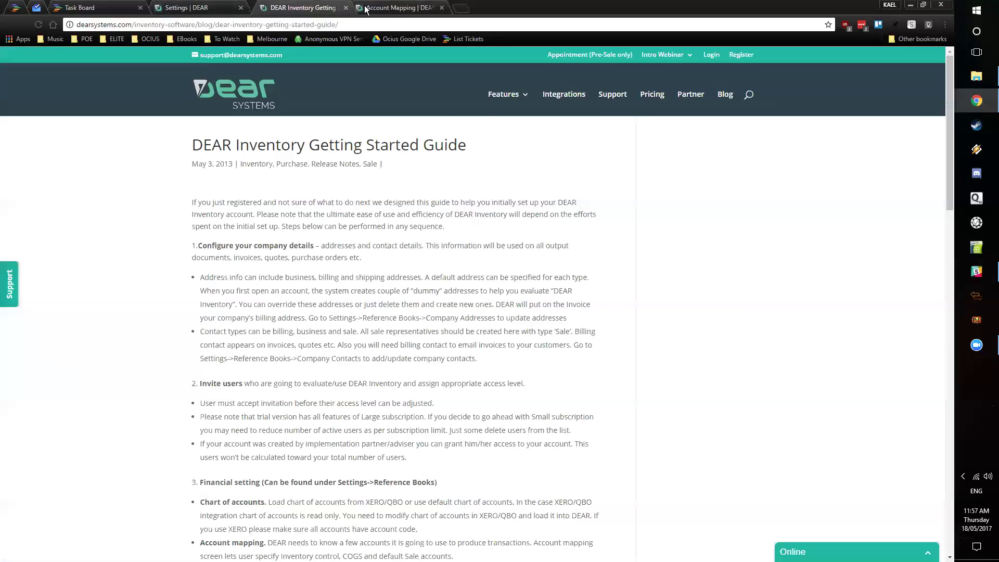
click(341, 8)
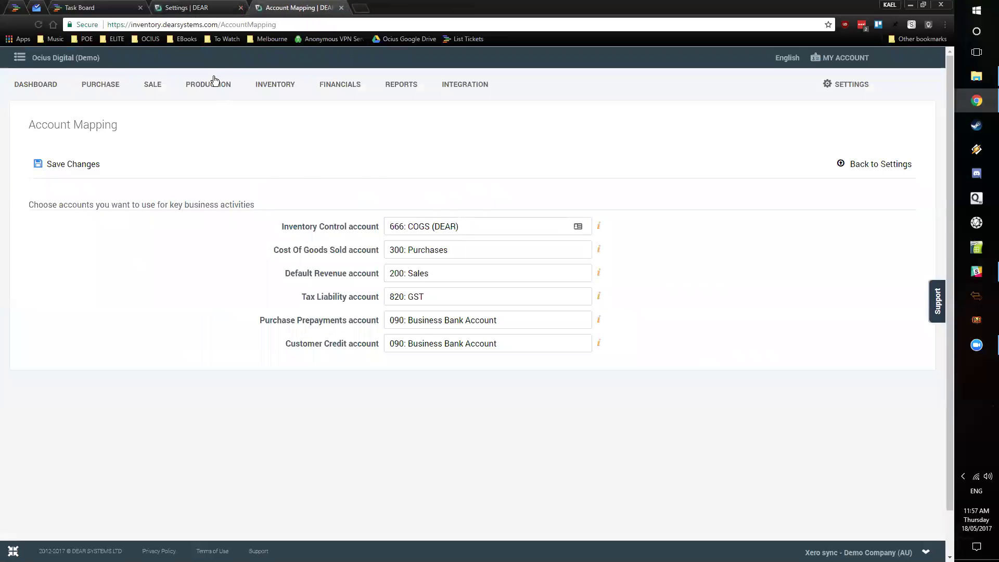
Step: Open a new purchase form and leave it for the General Settings page
mouse_move(119, 89)
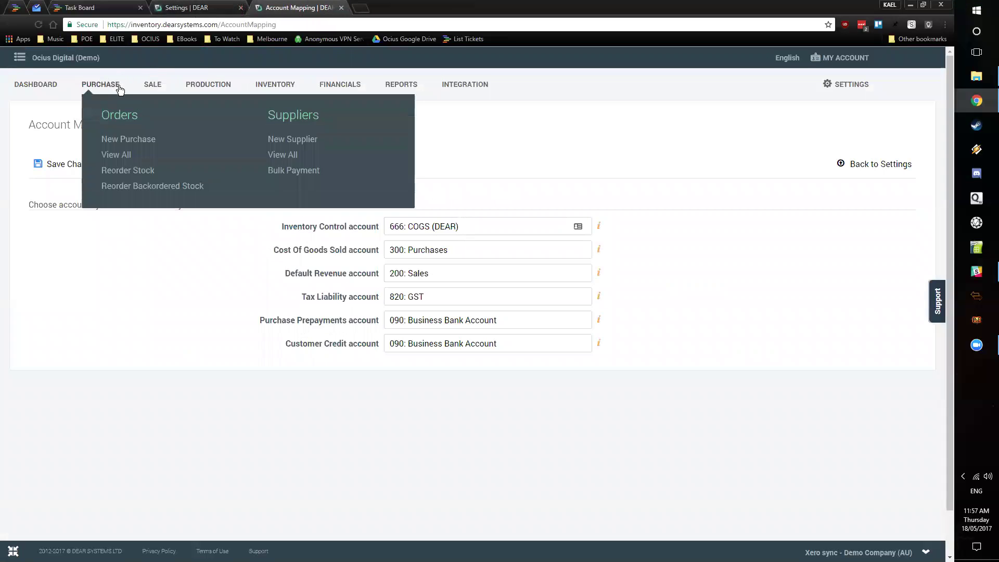
click(131, 138)
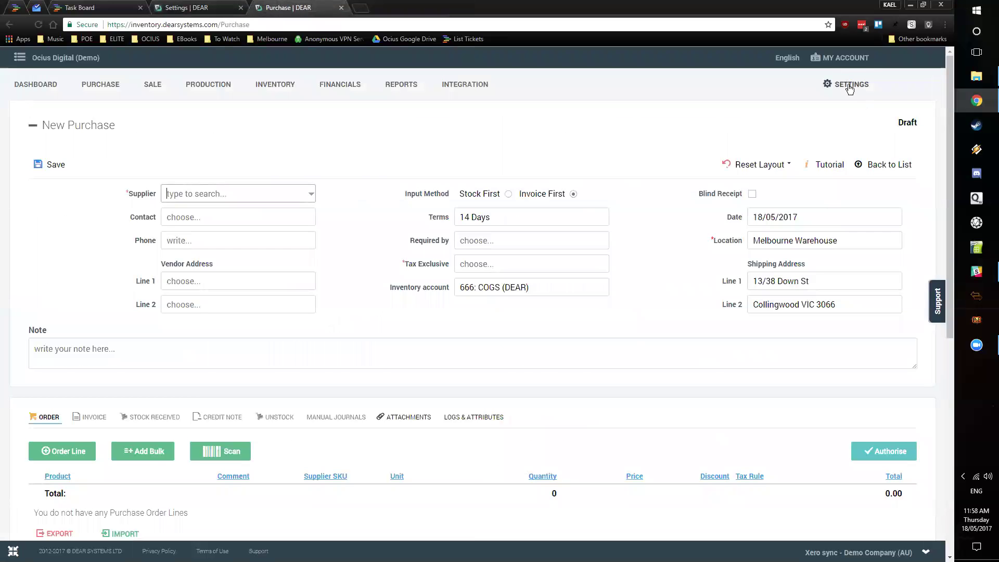
mouse_move(850, 89)
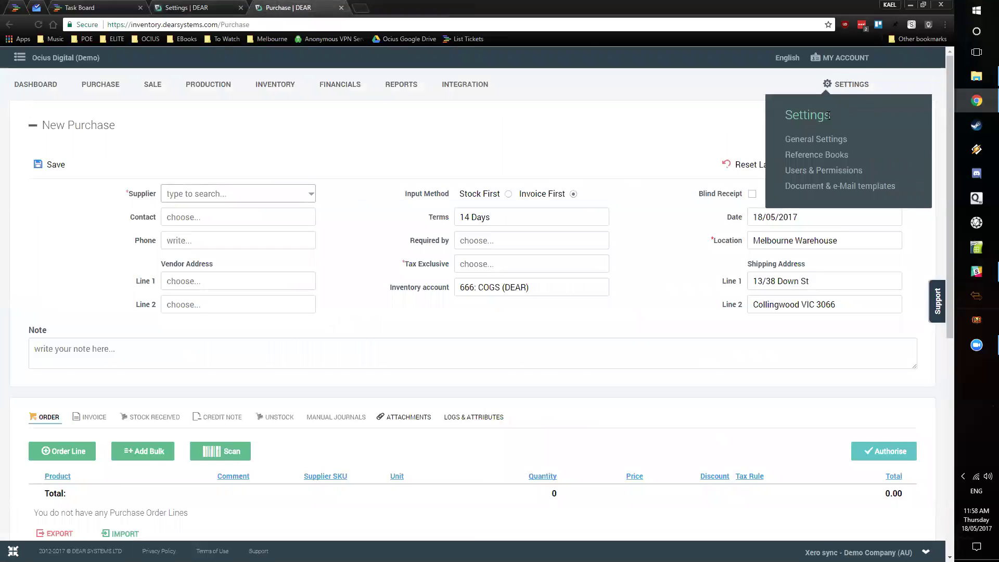
click(817, 139)
click(519, 86)
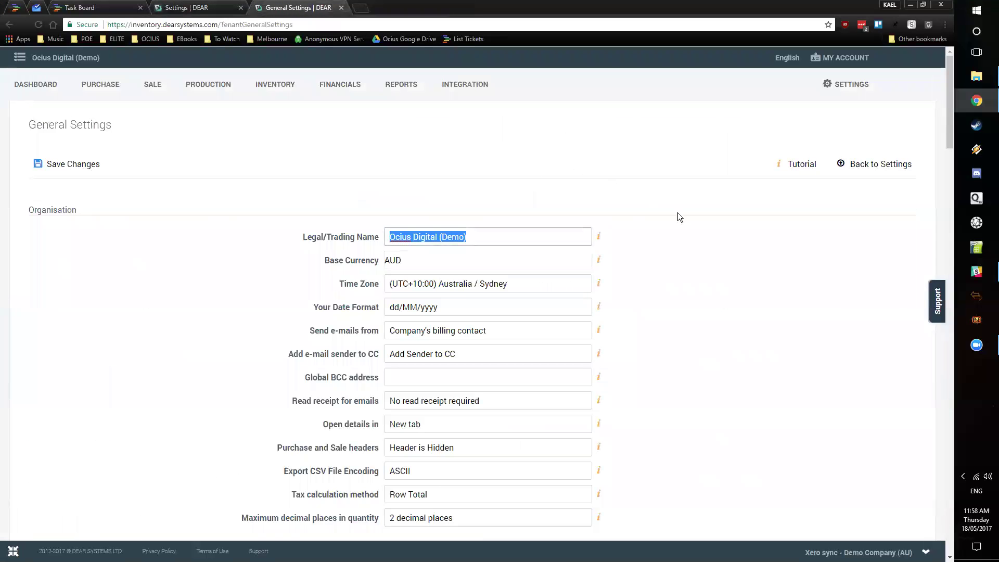
Step: Examine the general settings from the Organisation section through to Fulfilment Order Number Format
scroll(251, 216, down, 3)
scroll(247, 215, up, 2)
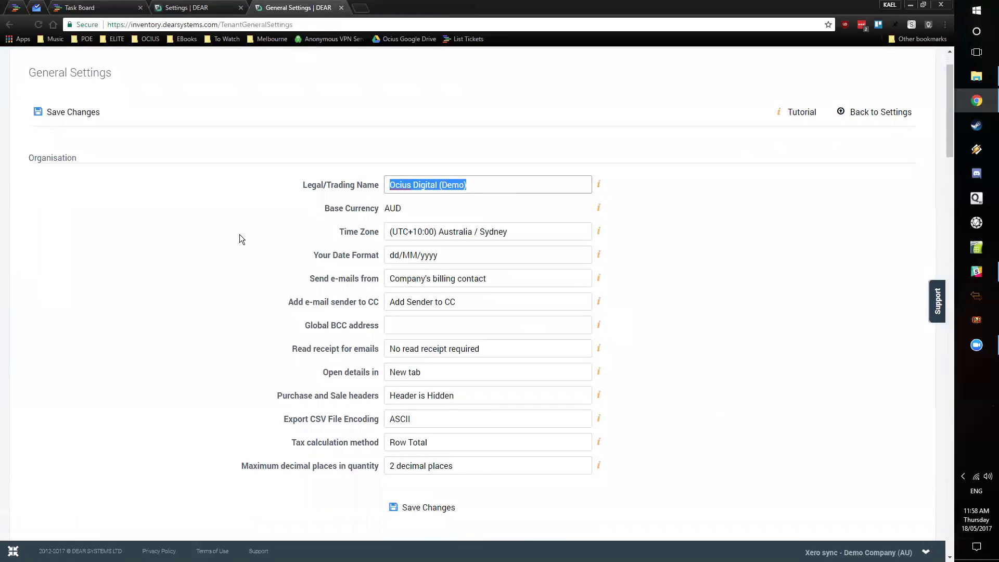
scroll(241, 239, down, 1)
scroll(239, 234, down, 5)
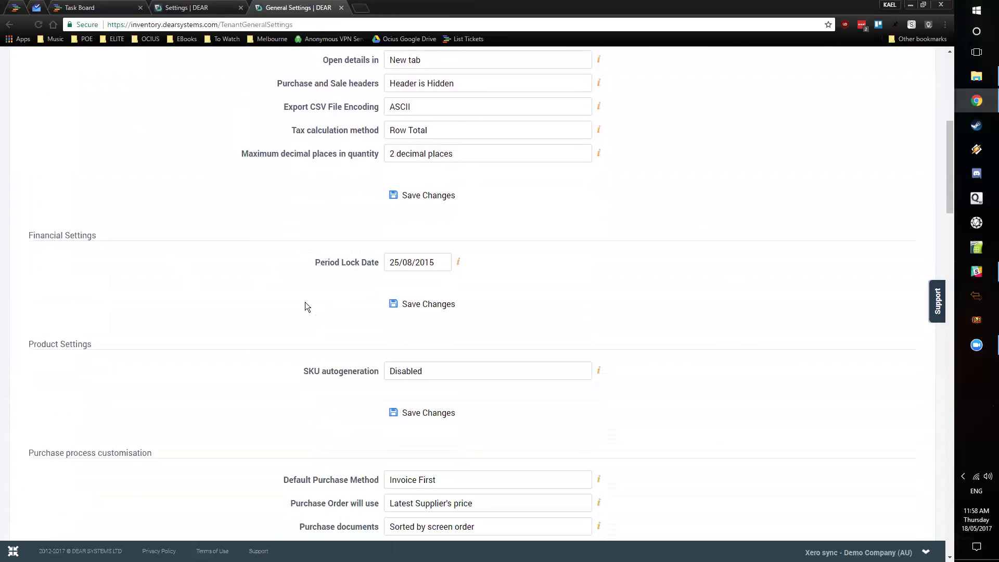
scroll(240, 206, down, 9)
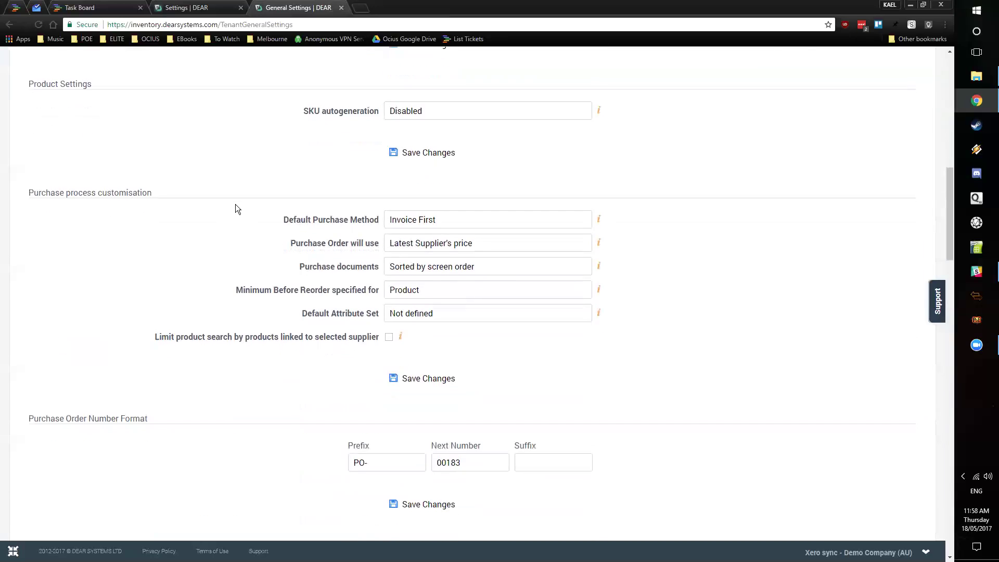
scroll(231, 206, down, 11)
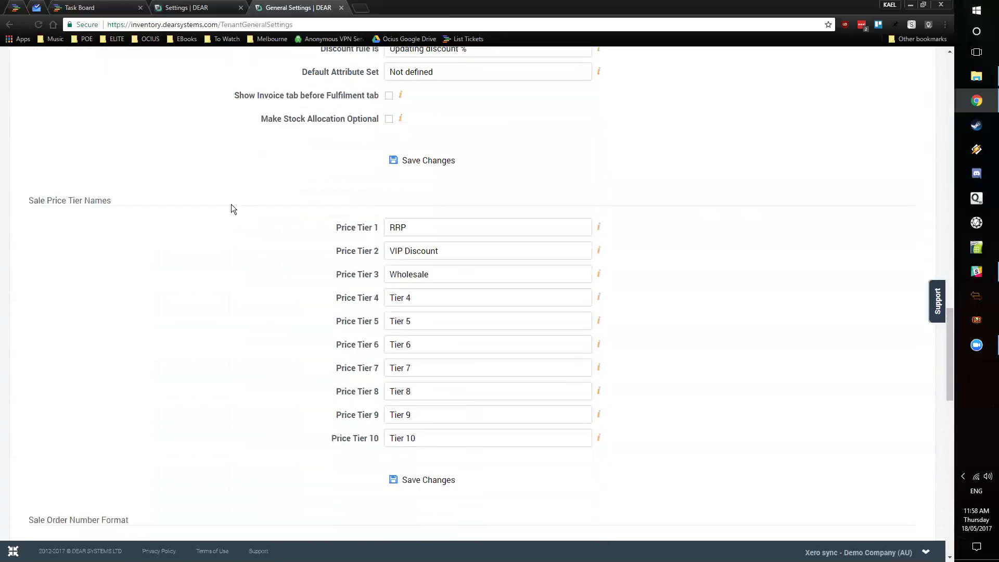
scroll(231, 206, up, 1)
scroll(323, 312, down, 5)
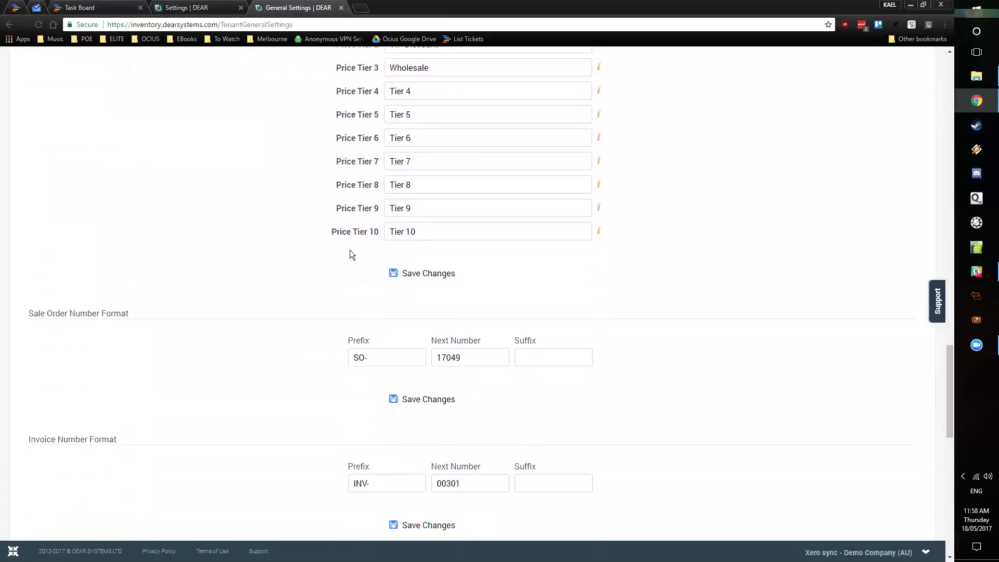
scroll(256, 275, down, 2)
scroll(136, 269, down, 2)
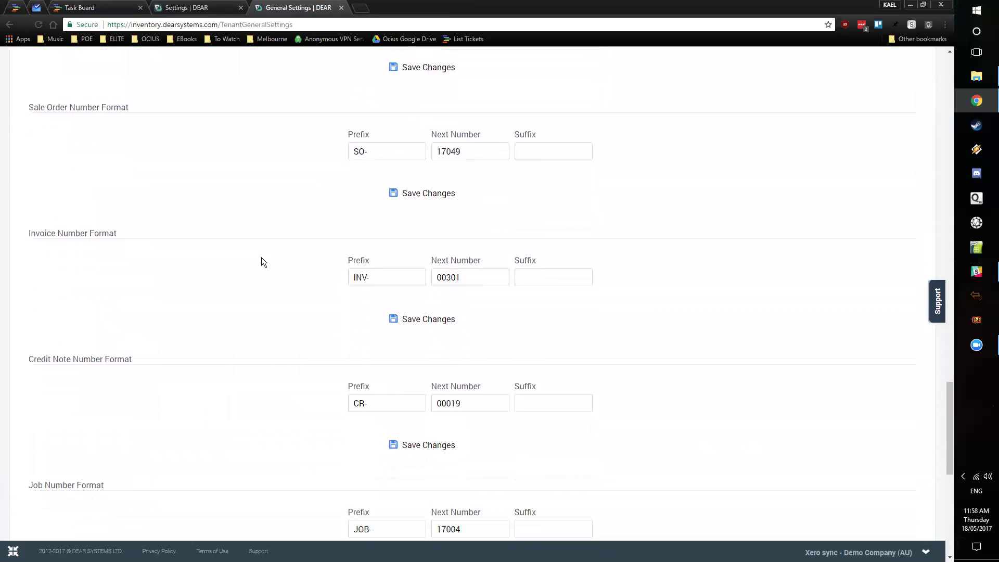
scroll(236, 320, down, 2)
scroll(157, 270, down, 5)
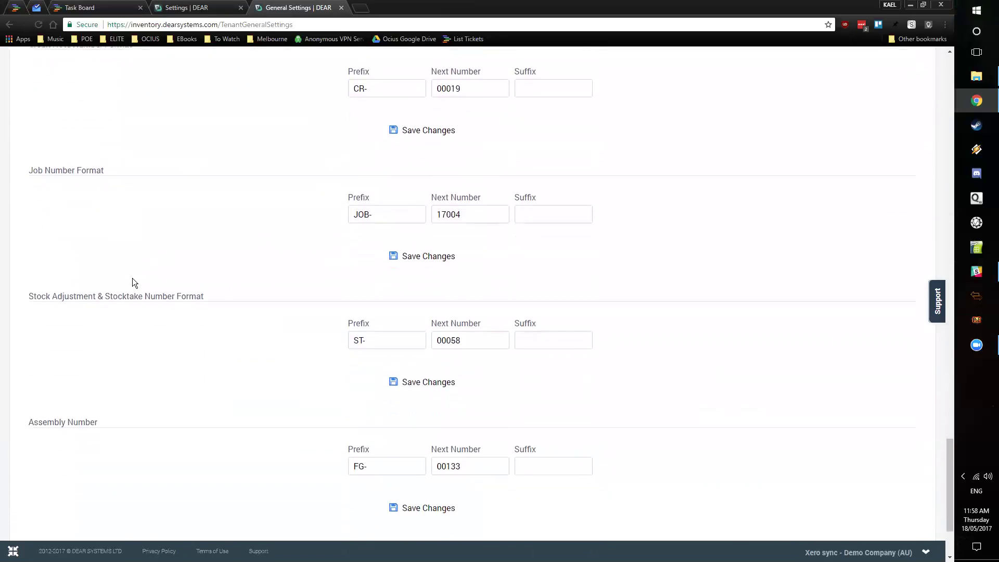
scroll(224, 333, down, 1)
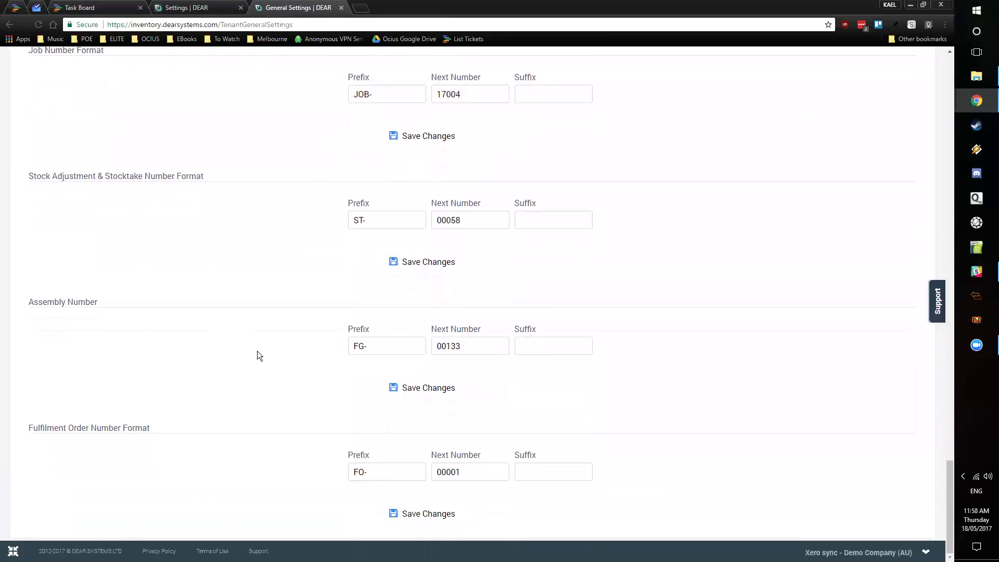
Step: Review the Sale process customisation settings and return to the Organisation section
scroll(346, 350, up, 15)
scroll(345, 350, up, 8)
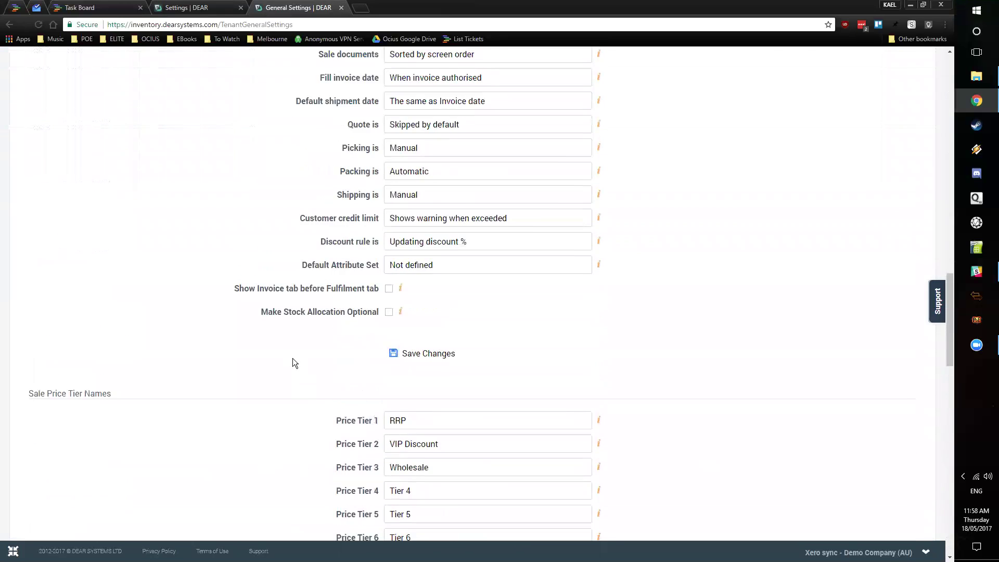
scroll(240, 358, up, 1)
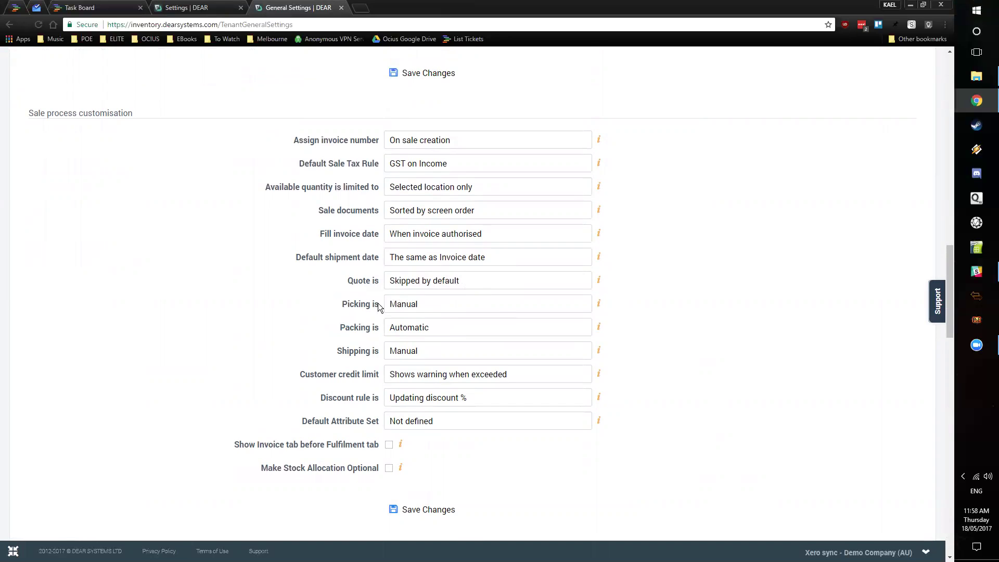
scroll(279, 306, up, 18)
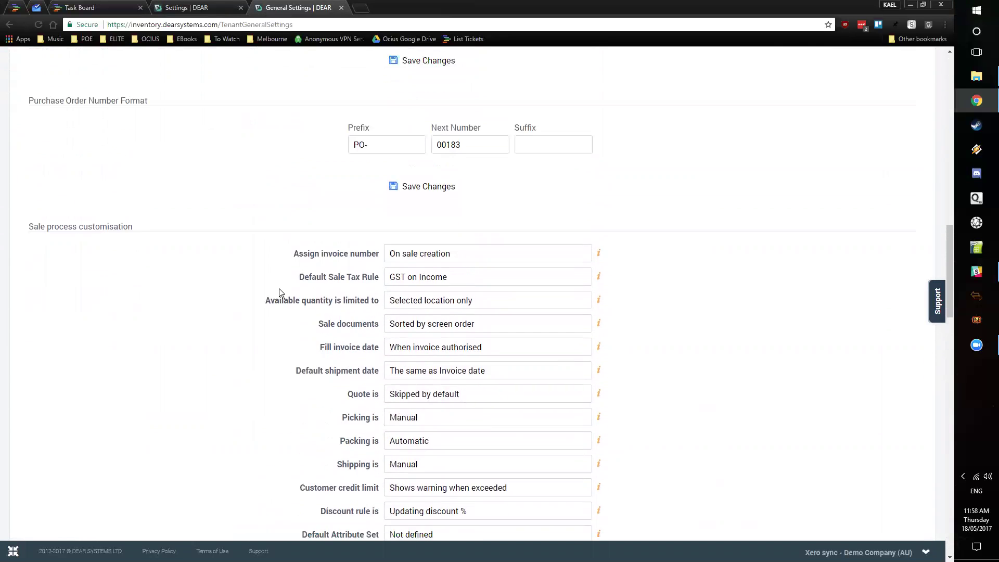
scroll(377, 285, up, 3)
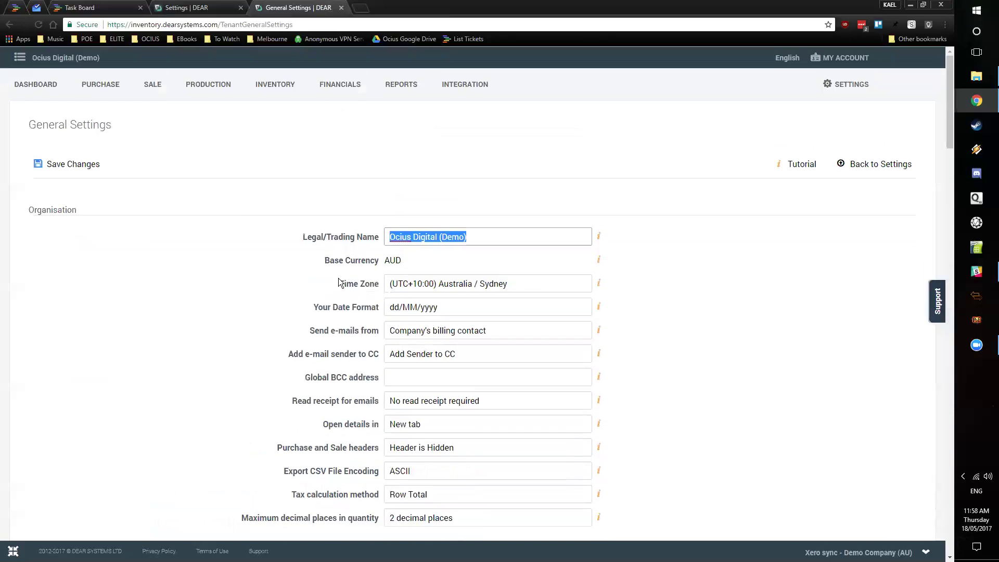
click(263, 212)
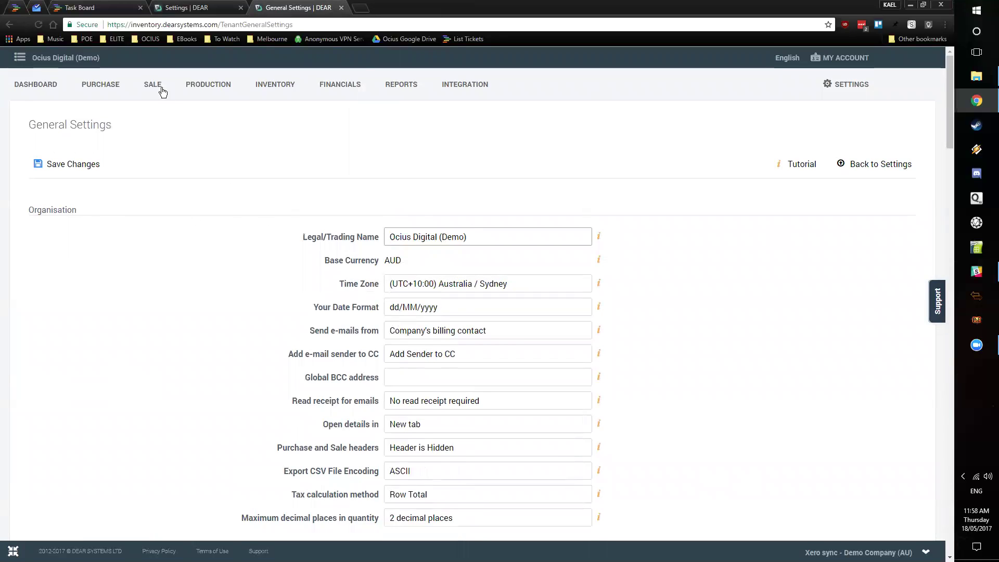
Step: Open a new purchase form, and open Users & Permissions and Document & e-Mail templates in separate browser tabs
mouse_move(89, 86)
click(112, 138)
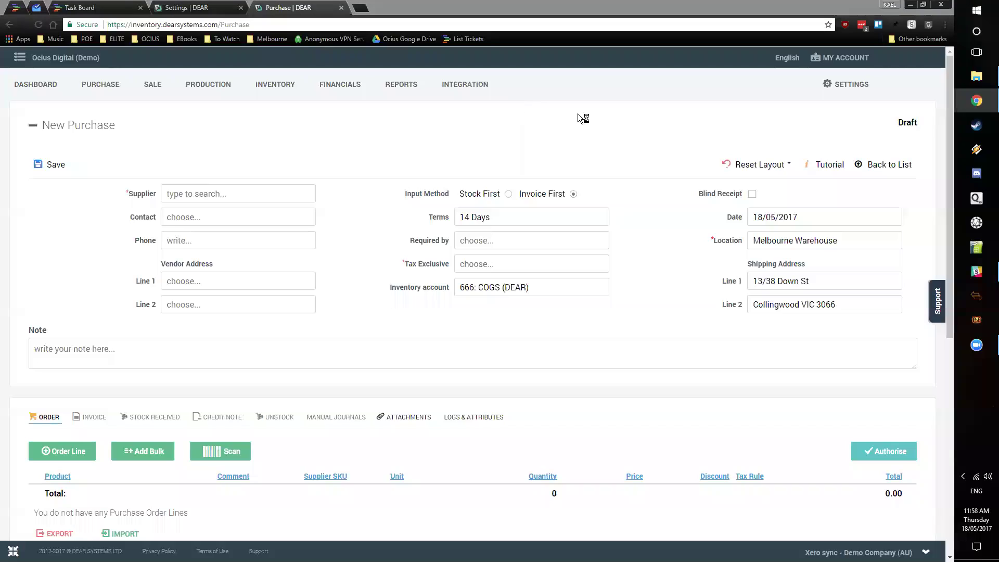
mouse_move(857, 85)
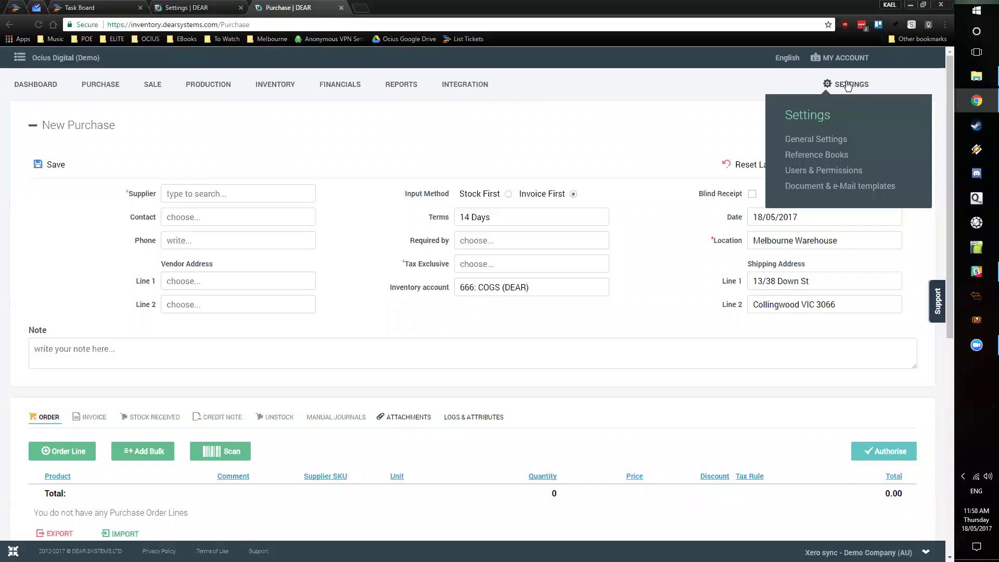
middle_click(818, 171)
middle_click(817, 187)
scroll(817, 190, down, 1)
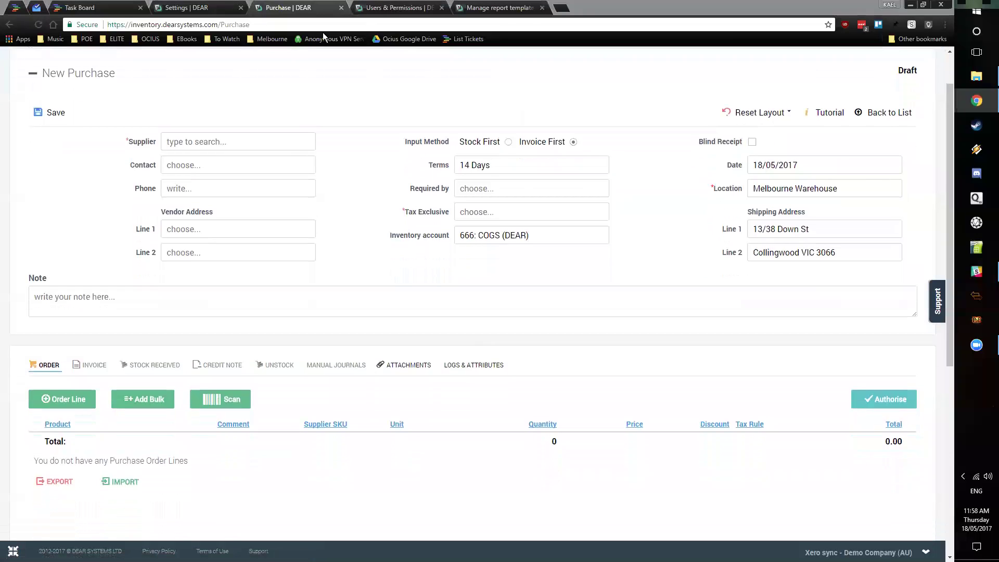
Step: On the Users & Permissions page, select the user listed below the master user and review their page access permissions
click(393, 7)
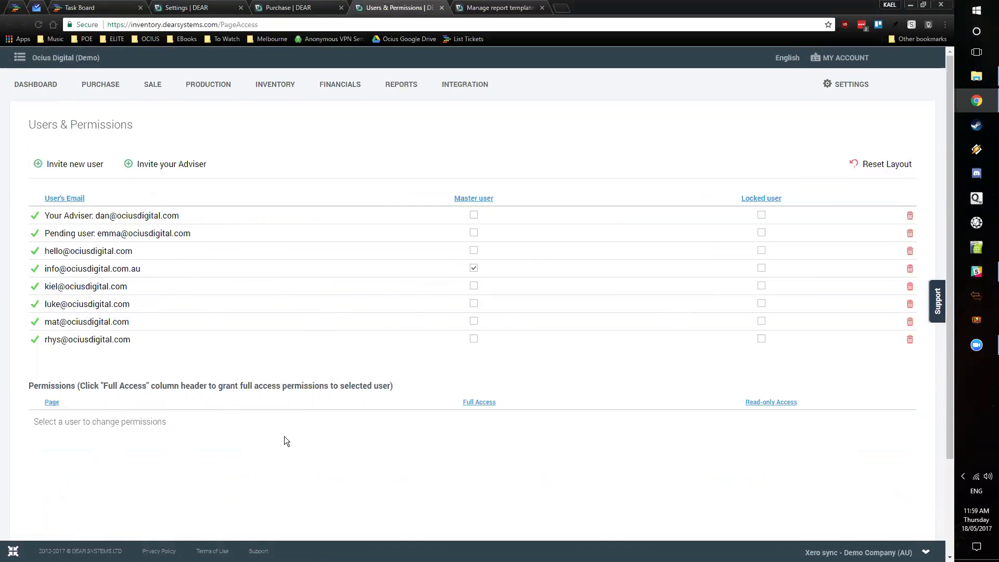
click(85, 288)
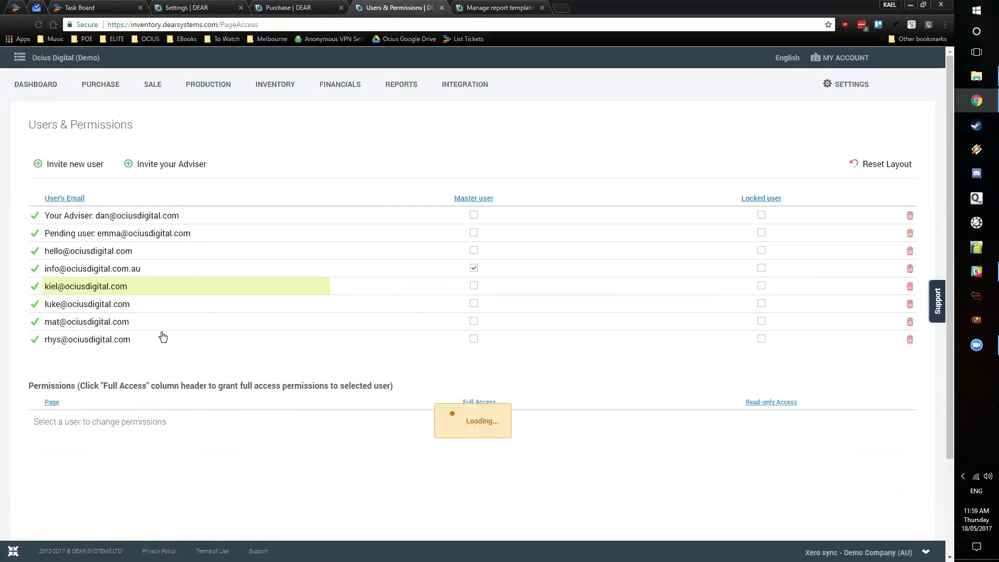
scroll(265, 369, down, 3)
scroll(348, 357, down, 2)
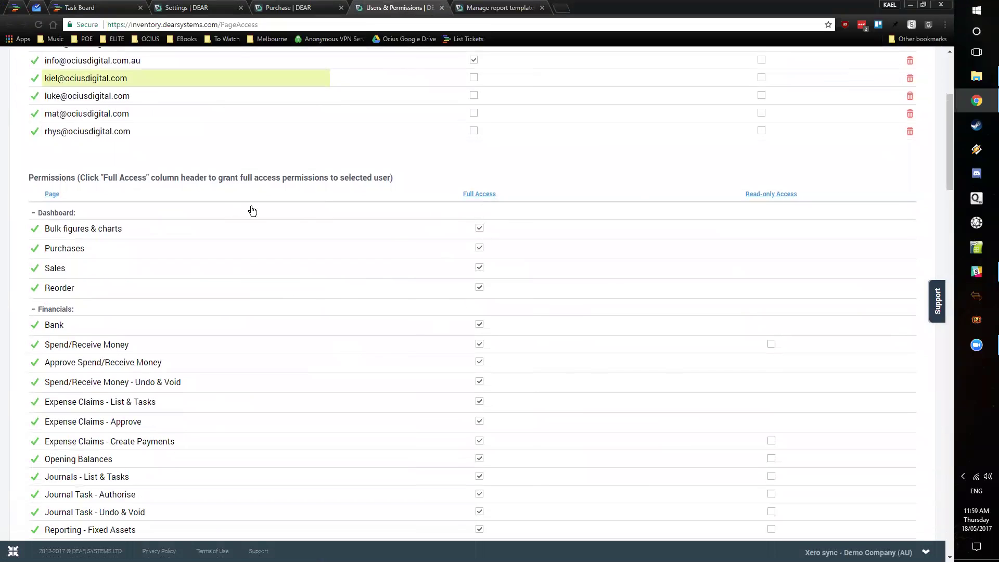
scroll(462, 270, down, 1)
scroll(462, 269, down, 3)
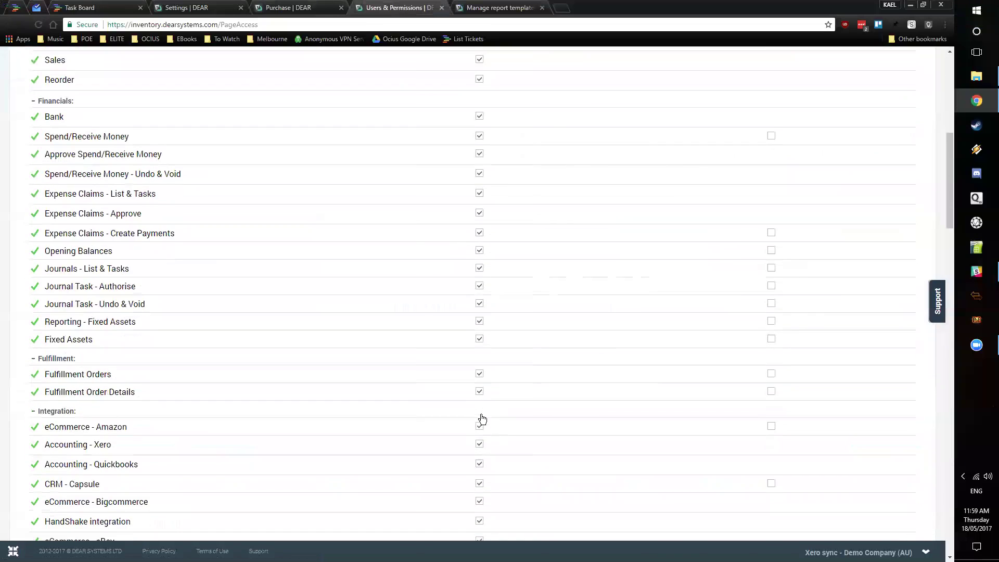
scroll(480, 417, up, 8)
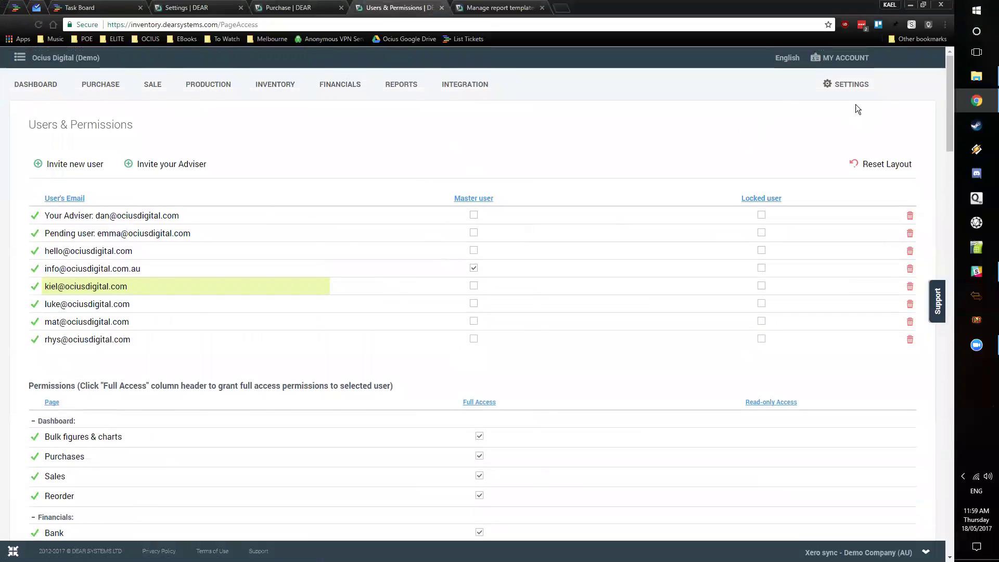
Step: Open the Document & e-Mail templates page and look through the Purchase and Sale templates
click(846, 96)
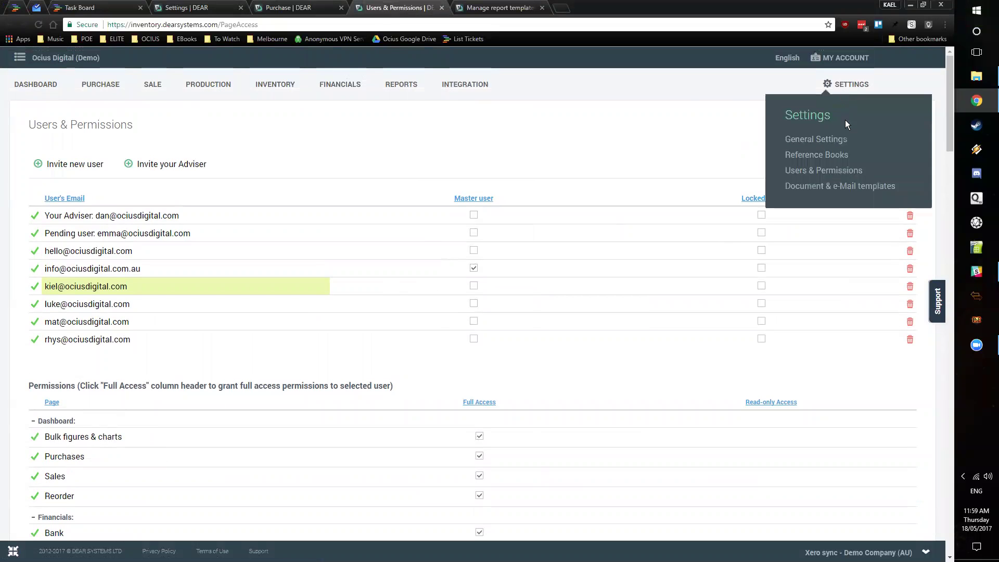
click(843, 186)
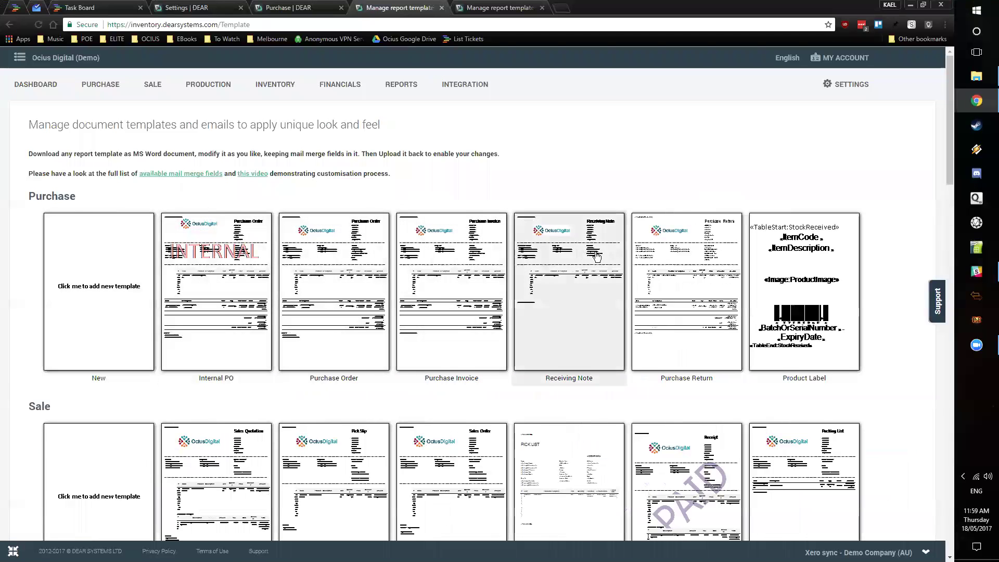
scroll(879, 274, down, 2)
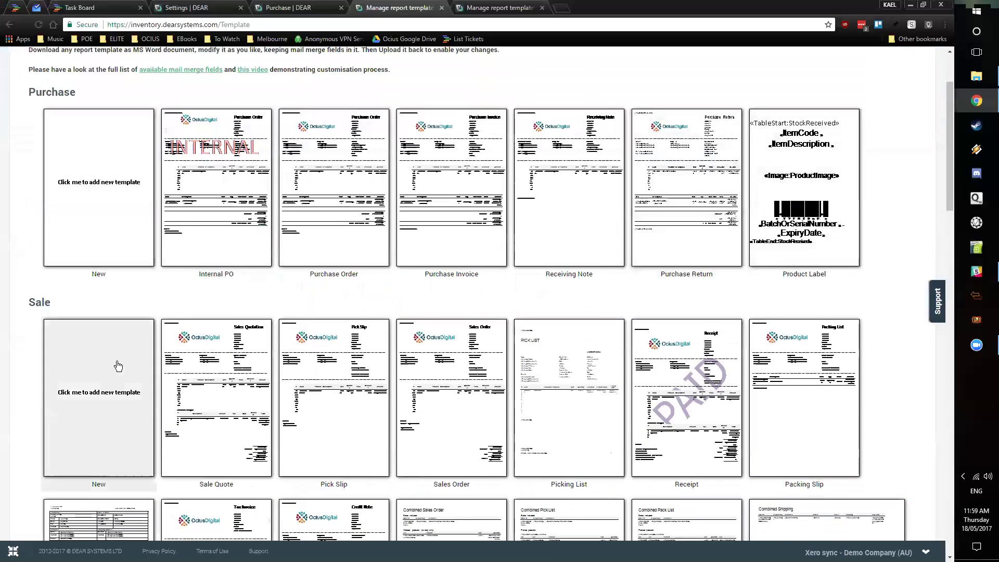
scroll(138, 250, down, 2)
scroll(137, 250, down, 2)
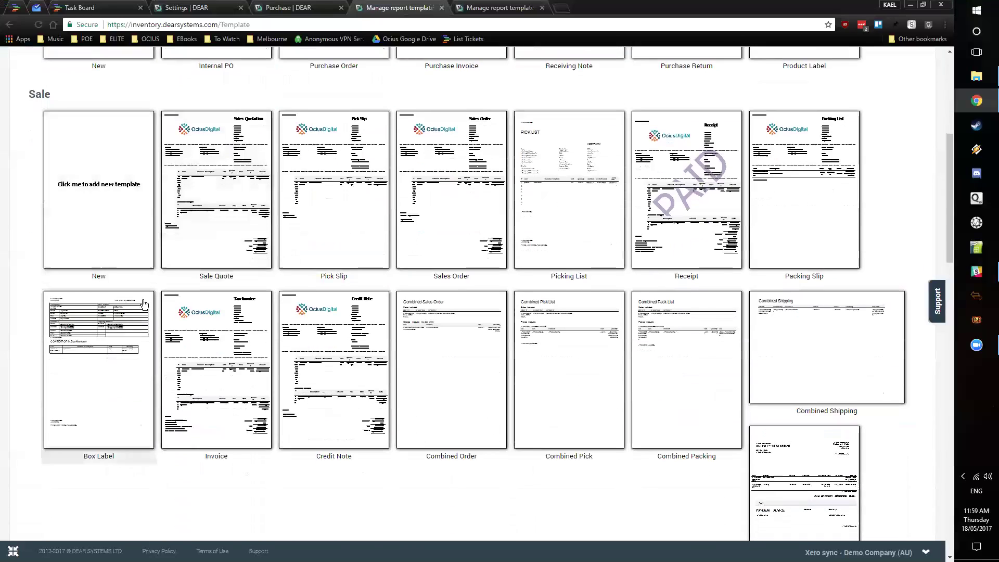
scroll(410, 368, up, 2)
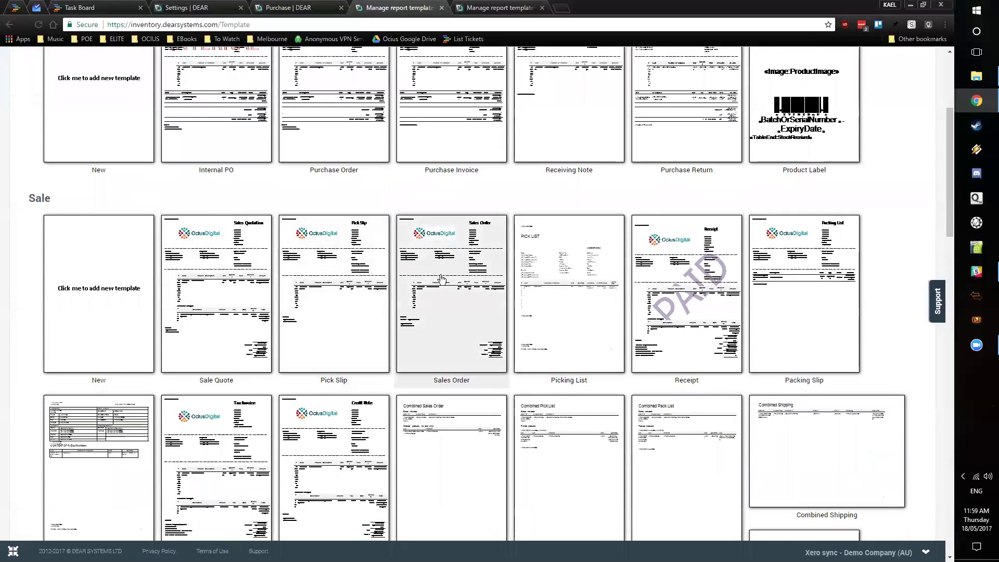
scroll(333, 248, up, 4)
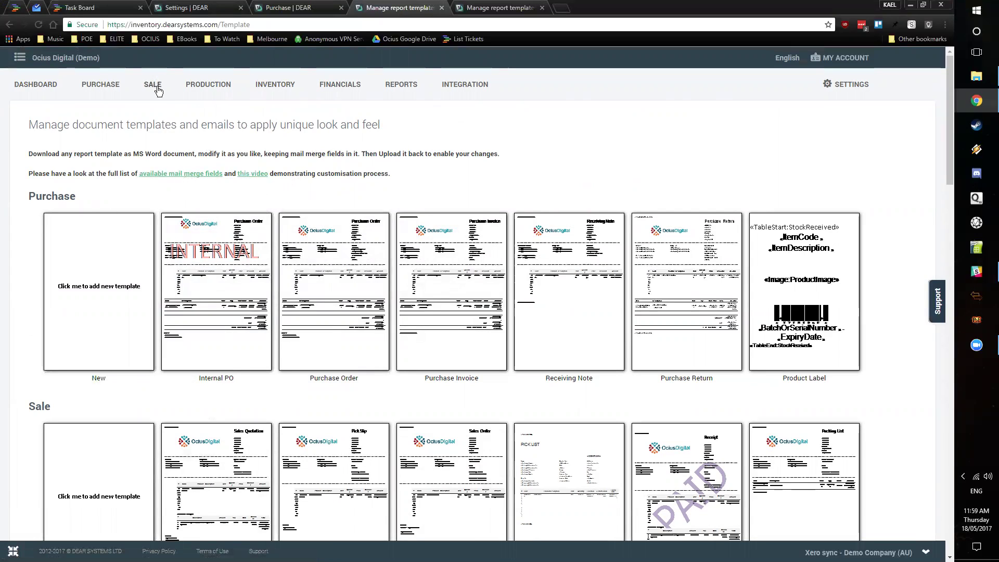
Step: Start a new purchase for supplier ABC Alcohol with Invoice First as the input method
mouse_move(107, 88)
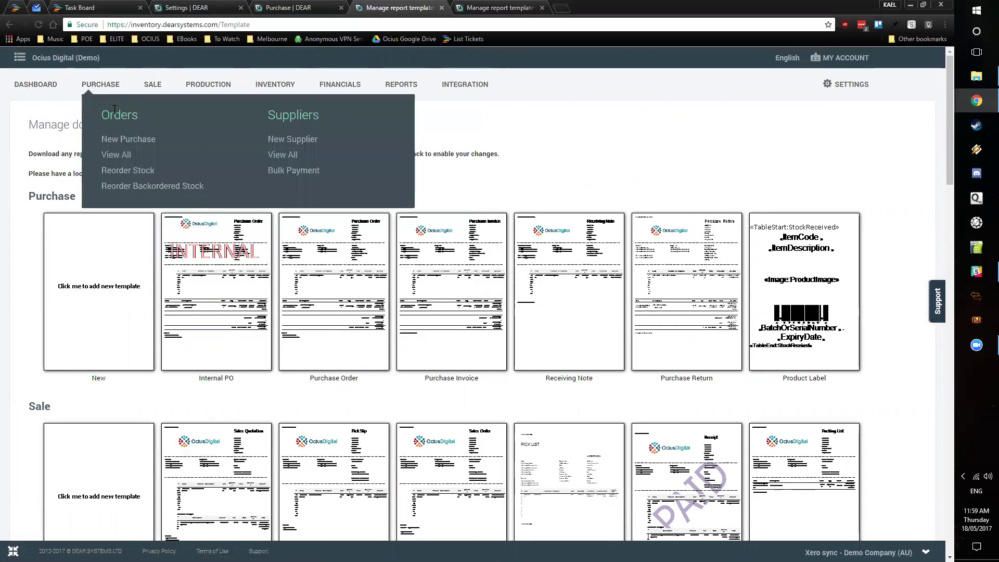
click(124, 146)
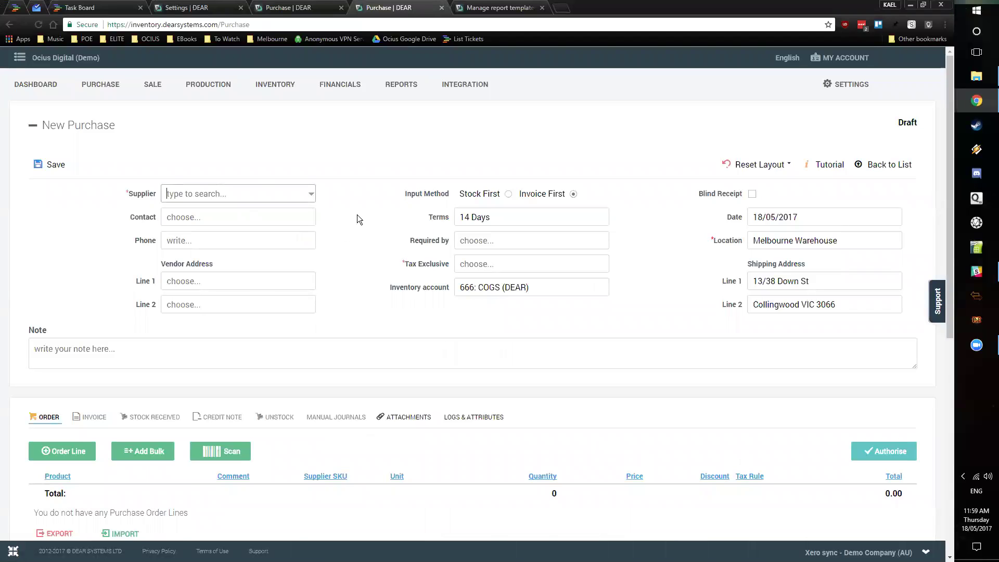
click(263, 196)
click(311, 193)
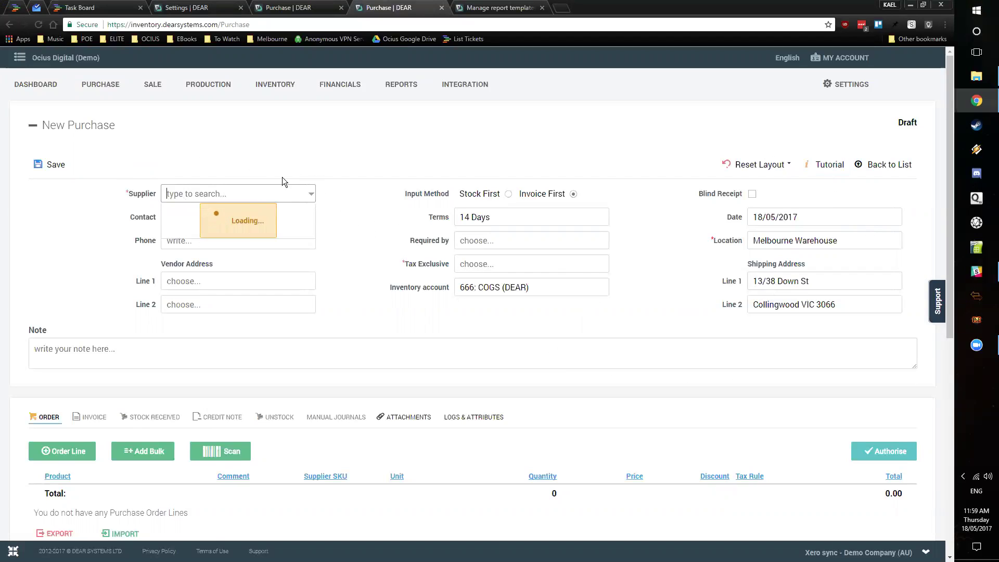
click(101, 261)
text(abc)
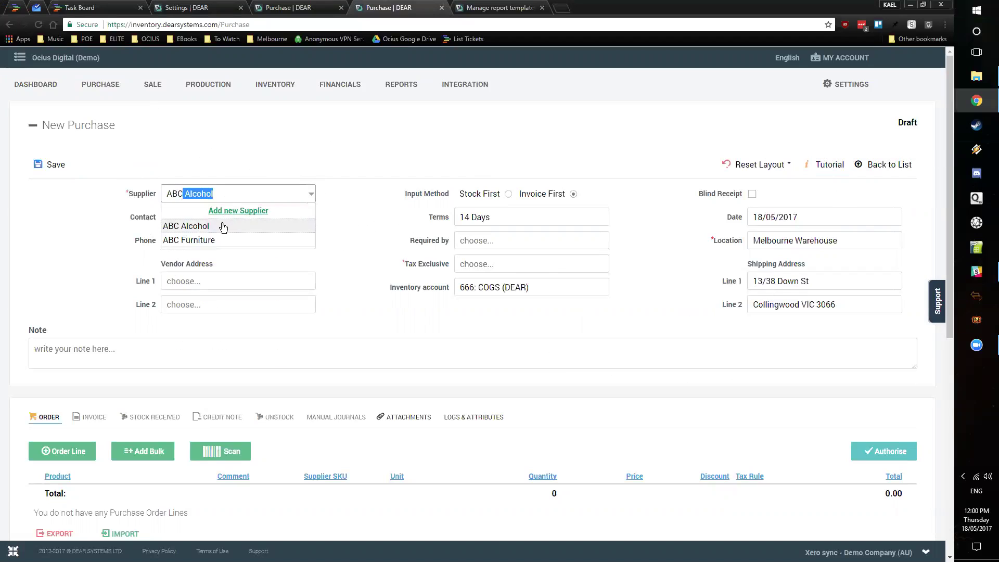
click(223, 225)
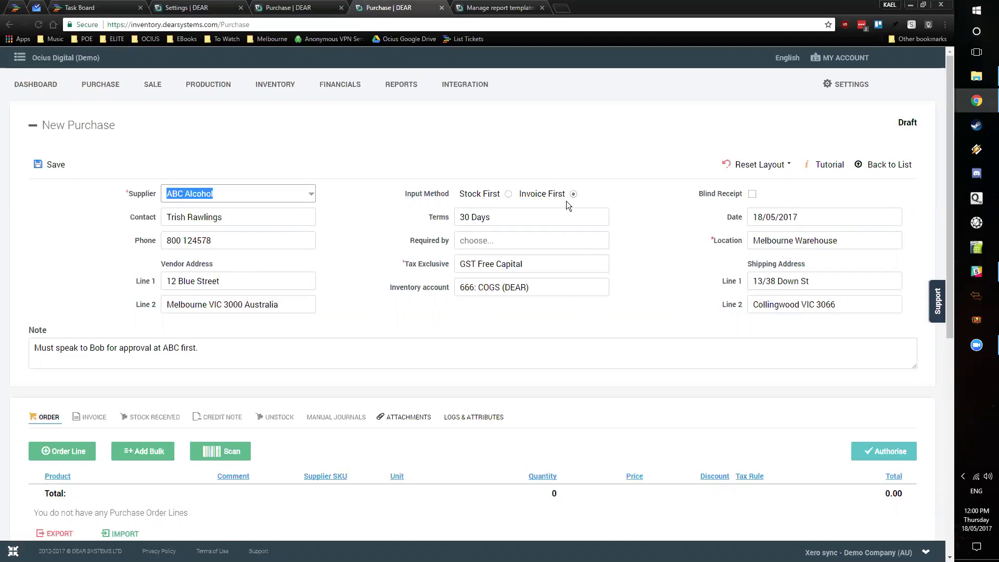
click(481, 196)
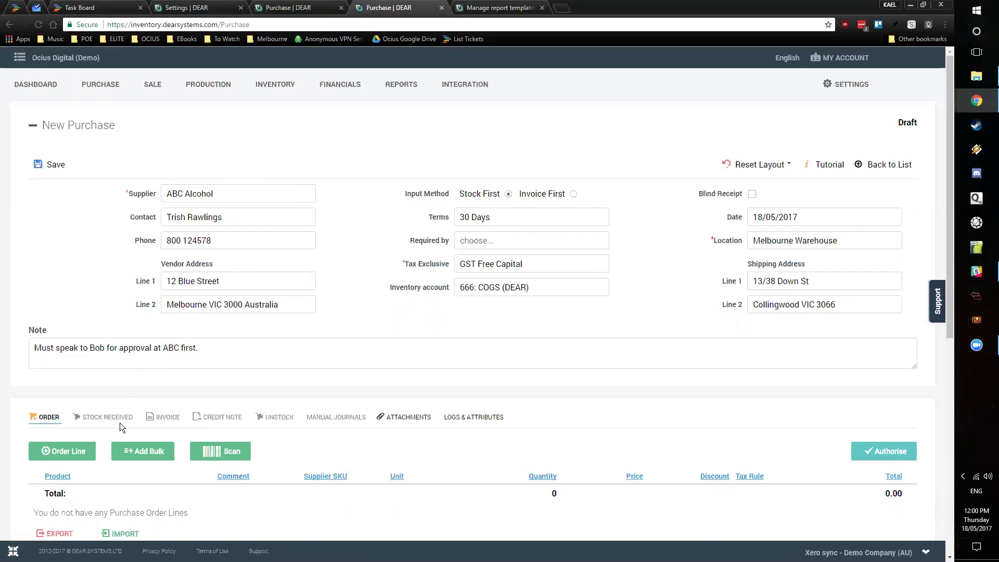
click(573, 193)
Step: Add an order line for NewProduct: New Product with a quantity of 3
scroll(457, 211, down, 3)
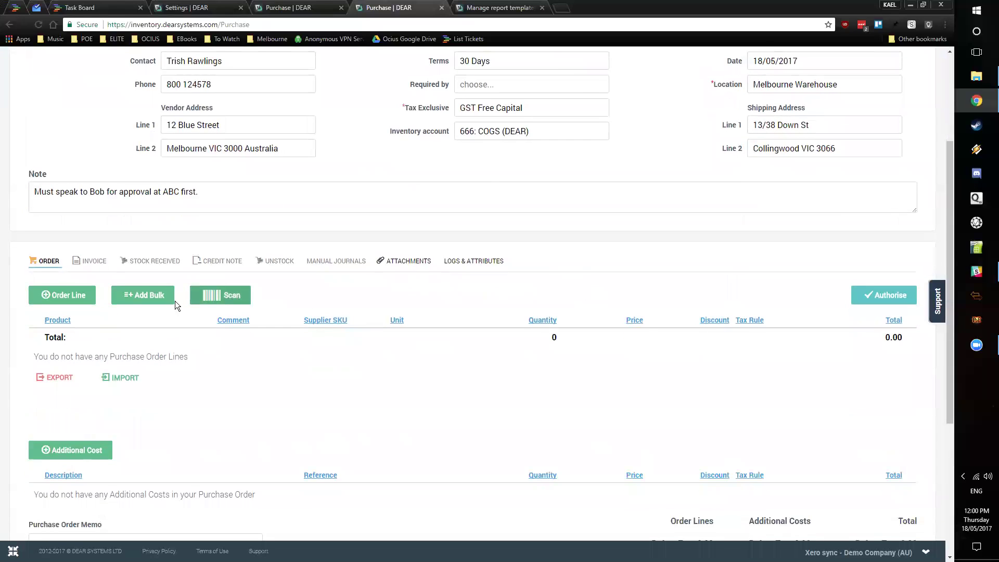
click(73, 300)
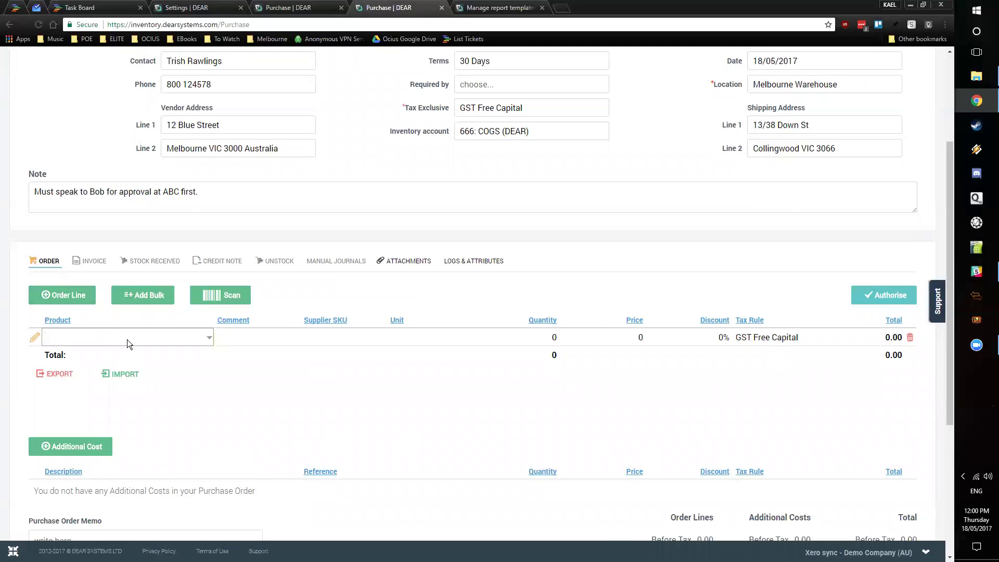
text(new)
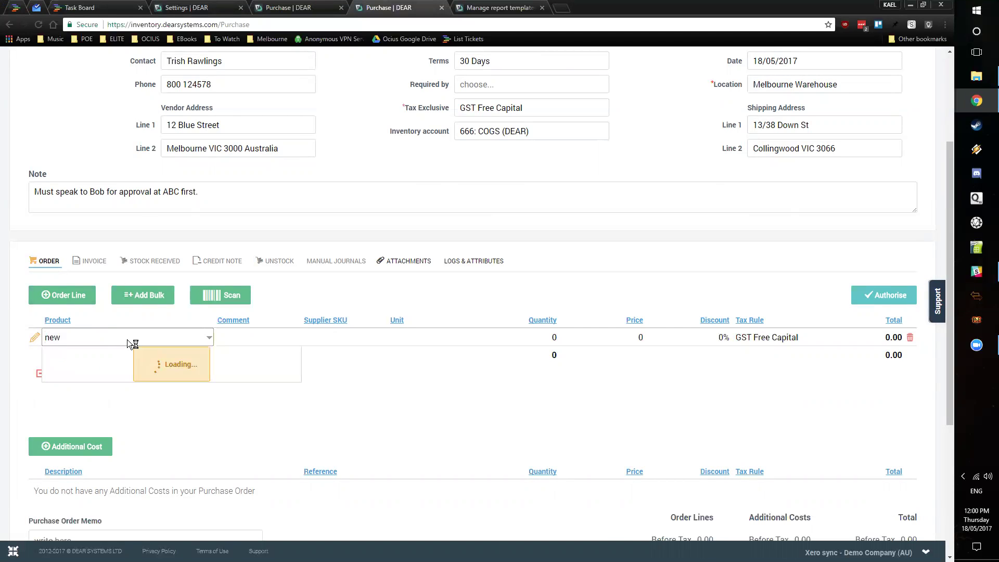
click(127, 369)
click(539, 341)
text(3)
key(Return)
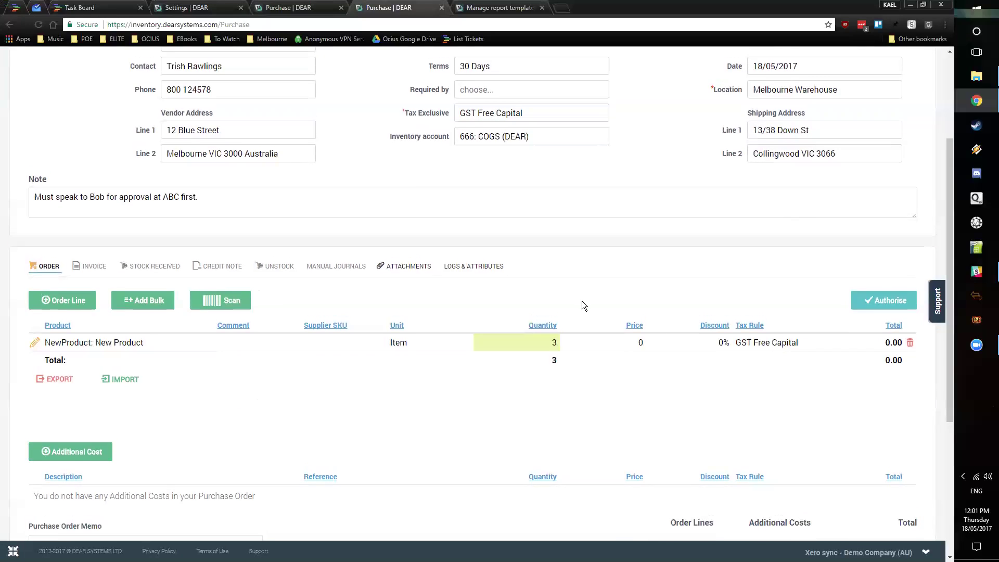
Step: Set the price of the New Product order line to 2.99
scroll(582, 302, up, 1)
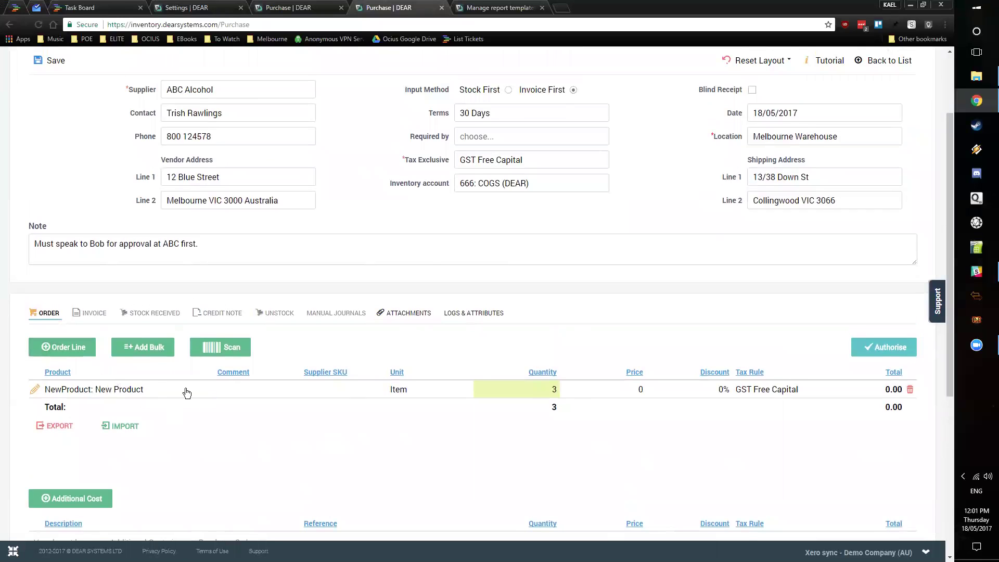
scroll(375, 390, down, 1)
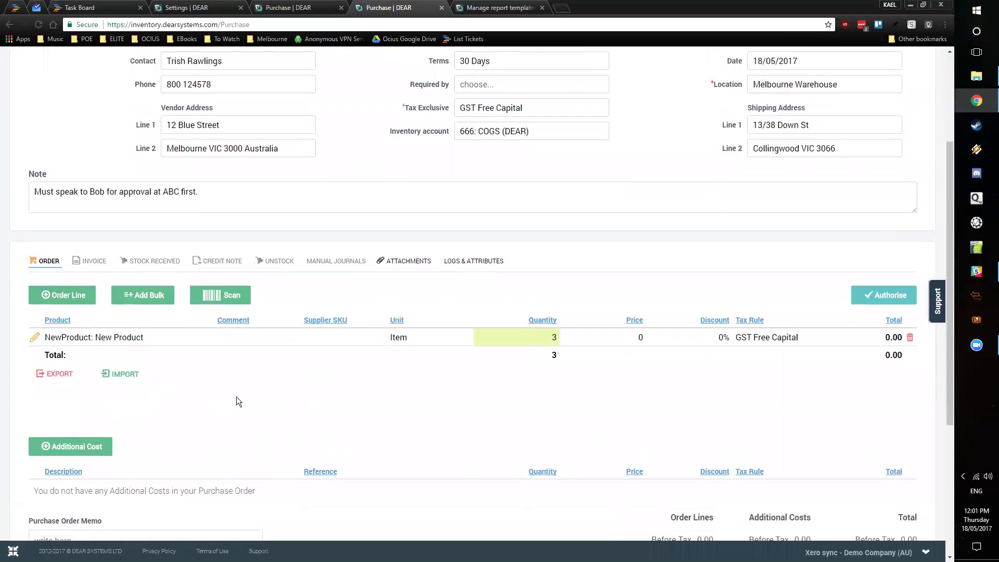
click(625, 337)
text(2.99)
click(613, 357)
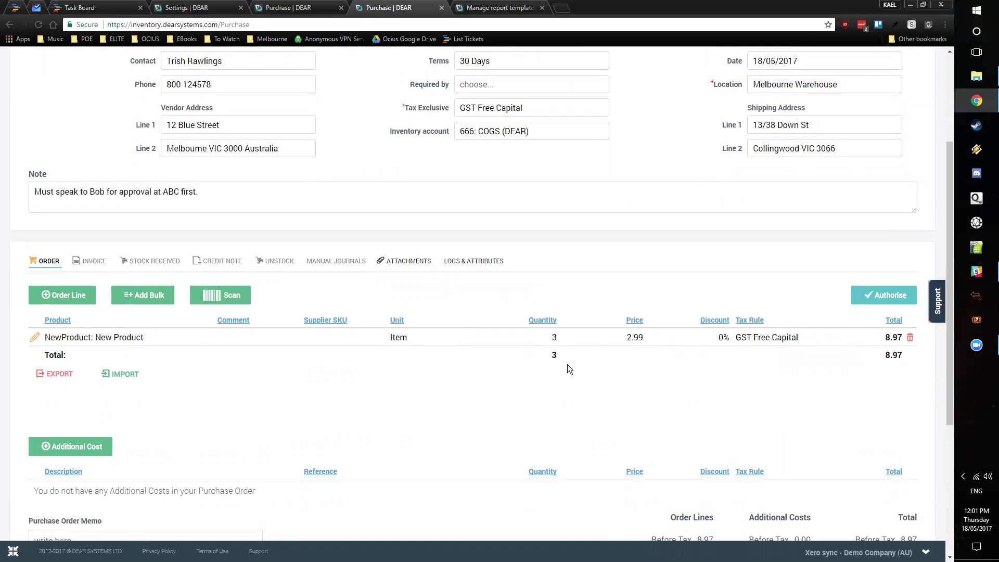
Step: Review the purchase's order lines, additional costs and totals, and authorise the order
scroll(758, 352, up, 2)
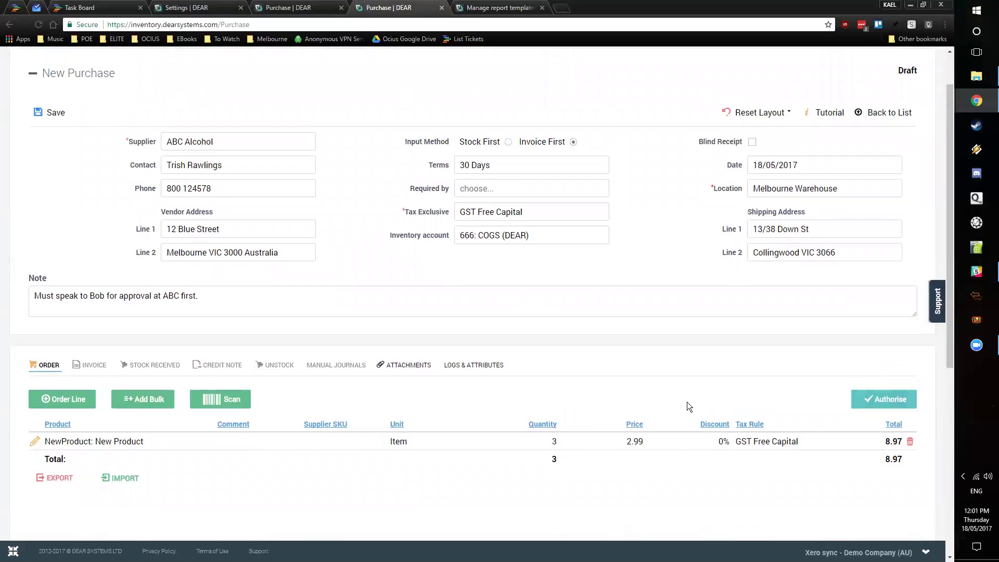
scroll(687, 402, down, 3)
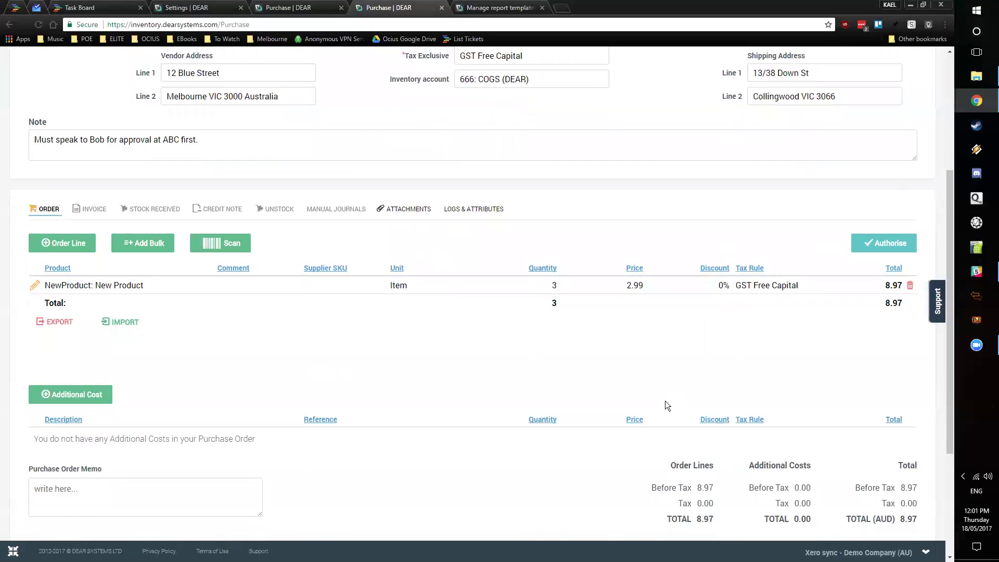
scroll(665, 406, down, 1)
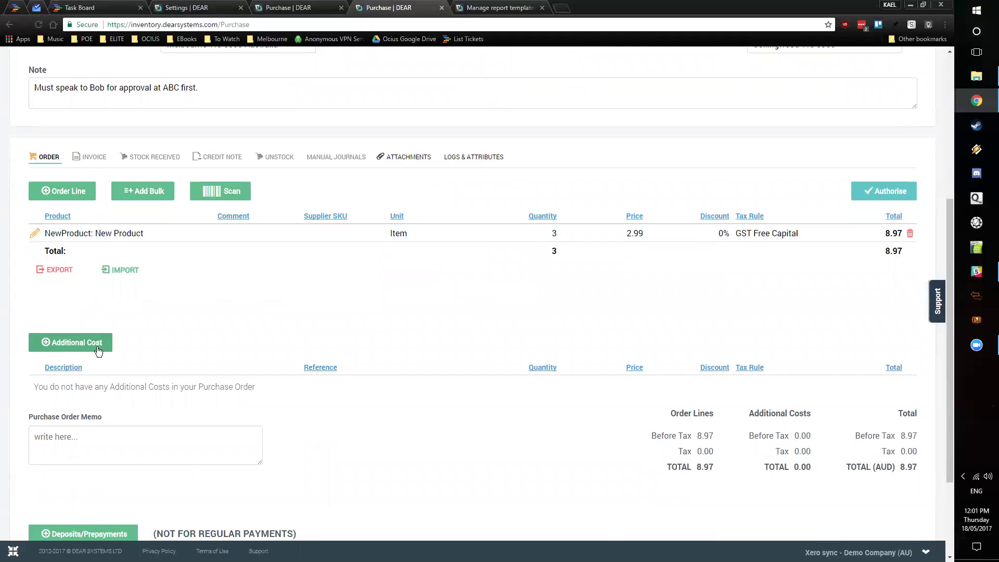
scroll(206, 326, up, 2)
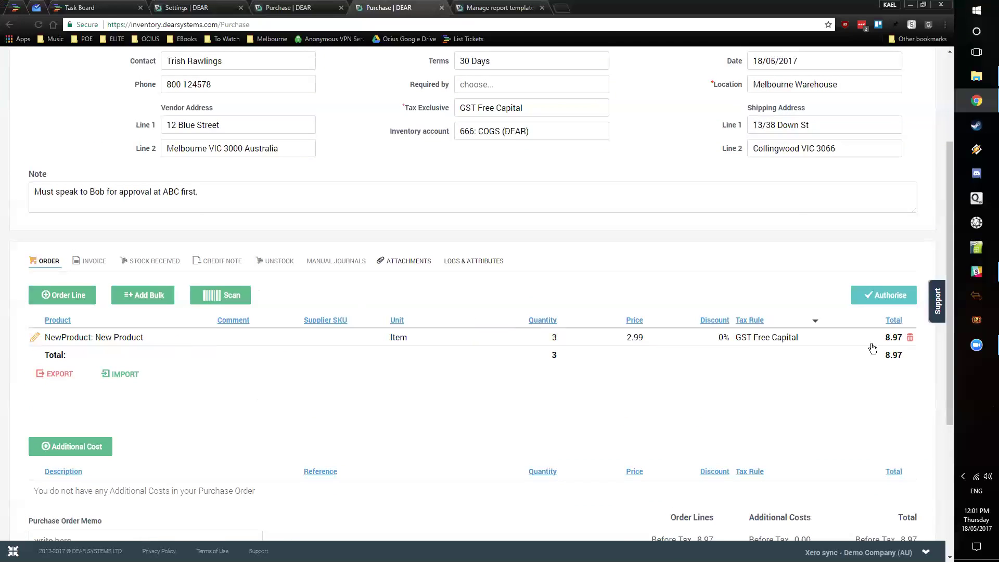
click(887, 305)
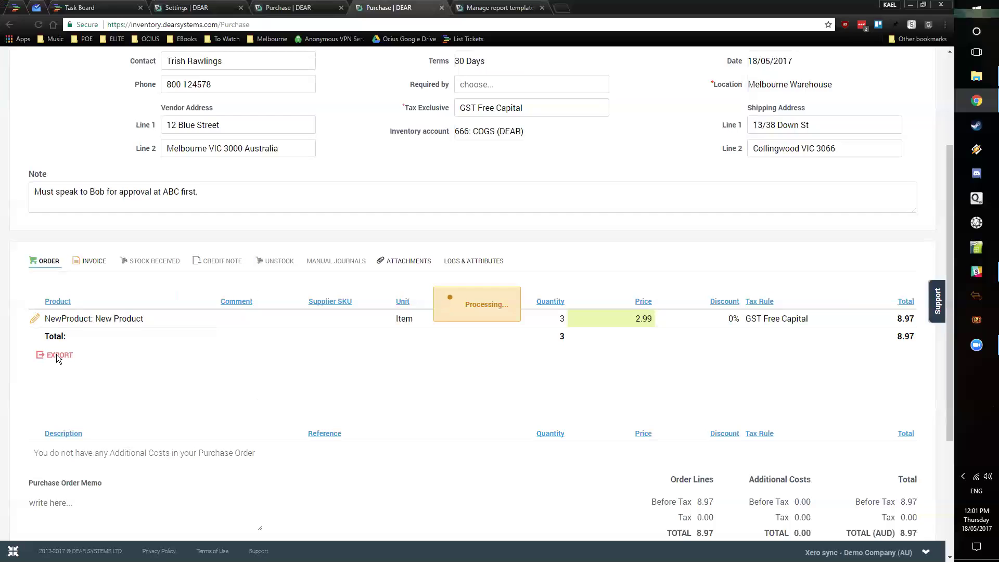
Step: Open the purchase's invoice section and copy the order lines into the invoice
click(89, 262)
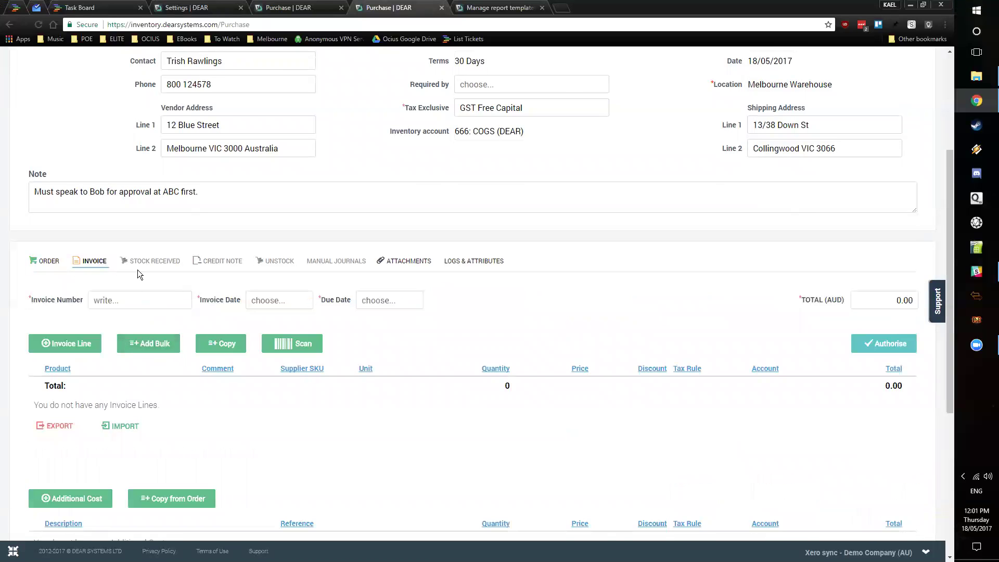
click(48, 261)
click(91, 261)
click(66, 344)
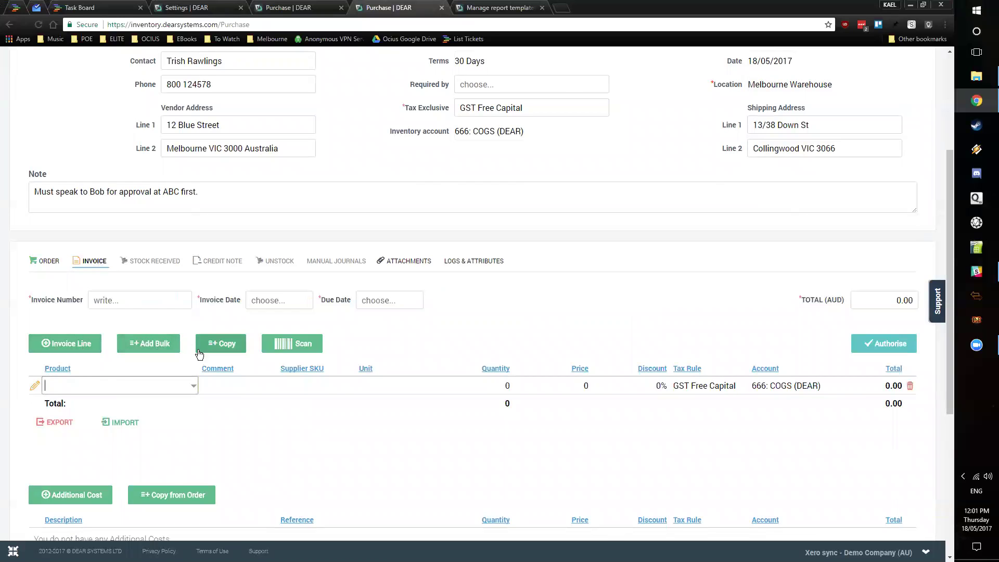
click(229, 344)
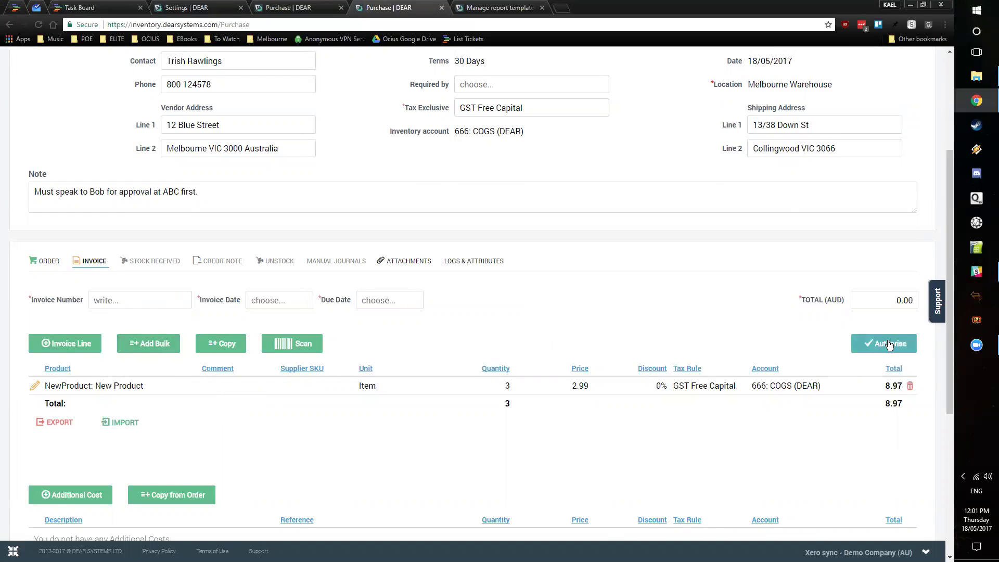
Step: Check the required invoice fields, enter an invoice number and set the invoice date to 18/05/2017
scroll(455, 428, up, 1)
scroll(458, 419, down, 1)
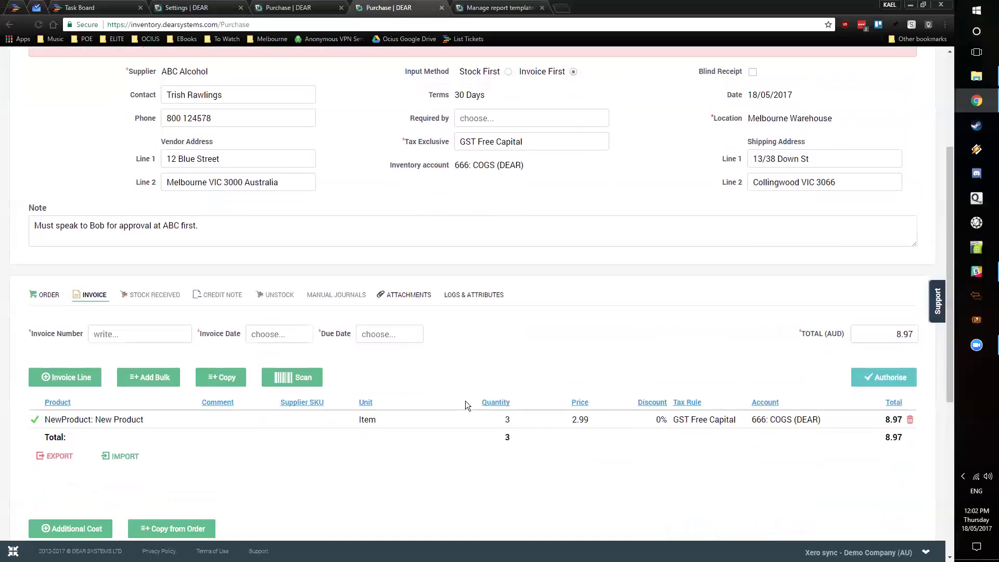
scroll(465, 400, up, 3)
scroll(310, 222, down, 3)
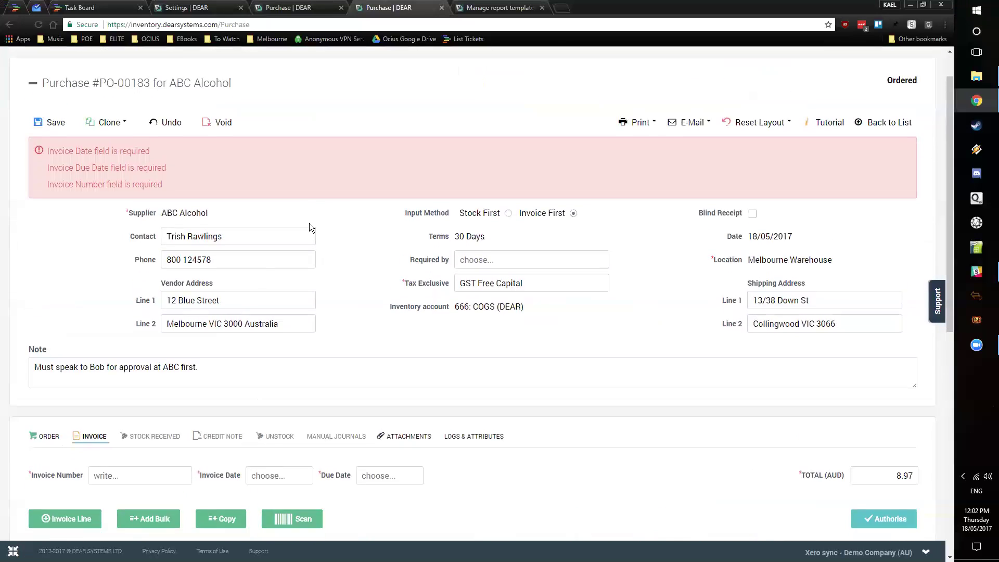
click(137, 333)
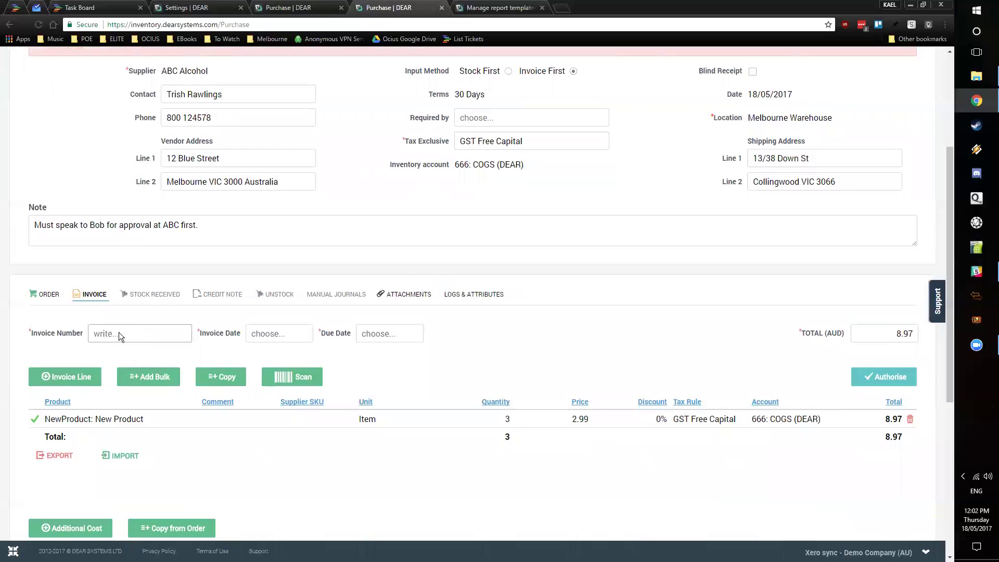
key(ctrl+v)
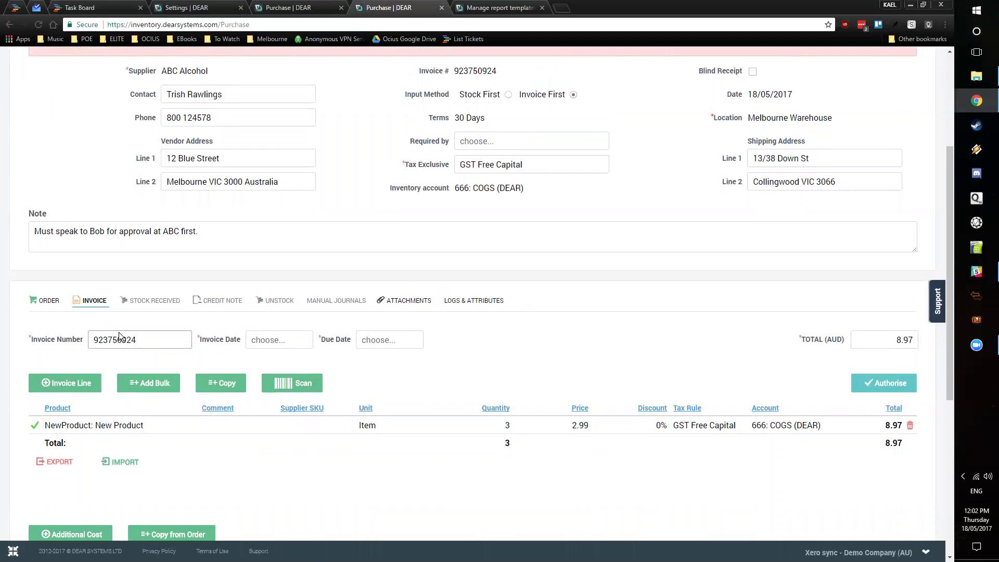
click(286, 339)
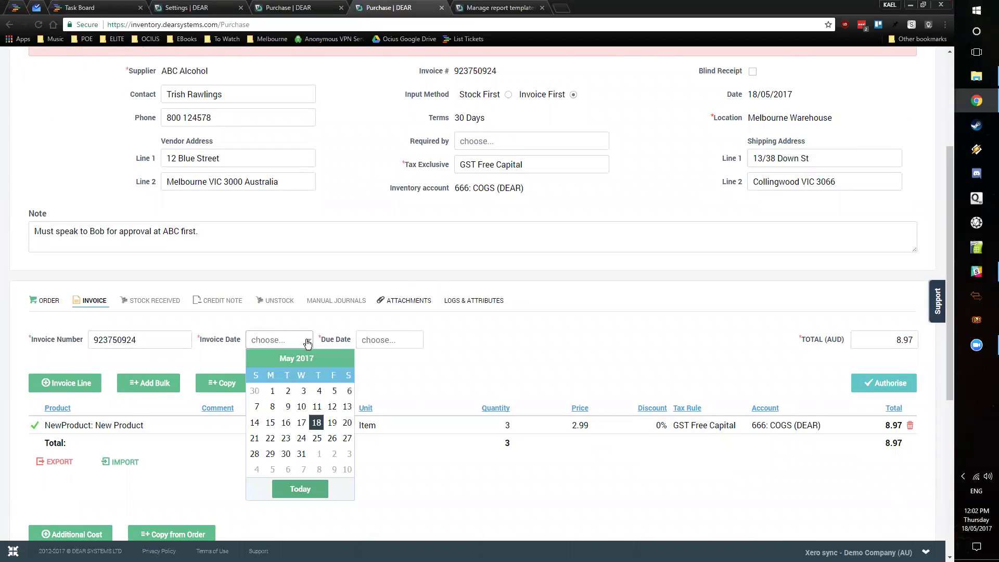
click(316, 423)
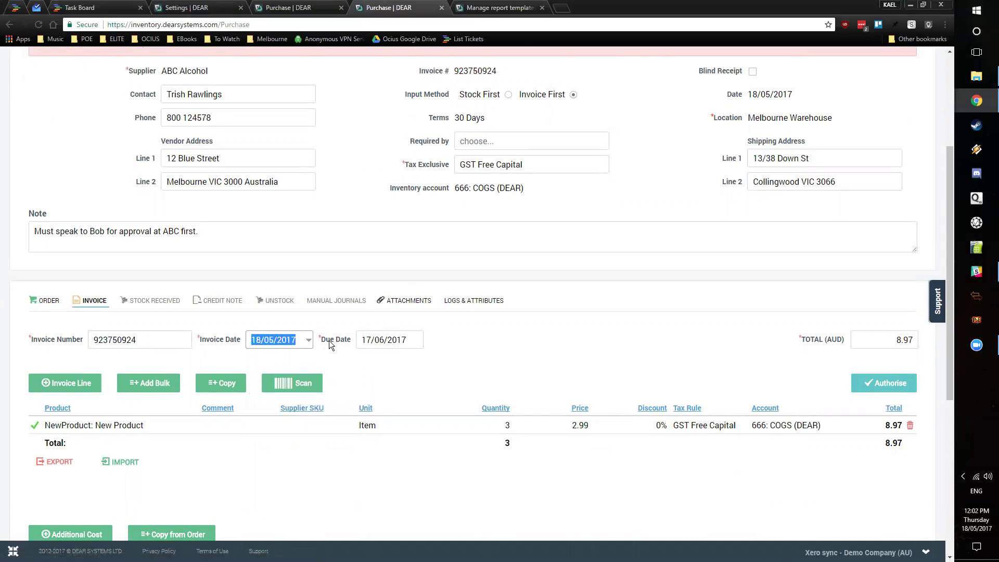
Step: Check the purchase's payment terms and authorise the invoice
drag(456, 118, 484, 121)
click(459, 152)
click(872, 376)
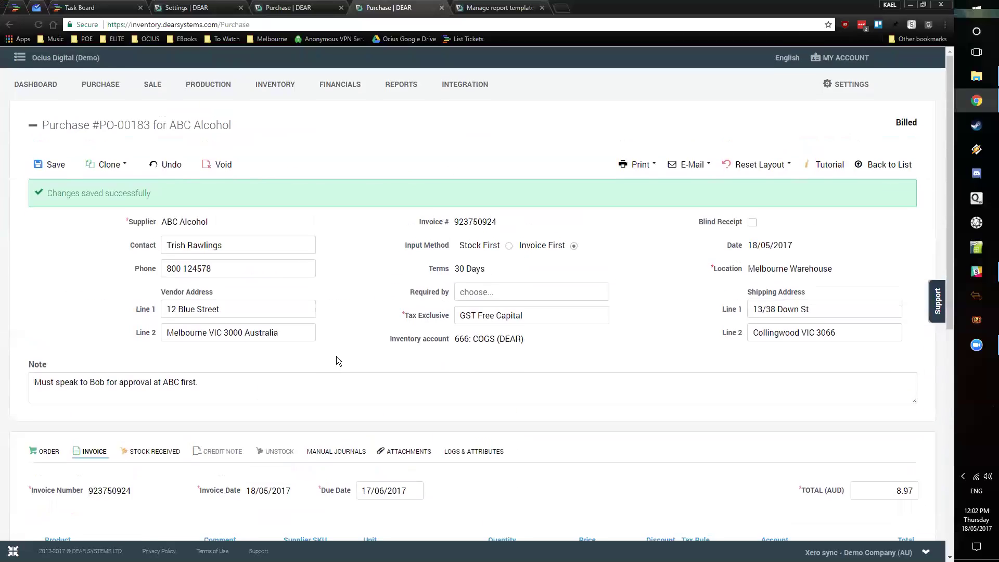
Step: Copy the invoice lines into the purchase's Stock Received section and authorise the receipt
scroll(240, 364, down, 3)
click(155, 295)
scroll(244, 370, down, 1)
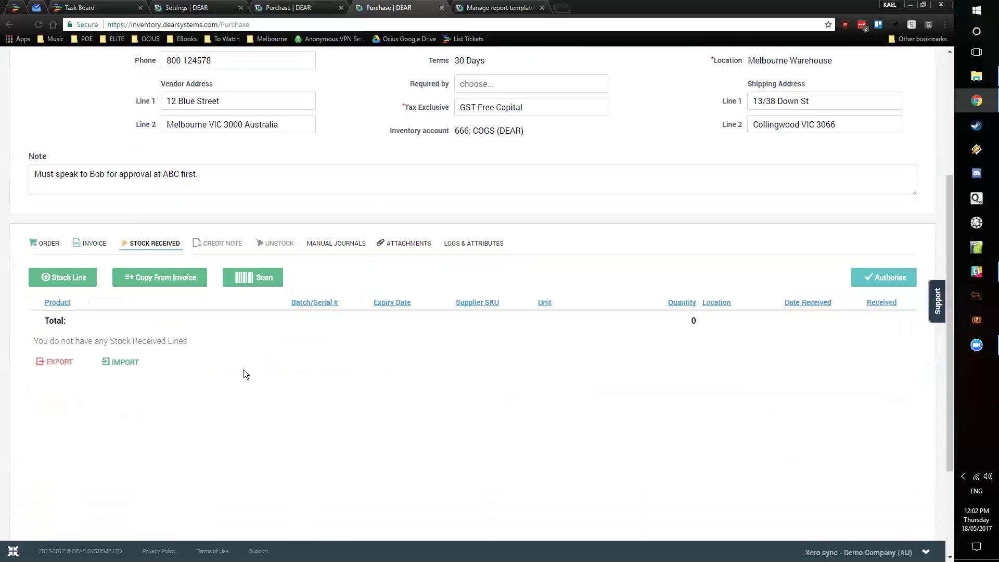
click(160, 278)
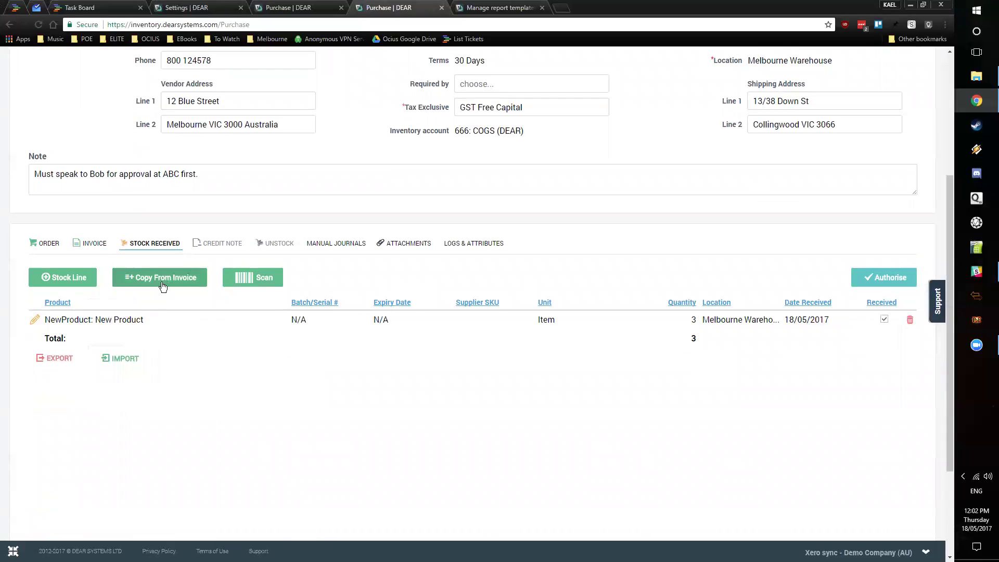
click(875, 279)
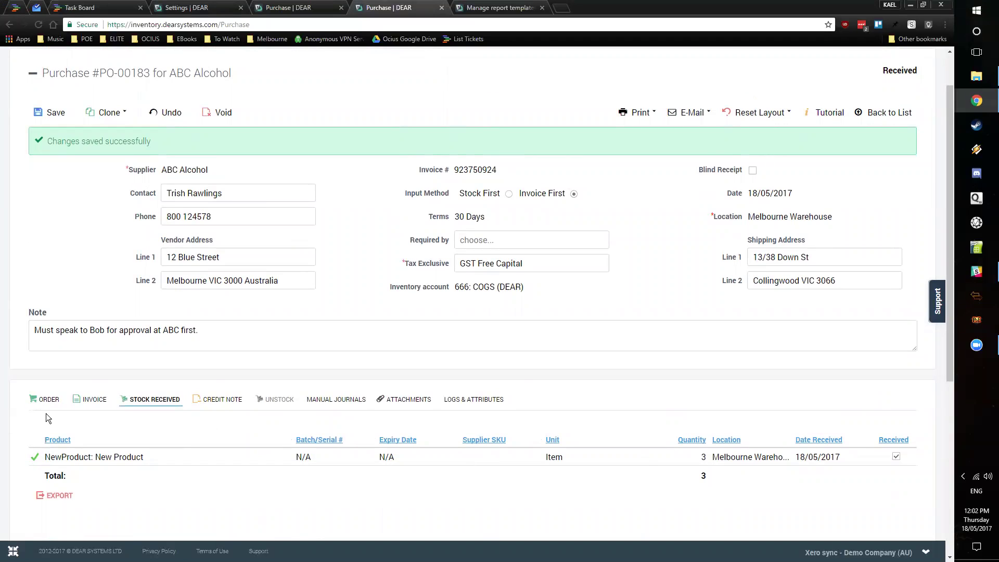
Step: Review the Order, Invoice, Stock Received and Credit Note sections of the completed purchase
click(48, 400)
click(93, 399)
click(156, 400)
click(220, 399)
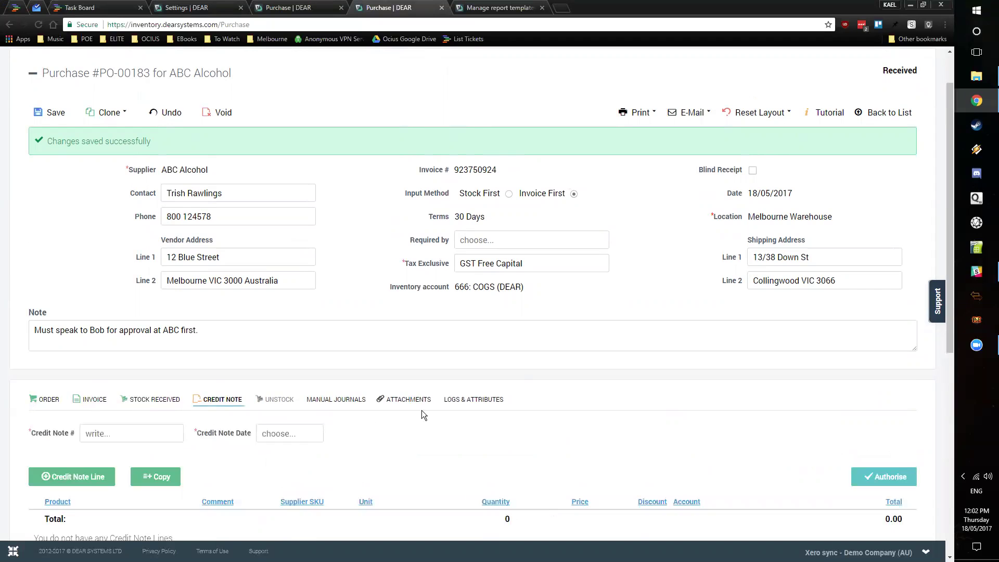
scroll(351, 337, up, 1)
scroll(350, 334, down, 1)
scroll(350, 334, up, 1)
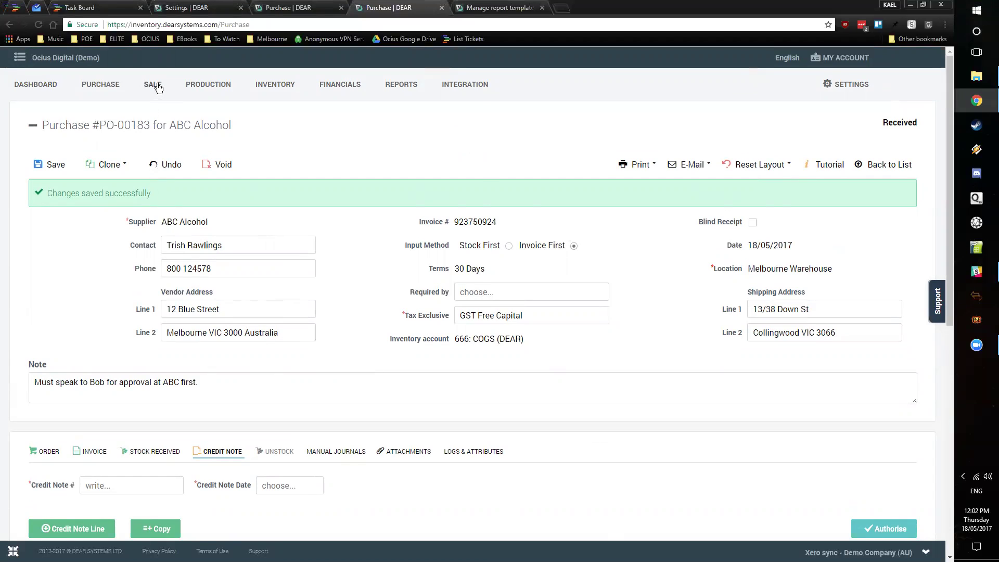
Step: Create a new sale and choose ABC Online (ABC Mail Order Centre) as its customer
mouse_move(152, 85)
click(198, 142)
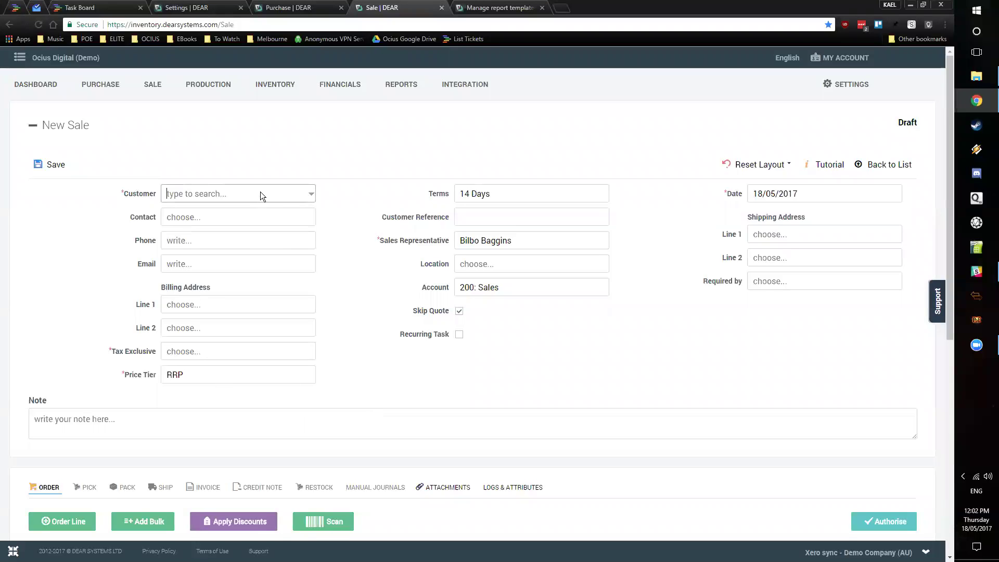
text(trish)
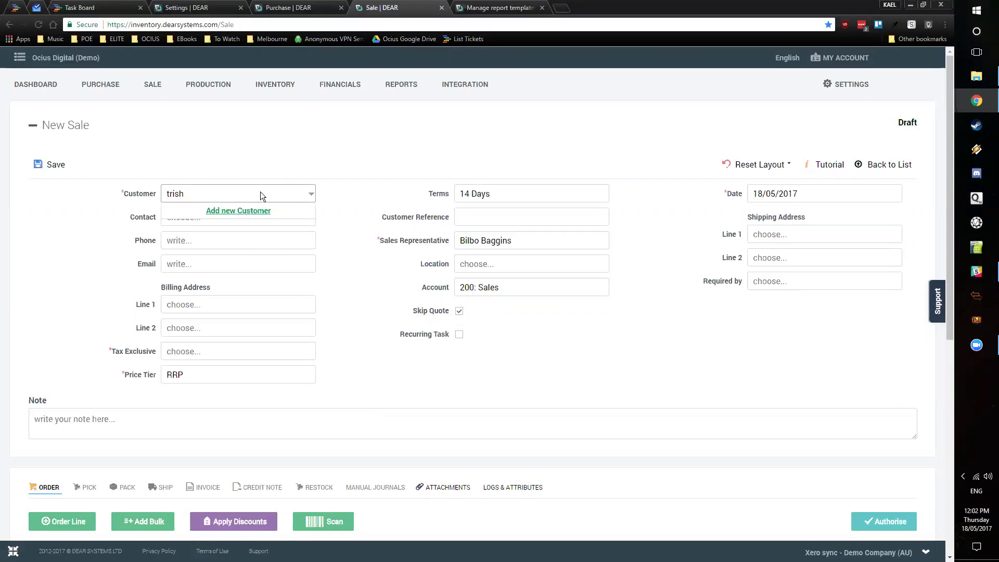
double_click(271, 190)
key(BackSpace)
text(kie)
key(BackSpace)
key(BackSpace)
key(BackSpace)
click(237, 221)
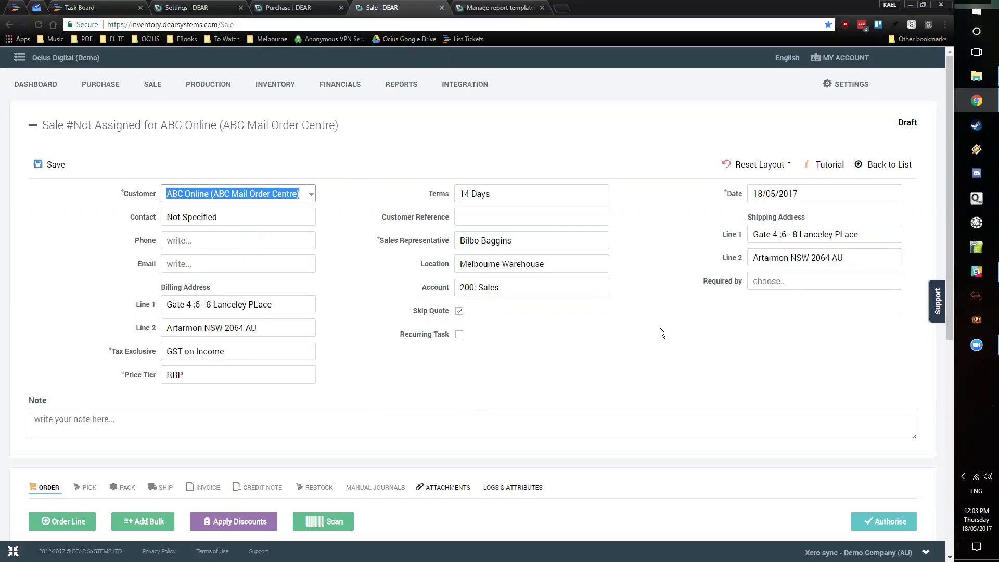
Step: Check the payment terms options available for the new sale
click(525, 198)
click(607, 196)
click(544, 171)
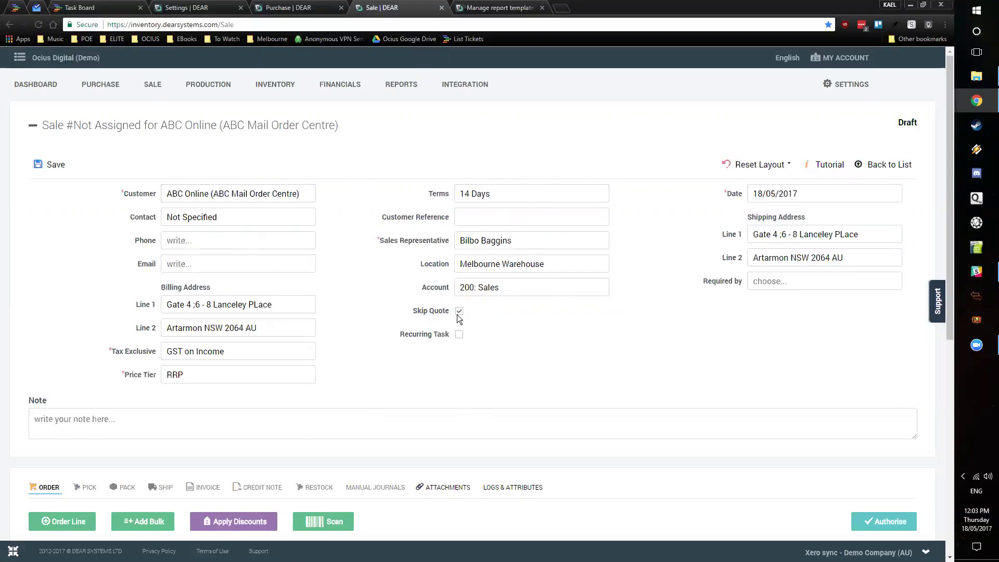
Step: Turn off Skip Quote to view the sale's Quote section, and turn the option back on
scroll(521, 312, down, 1)
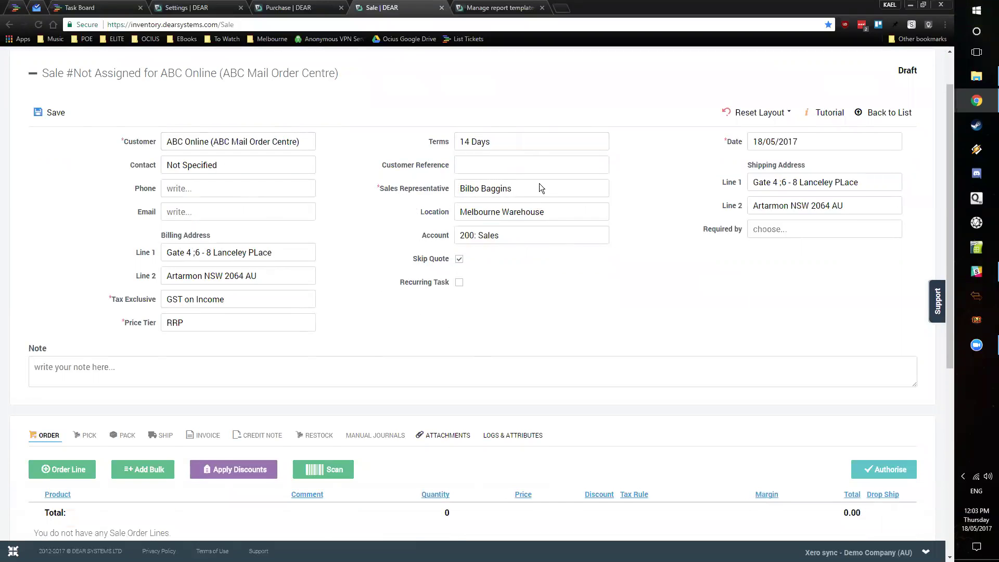
scroll(557, 261, down, 1)
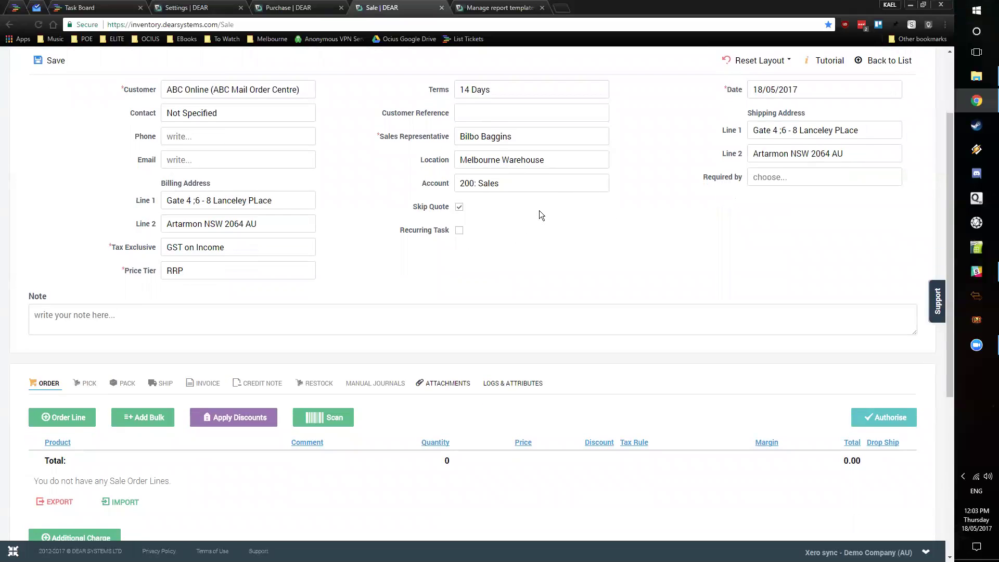
scroll(539, 213, up, 1)
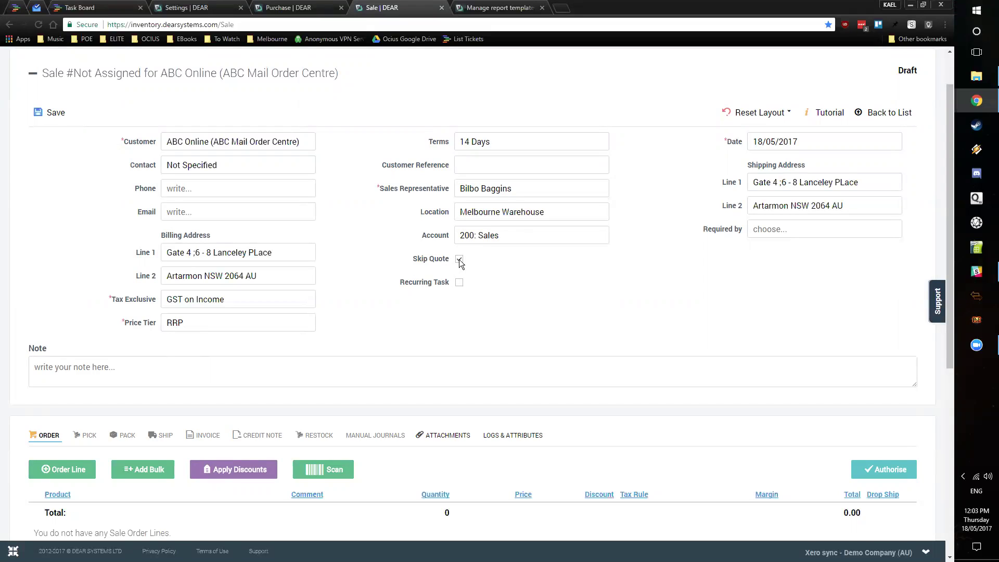
click(459, 259)
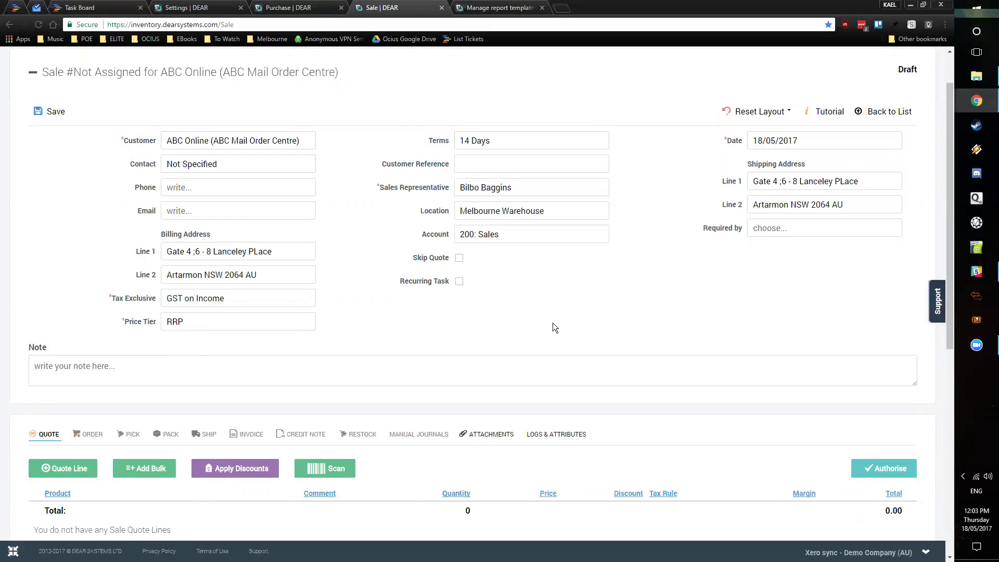
scroll(553, 323, down, 3)
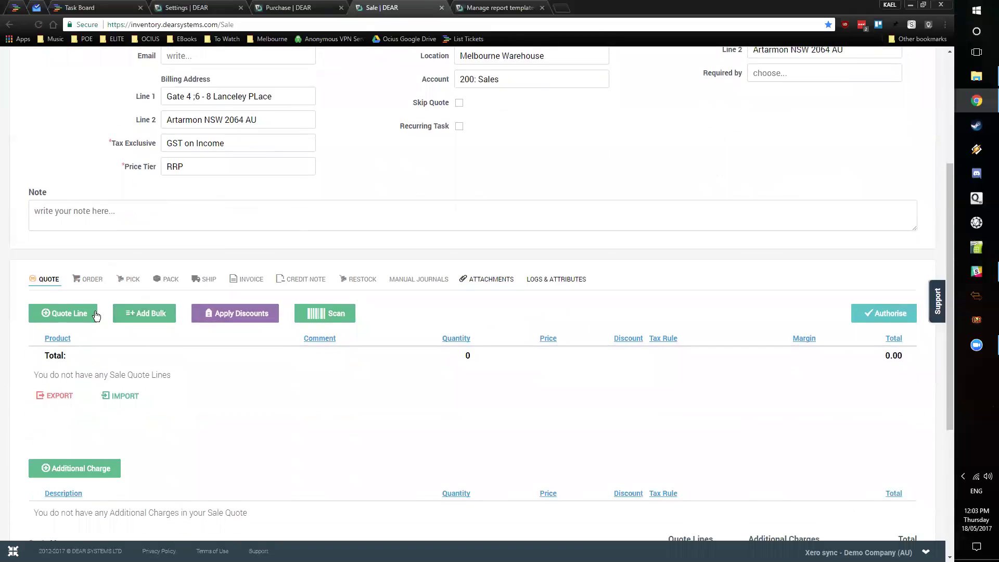
scroll(524, 293, up, 2)
click(460, 207)
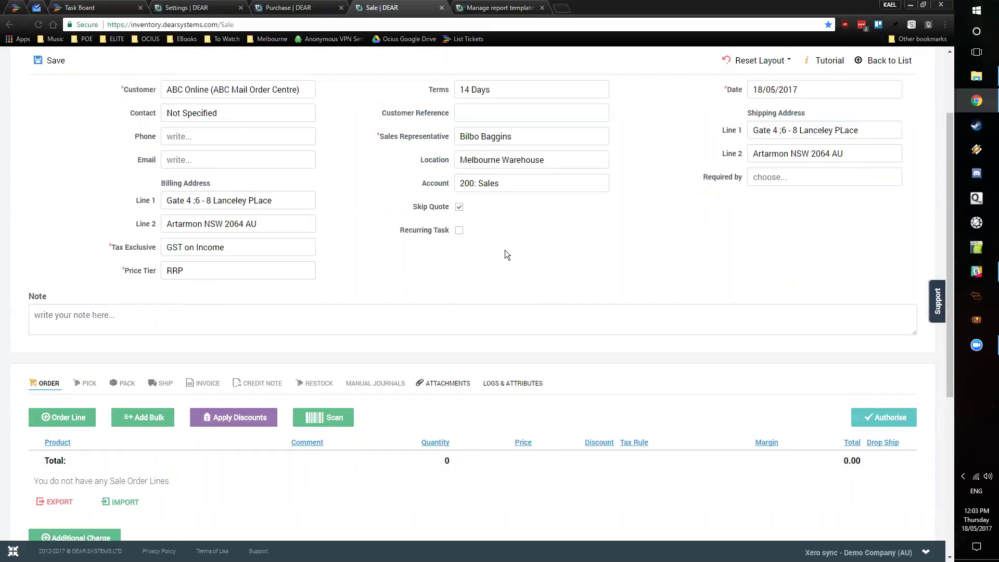
Step: Add an order line to the sale for the product NewProduct: New Product
scroll(503, 282, down, 2)
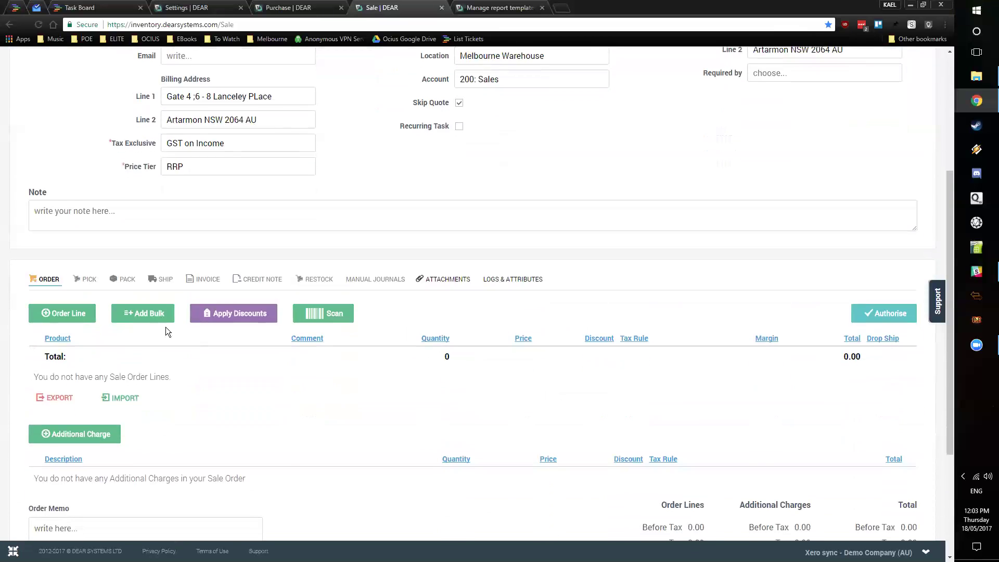
click(72, 322)
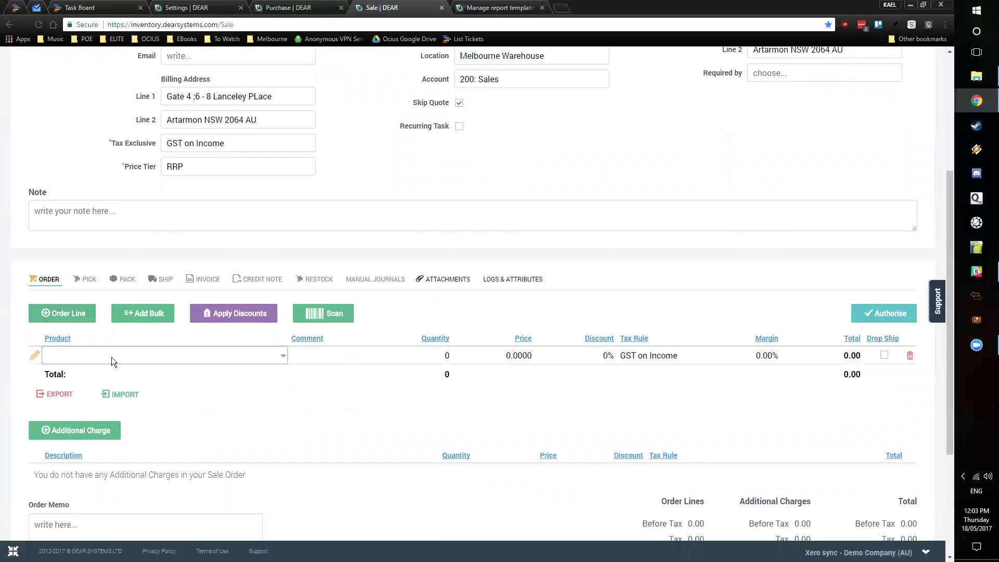
text(new produ)
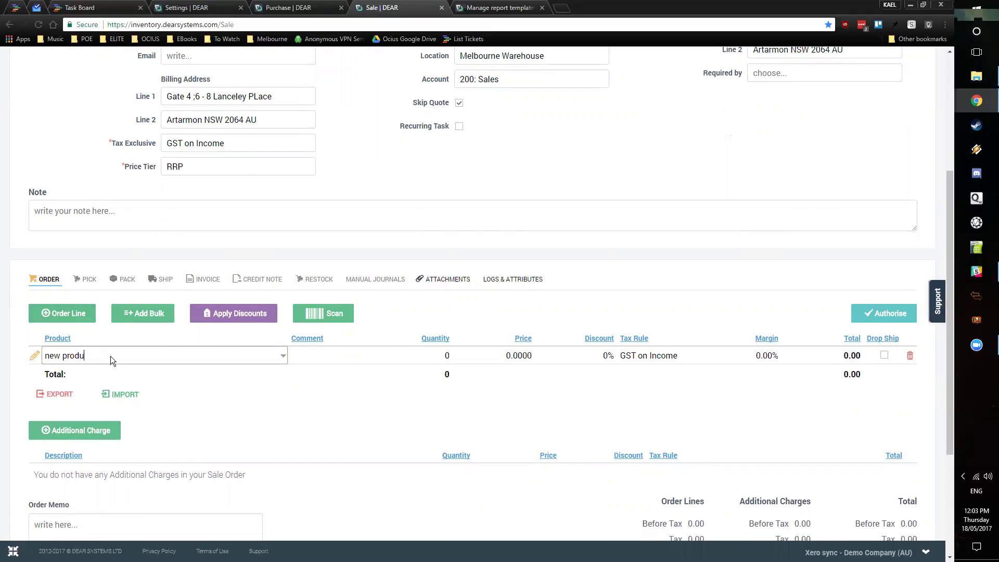
click(139, 401)
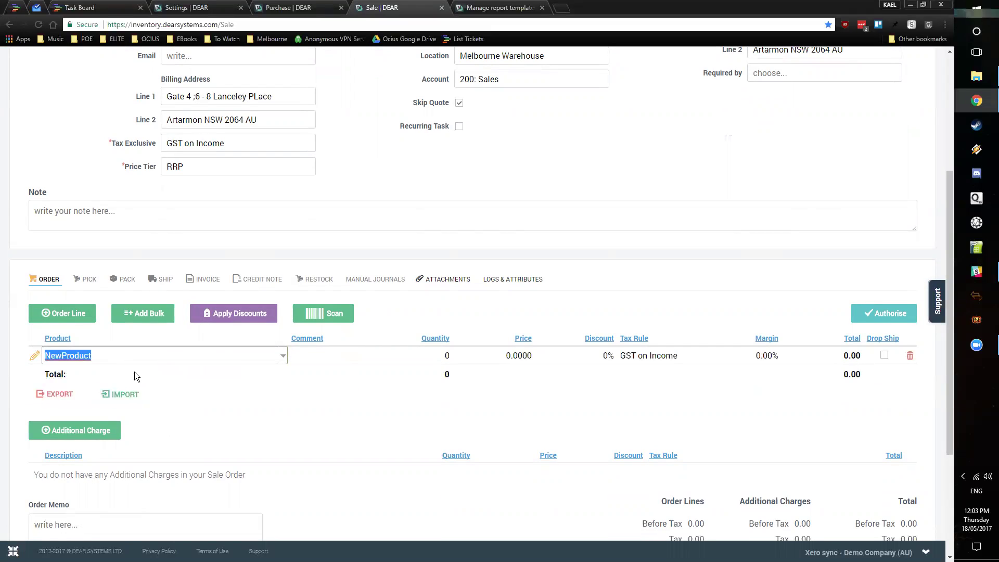
key(BackSpace)
key(BackSpace)
key(BackSpace)
key(BackSpace)
key(BackSpace)
key(BackSpace)
key(BackSpace)
key(BackSpace)
key(BackSpace)
key(BackSpace)
text(new)
click(114, 399)
Step: Set the order line's quantity to 1 and authorise the sale order
click(444, 406)
click(448, 359)
text(1)
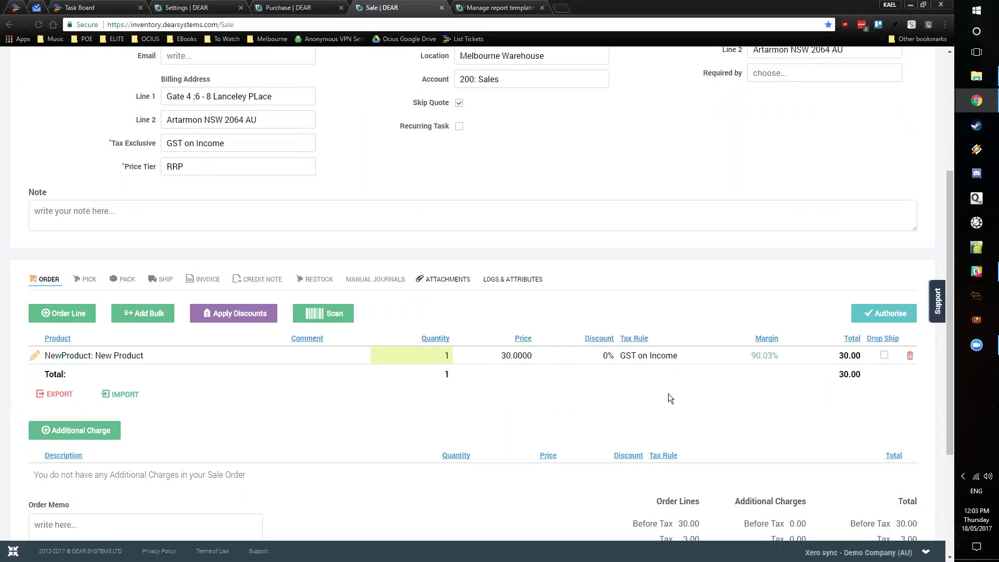
scroll(352, 383, down, 1)
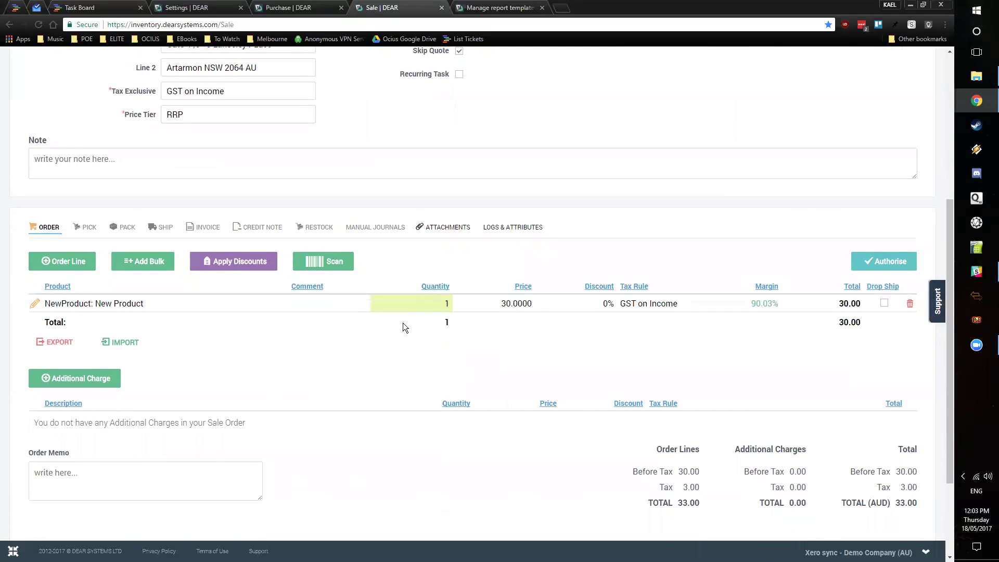
click(876, 262)
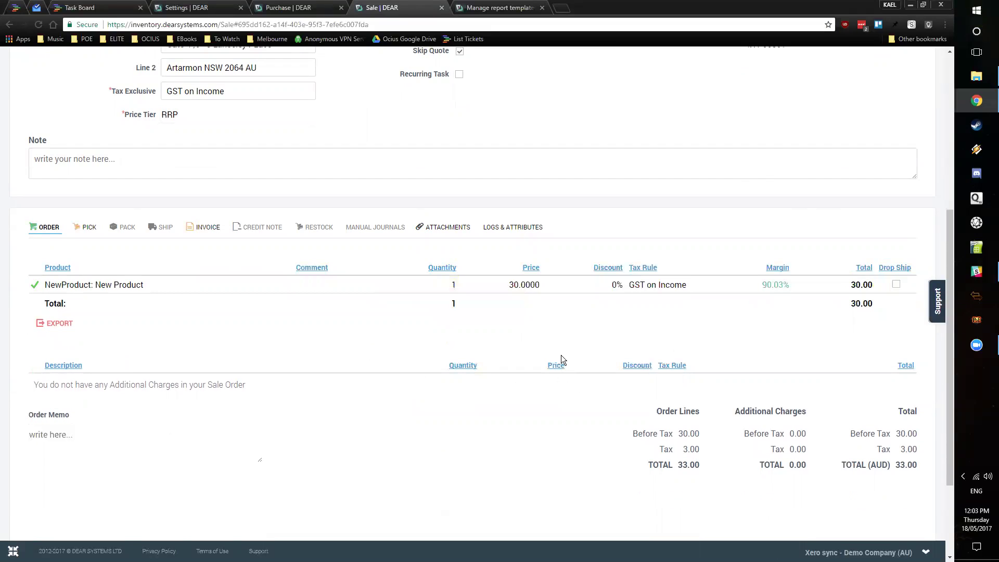
Step: Auto-pick the ordered product from Melbourne Warehouse, pack it in Box 1, and authorise both the picking and packing
scroll(402, 359, down, 1)
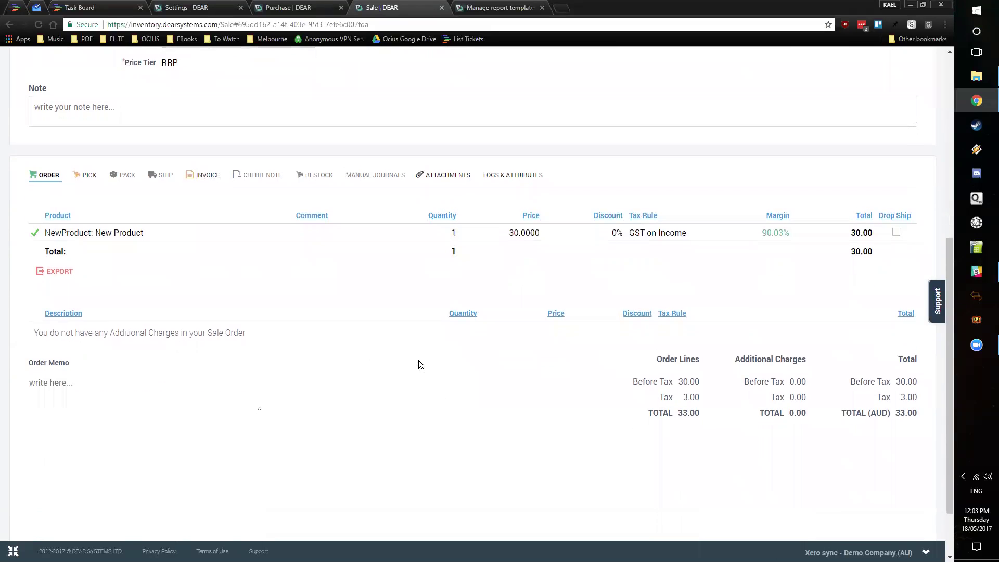
scroll(425, 365, up, 1)
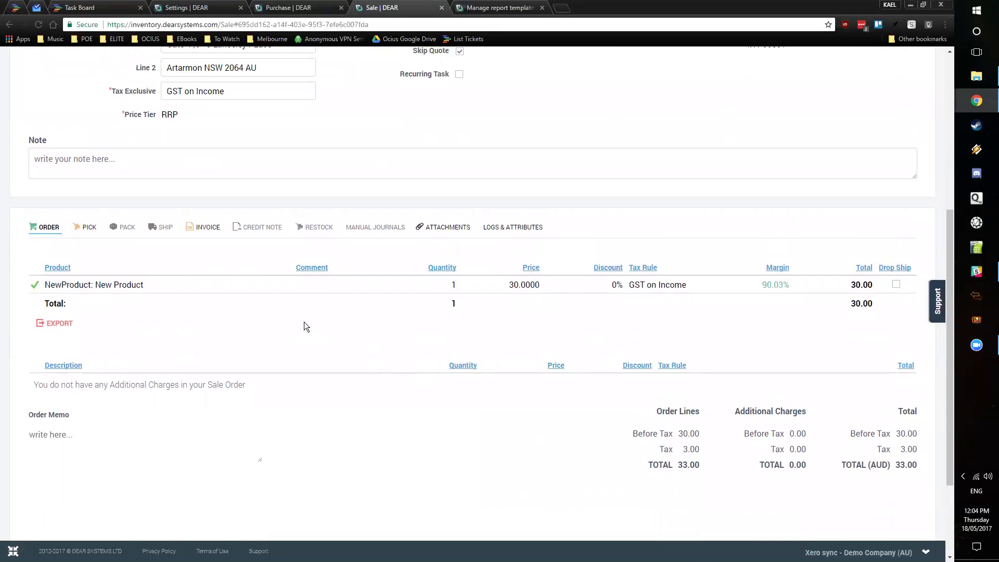
scroll(148, 300, up, 1)
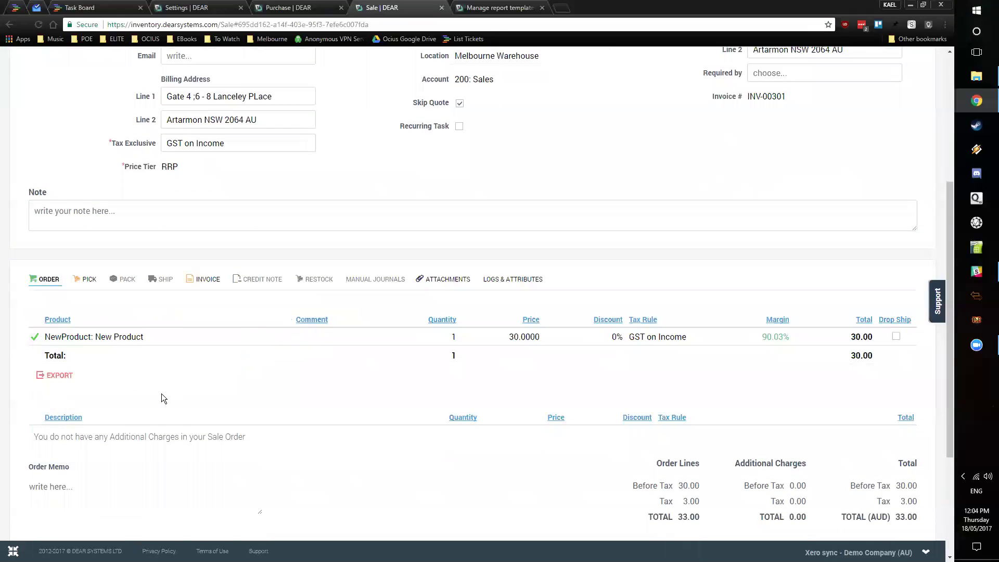
click(87, 283)
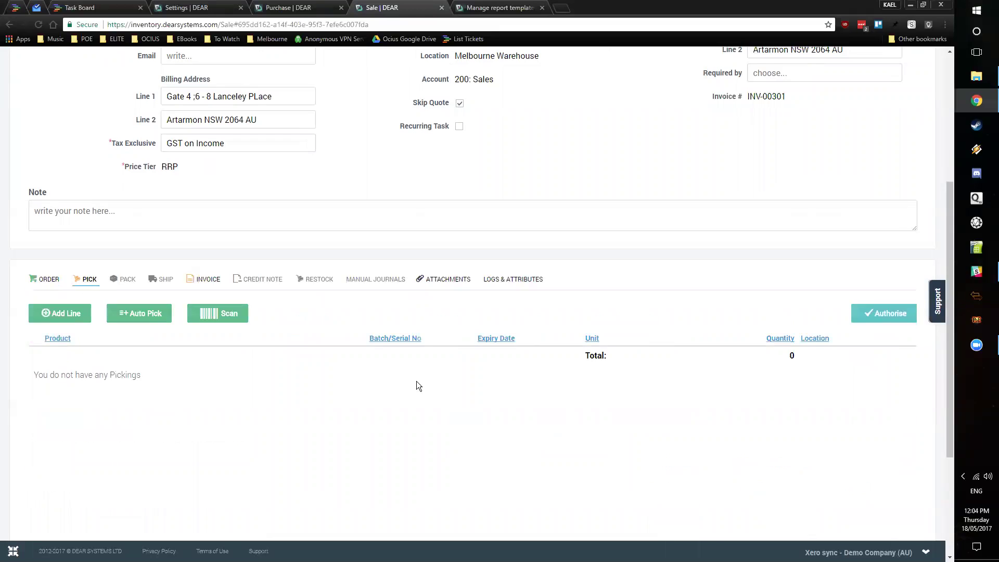
click(155, 319)
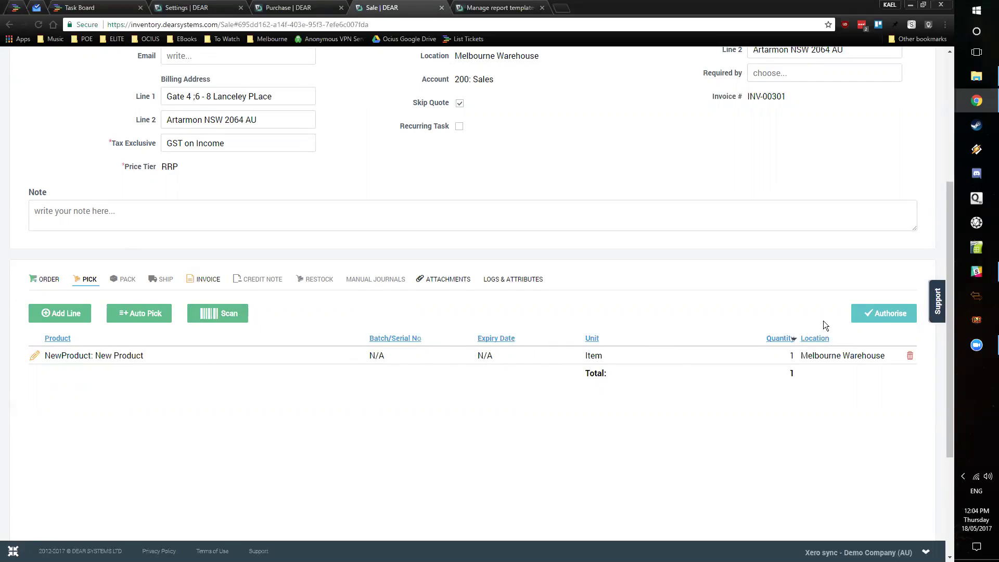
click(870, 322)
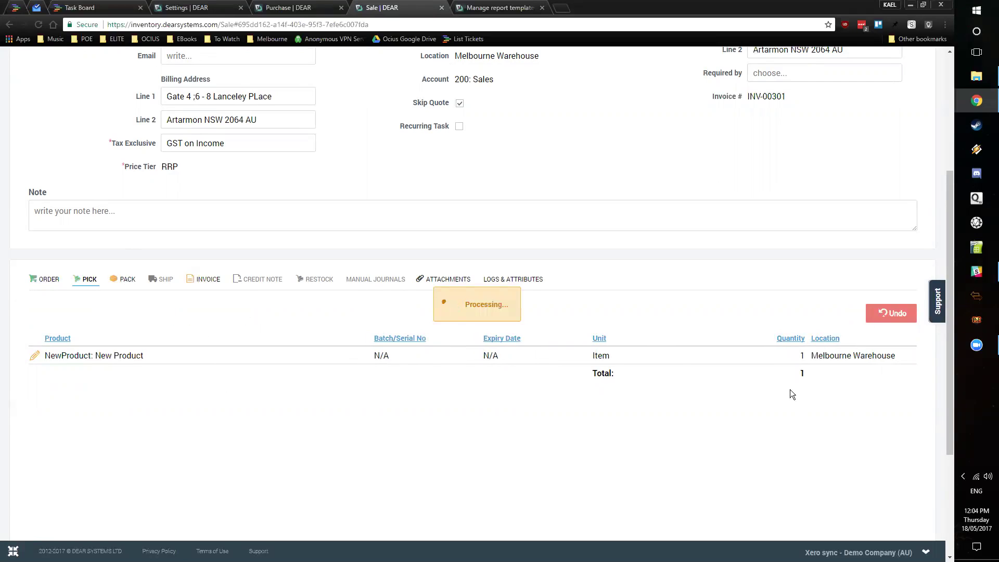
click(133, 287)
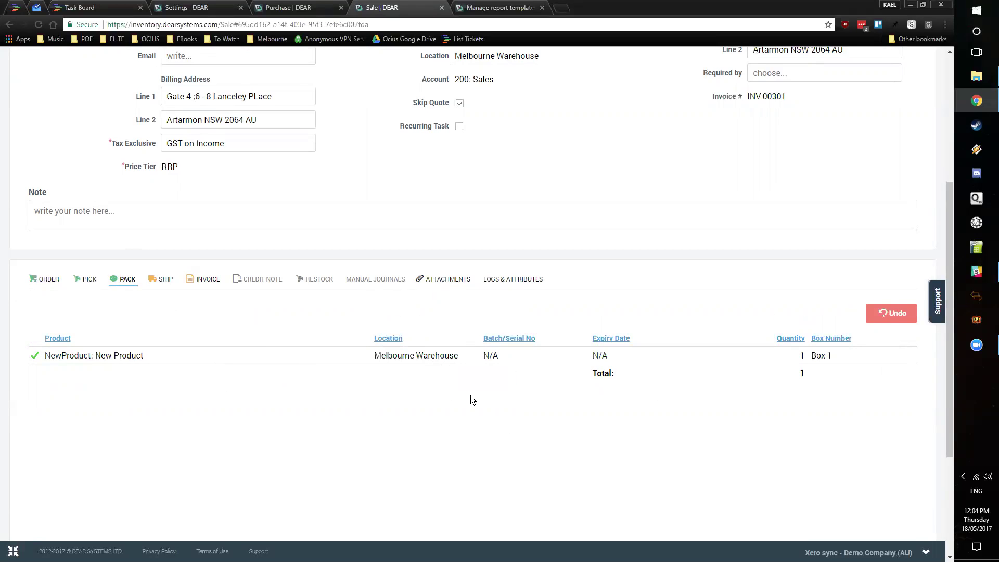
Step: Auto-fill and authorise the Australia Post shipment of Box 1 dated 18/05/2017, and open the sale's Invoice section
click(165, 280)
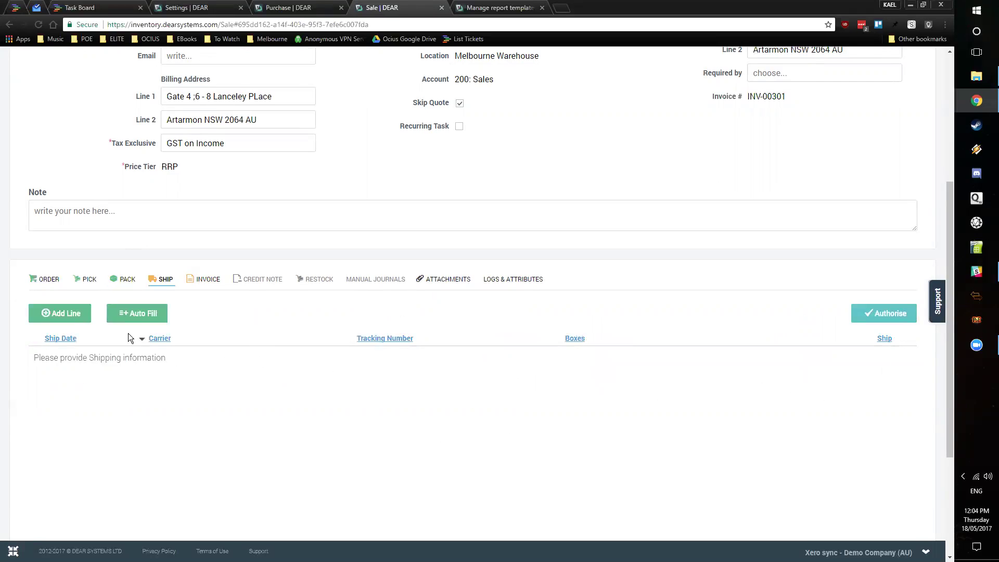
click(138, 313)
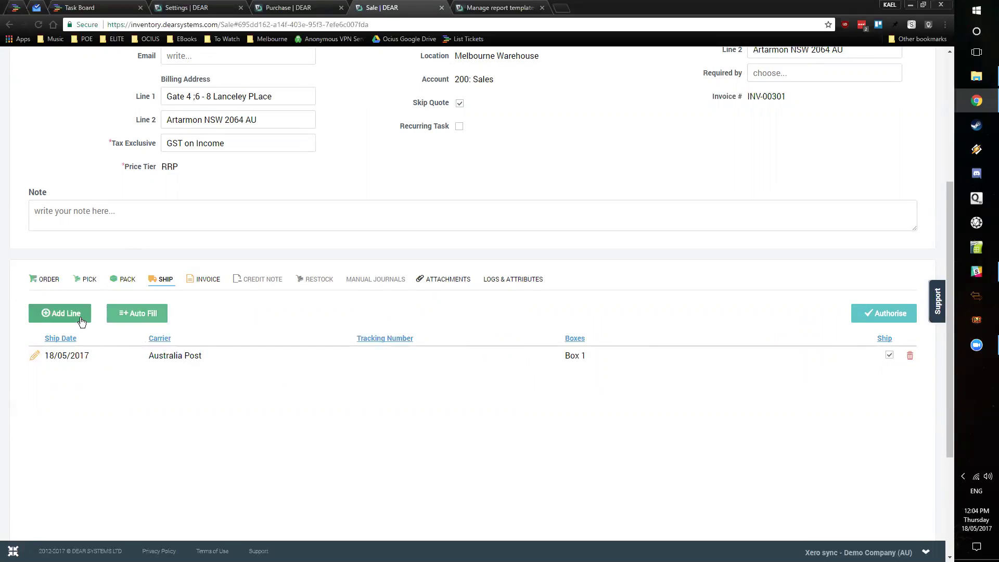
click(890, 313)
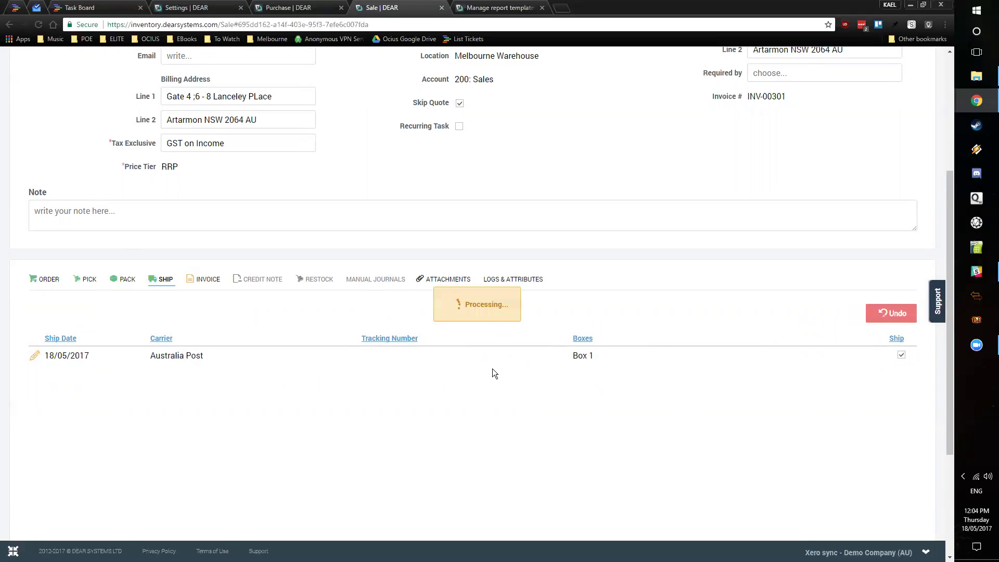
click(196, 282)
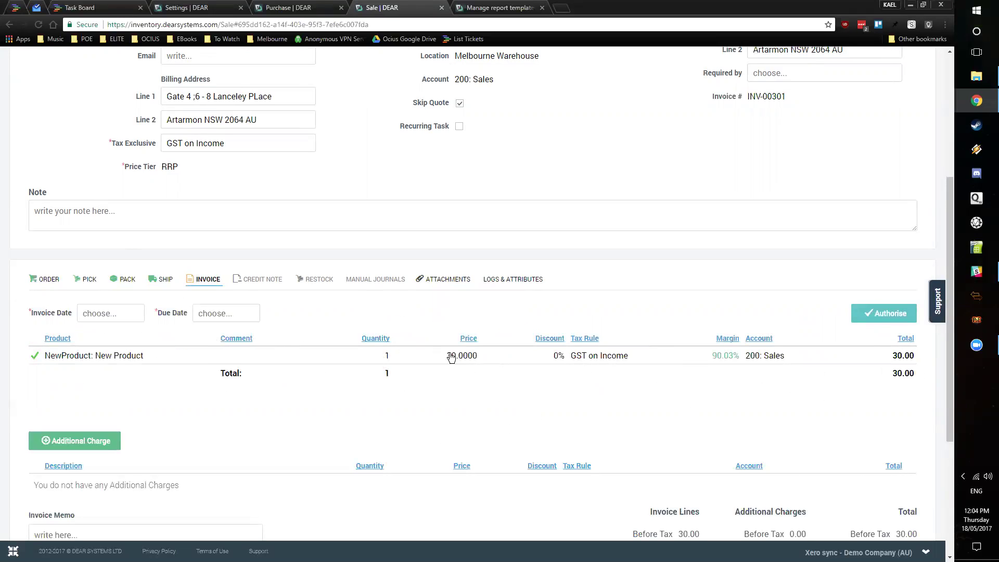
click(119, 316)
text(37589257)
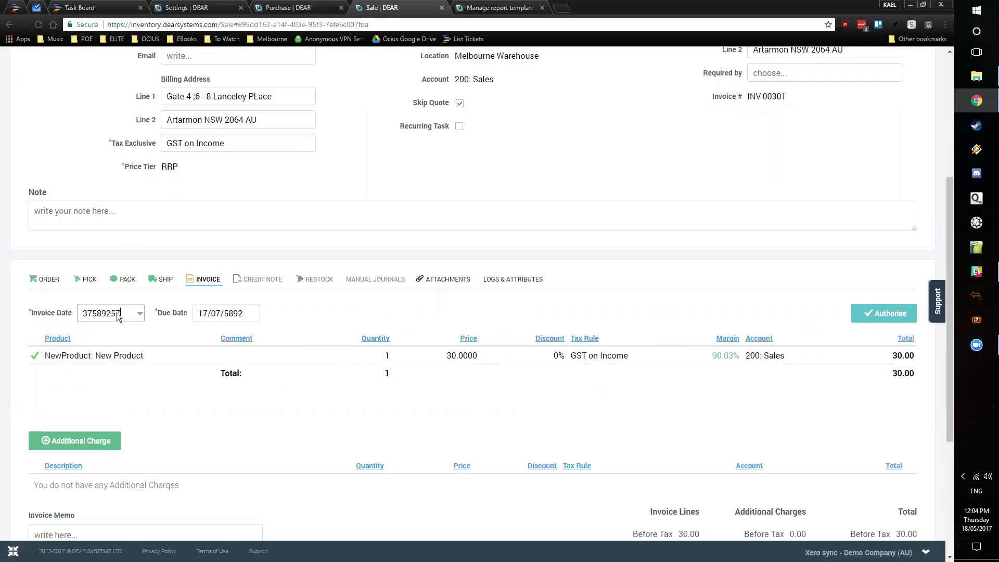
key(Tab)
click(245, 313)
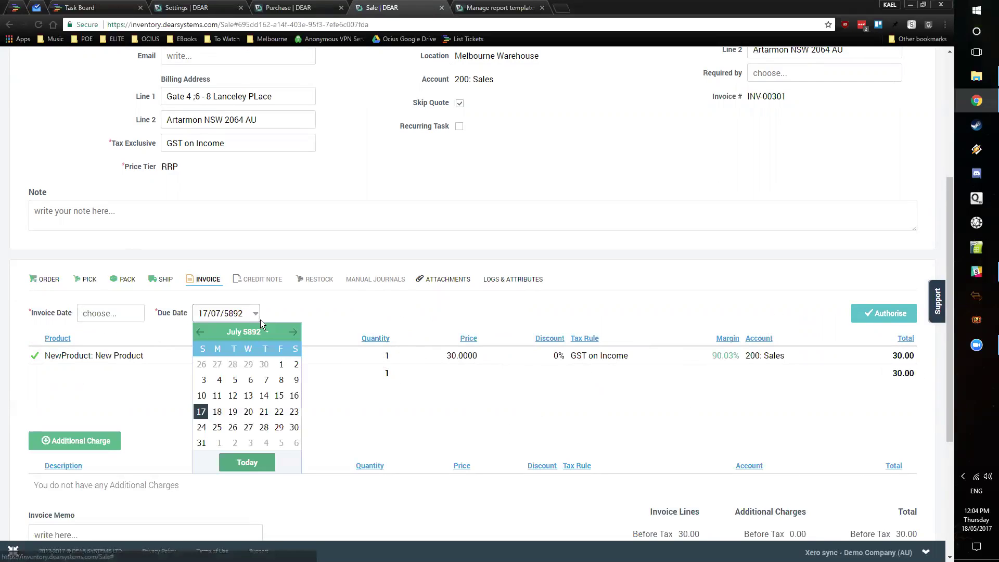
click(240, 313)
double_click(239, 314)
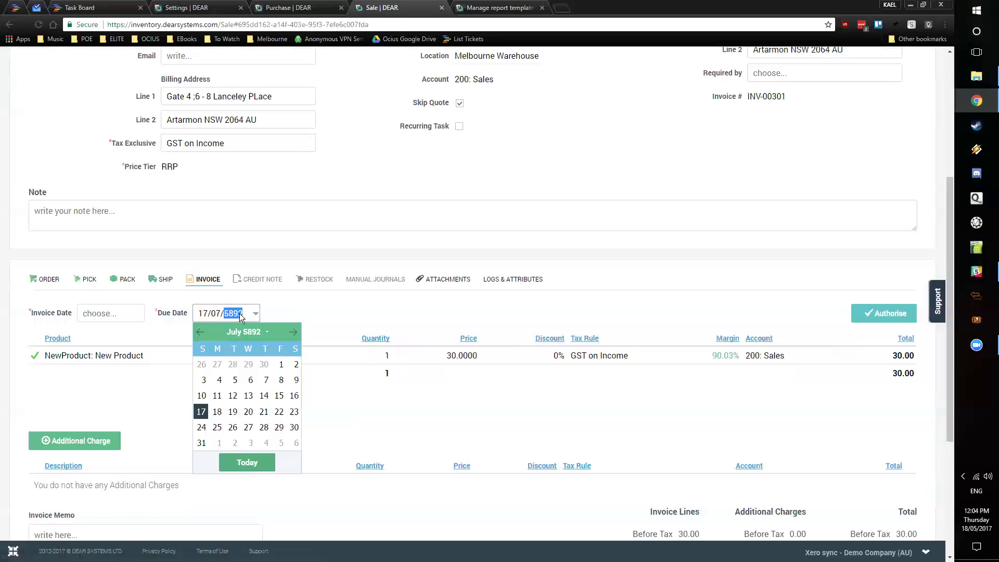
click(249, 331)
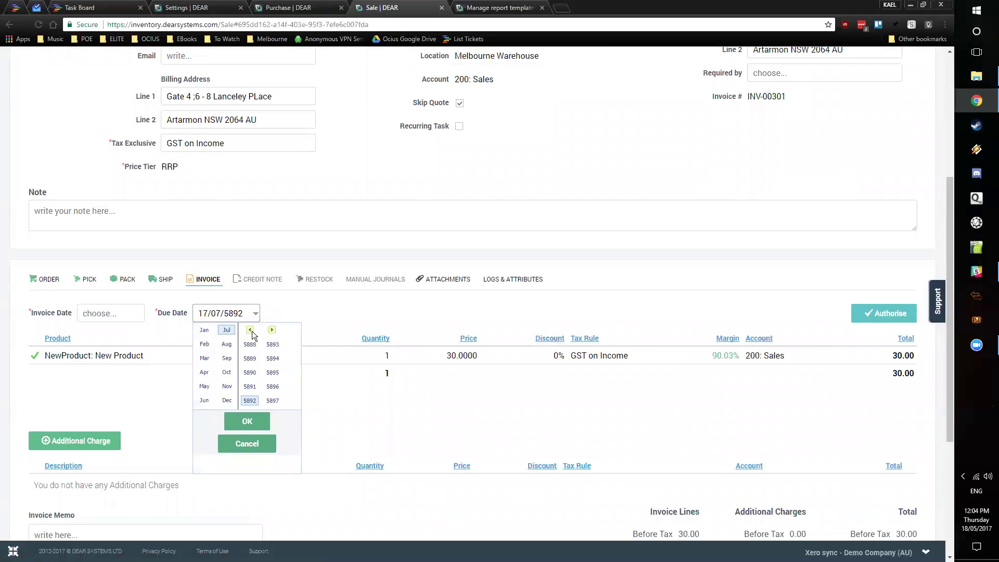
click(221, 315)
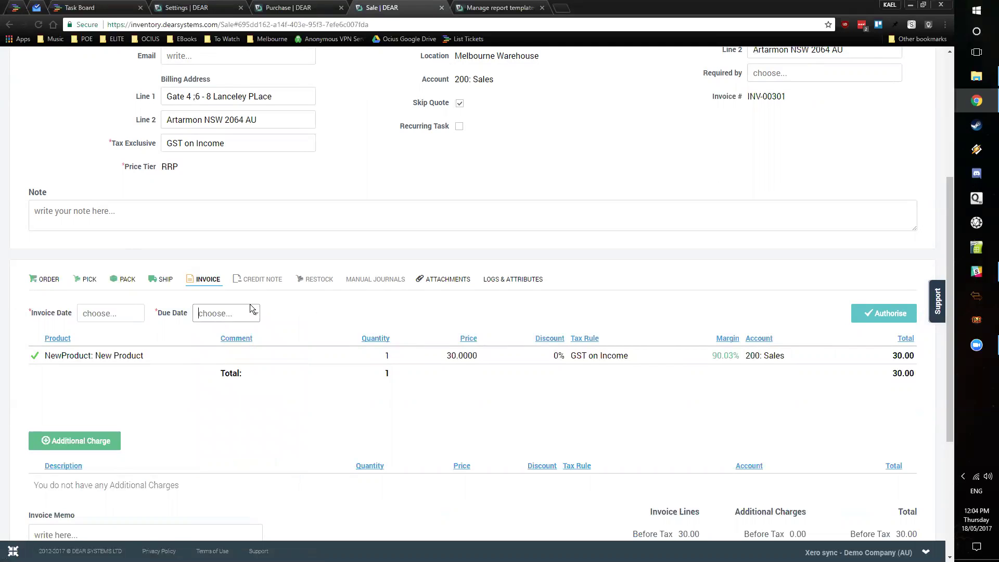
Step: Set the sale's invoice date to 18/05/2017 and authorise the invoice
scroll(250, 328, up, 1)
click(260, 367)
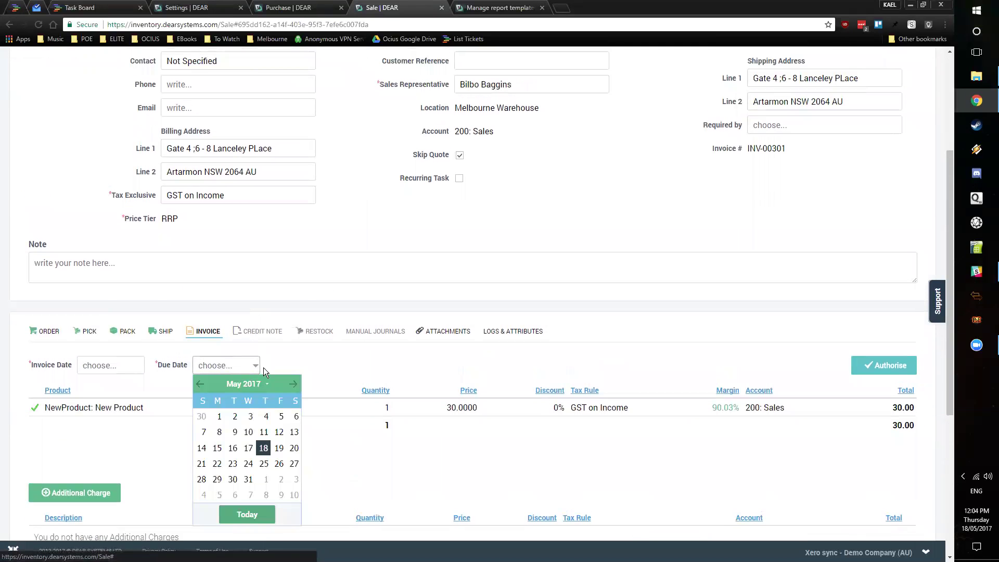
click(263, 448)
scroll(296, 364, down, 1)
click(891, 313)
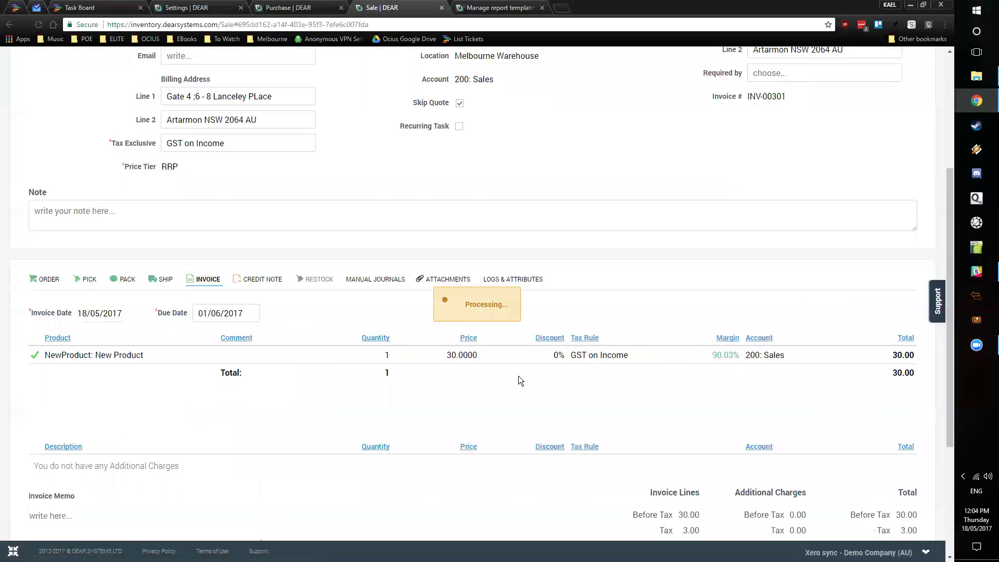
Step: Review the authorised invoice lines and the header details of the completed sale
scroll(640, 389, up, 2)
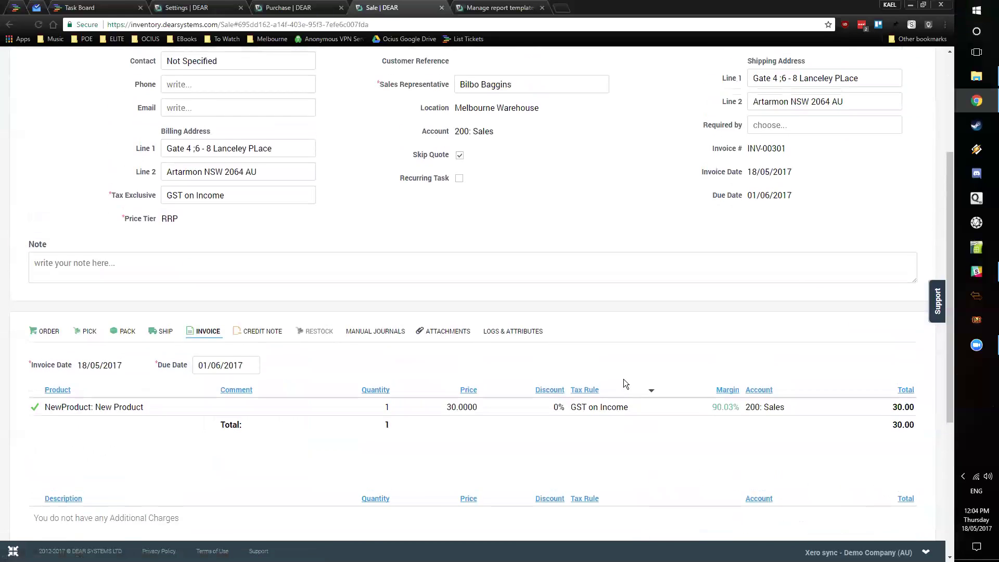
scroll(656, 355, down, 1)
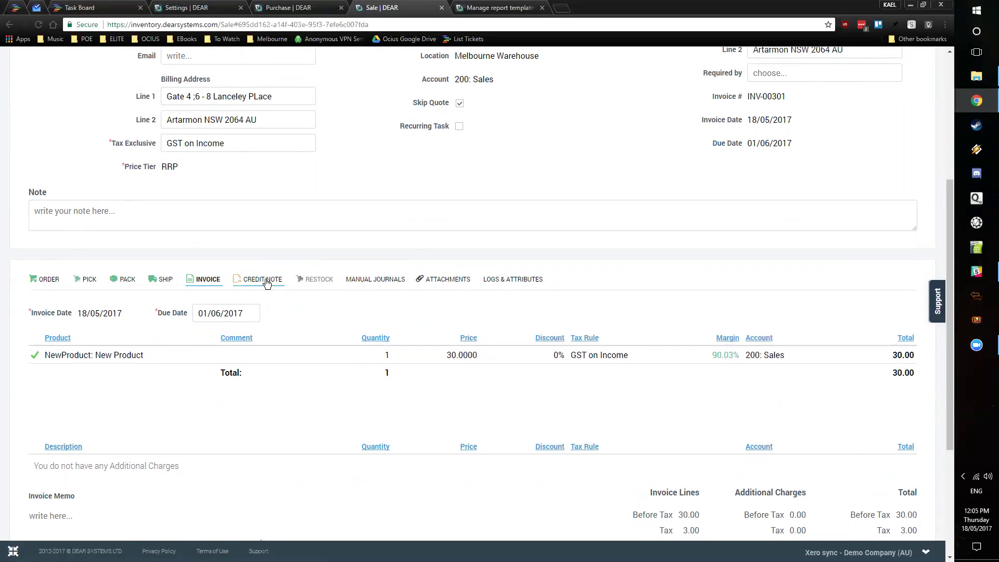
scroll(526, 343, down, 1)
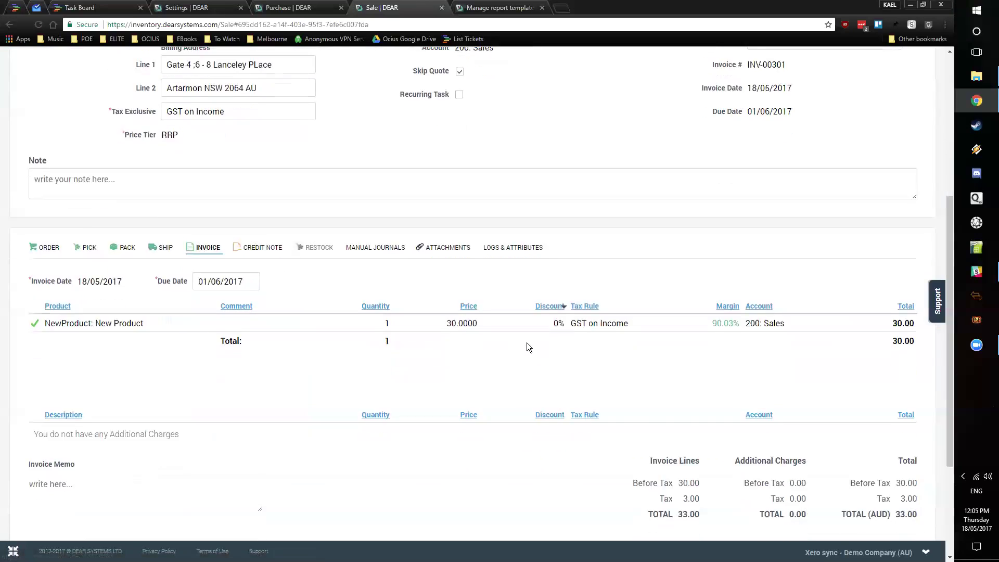
scroll(536, 347, up, 6)
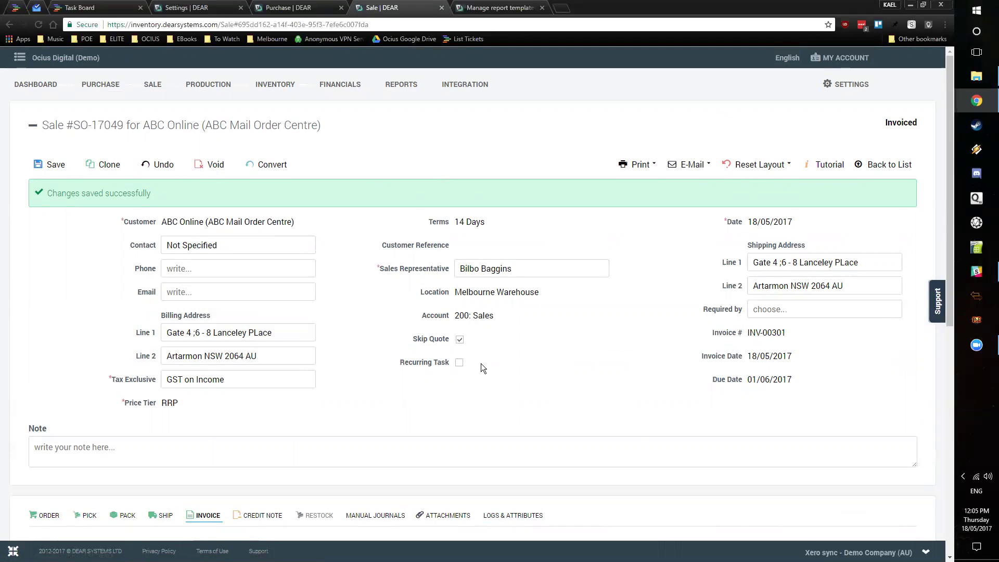
scroll(481, 363, down, 3)
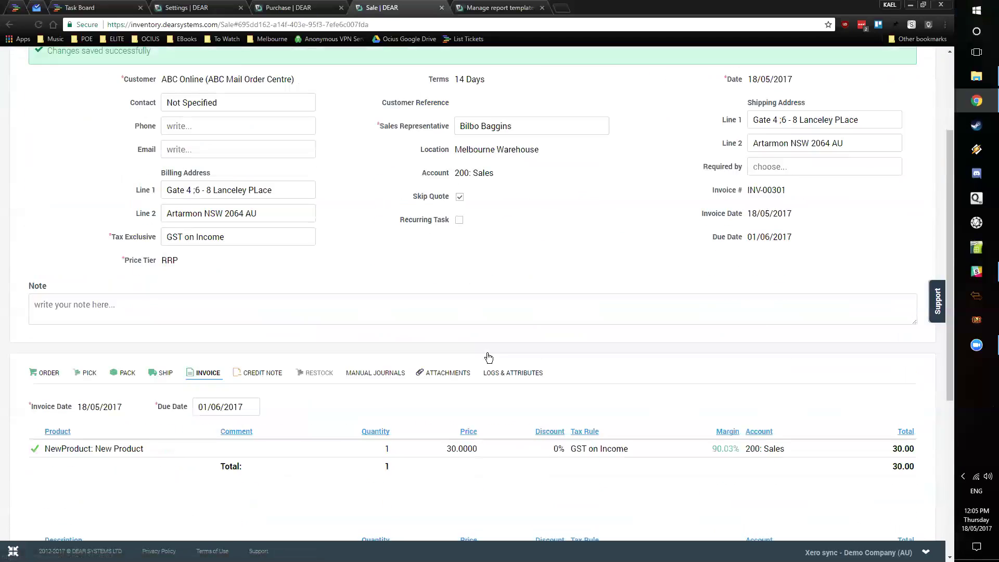
scroll(487, 353, up, 1)
scroll(487, 353, up, 2)
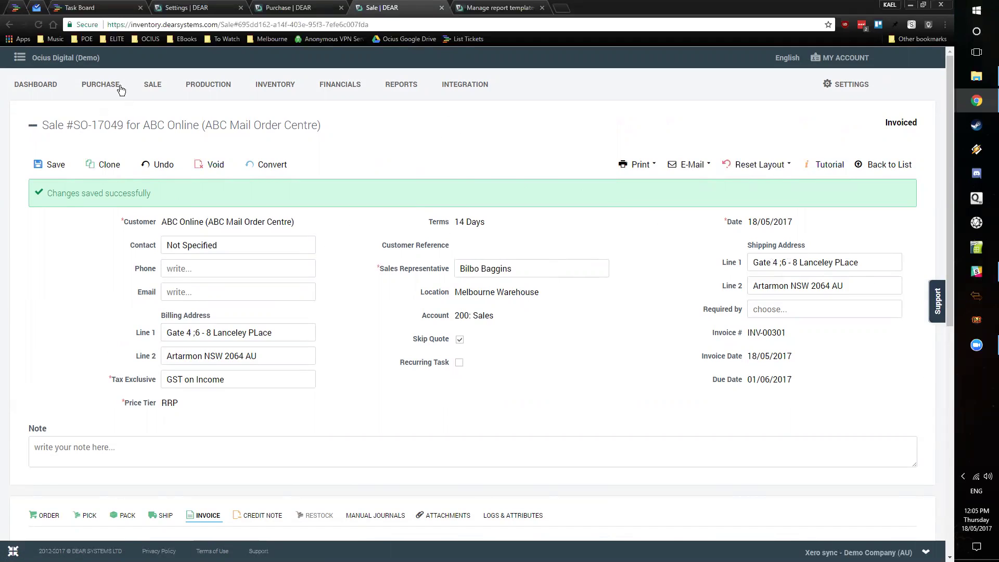
Step: Open the list of all purchases and examine the status indicators of the newest purchase
mouse_move(114, 94)
click(116, 155)
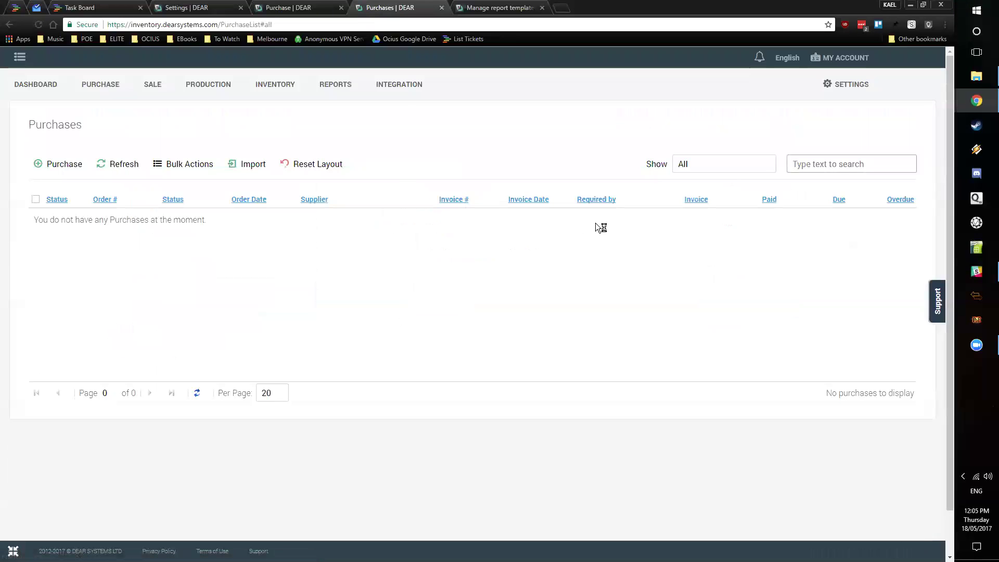
scroll(276, 260, down, 1)
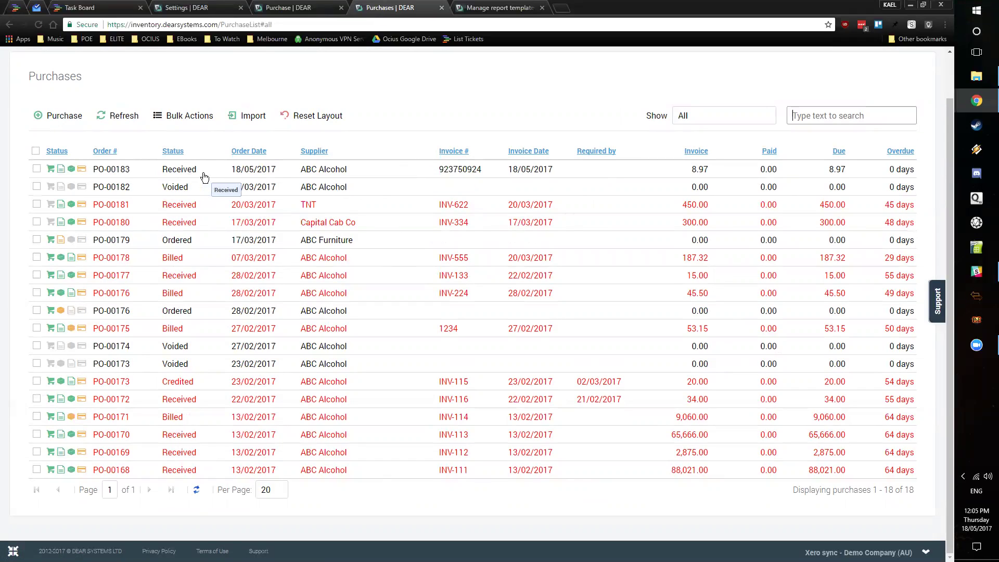
mouse_move(51, 172)
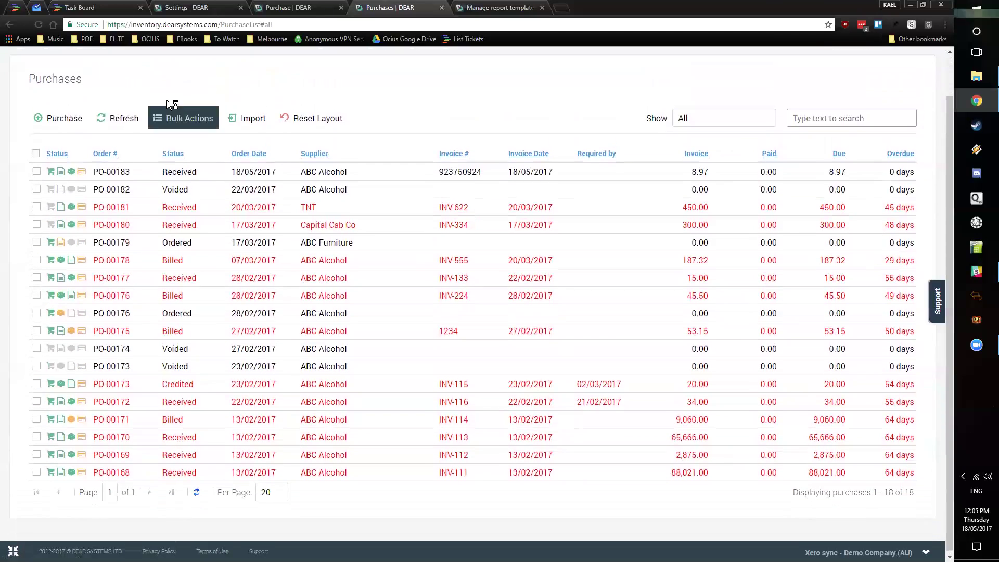
Step: Open the list of all sales to check the newest sale's status
scroll(167, 100, up, 2)
mouse_move(158, 82)
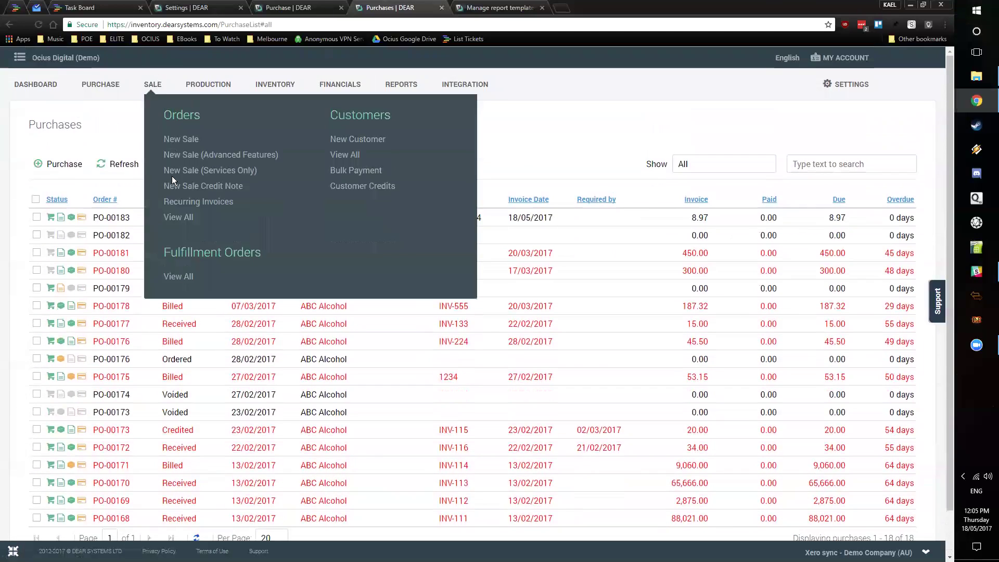
click(181, 218)
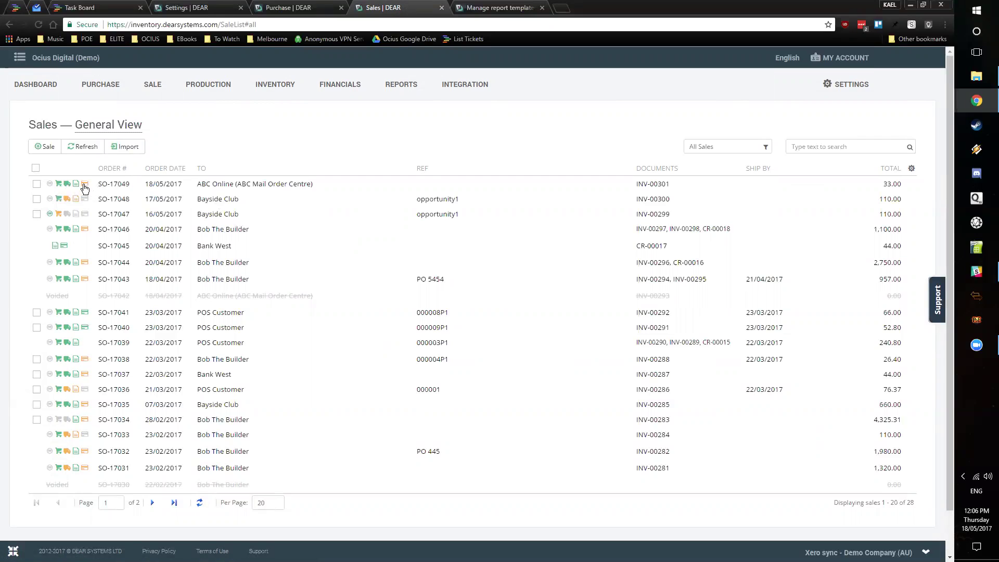
Step: Open the newest ABC Online sale in its own tab and view the payments area of its invoice
mouse_move(154, 93)
click(190, 139)
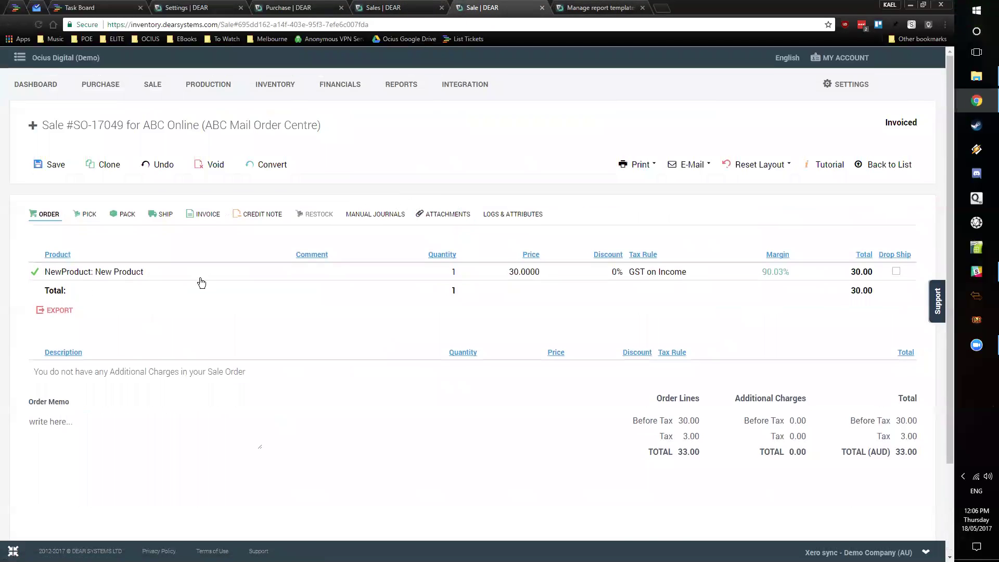
scroll(310, 269, down, 3)
scroll(363, 399, up, 3)
click(205, 216)
scroll(284, 287, down, 3)
scroll(232, 382, up, 1)
scroll(130, 437, down, 1)
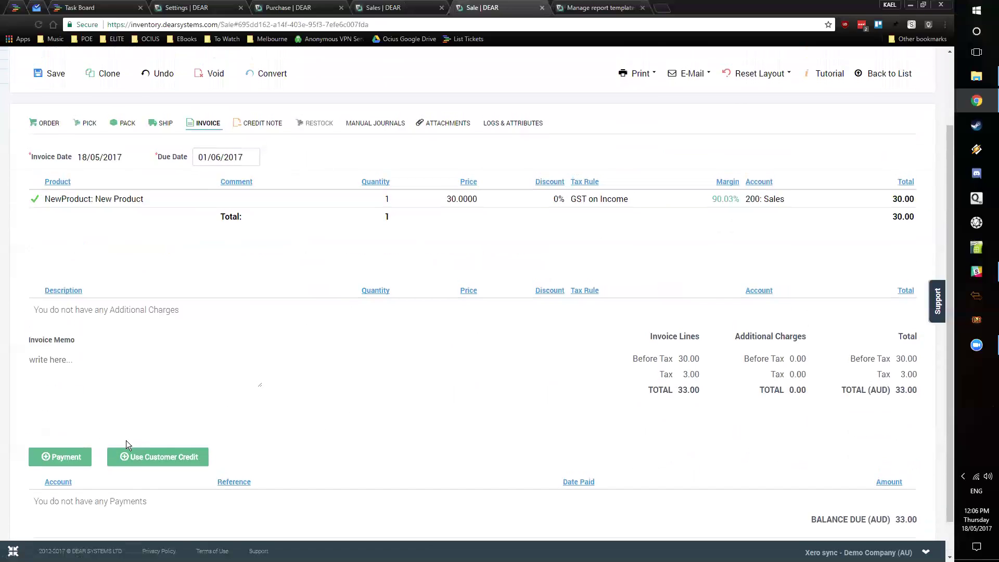
Step: Add a 30.00 payment line to the sale's invoice using the Business Bank Account
click(67, 426)
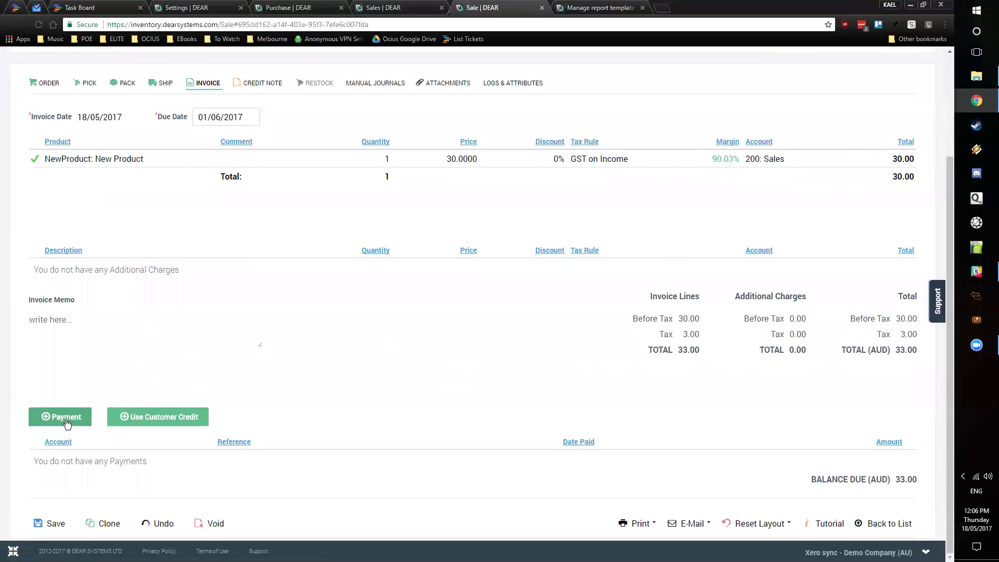
scroll(157, 494, up, 1)
scroll(209, 492, down, 1)
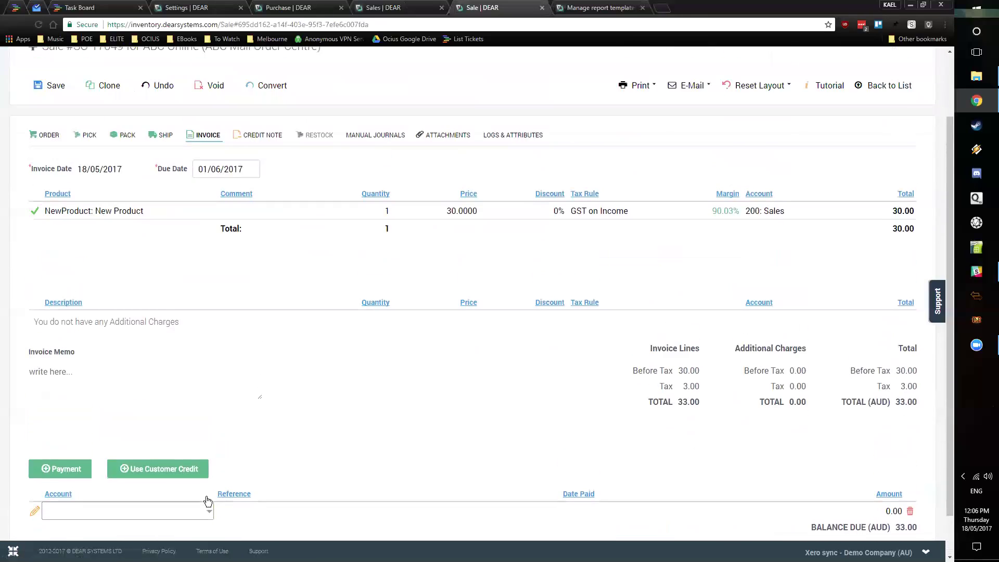
click(215, 466)
click(142, 475)
key(Tab)
text(30.00)
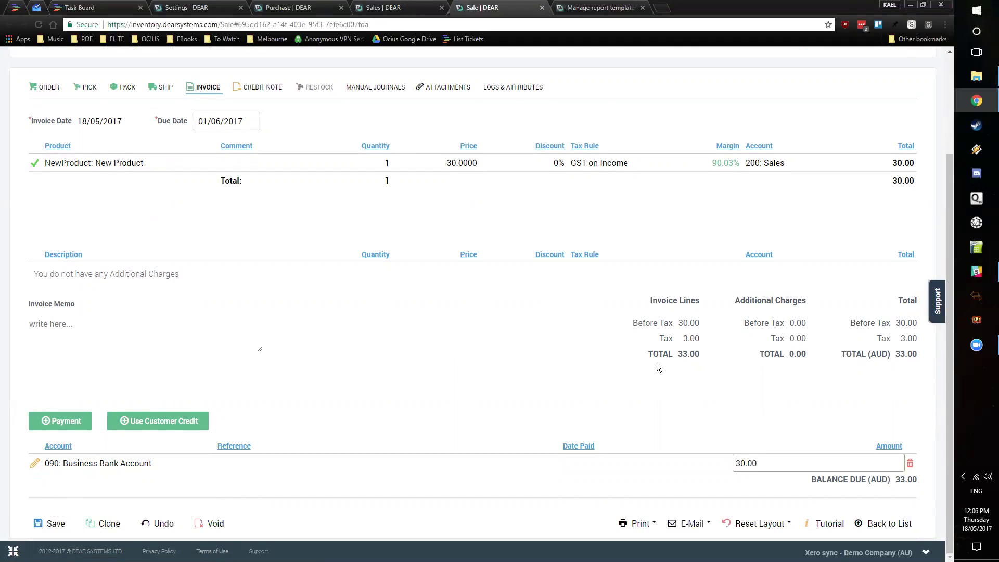
key(Tab)
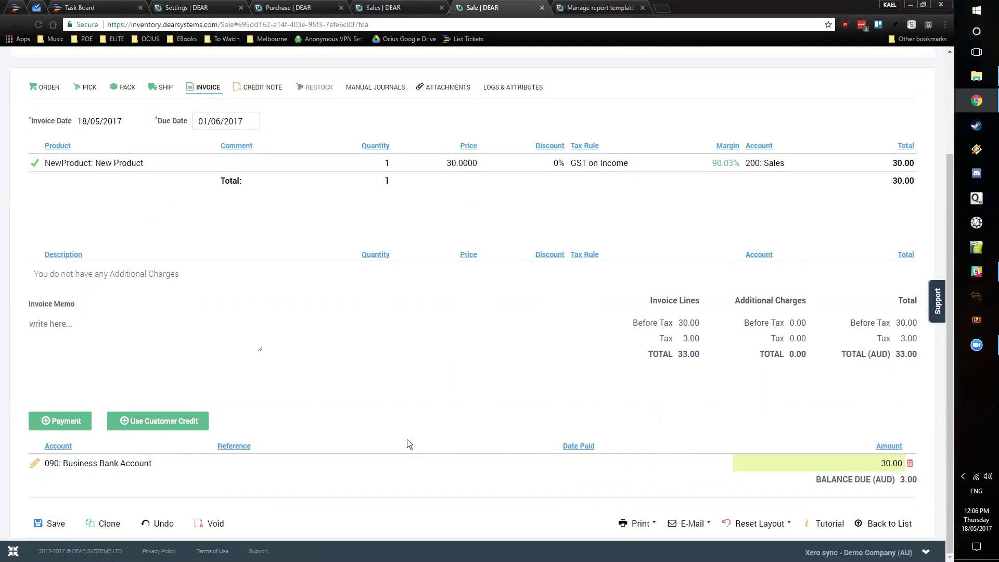
Step: Open a blank finished goods assembly without saving the payment, examine its form, and return to the sale
scroll(326, 371, up, 2)
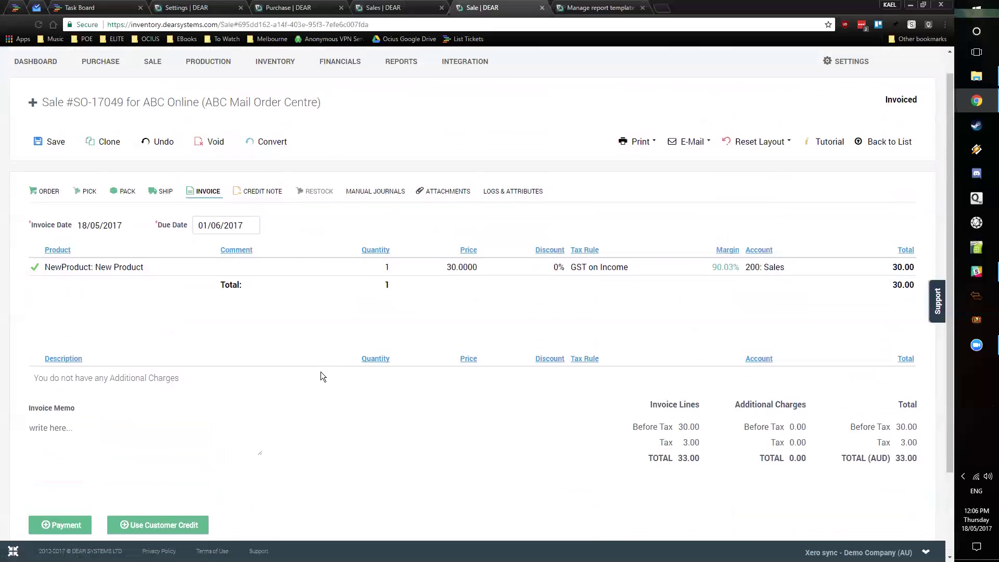
scroll(320, 373, down, 1)
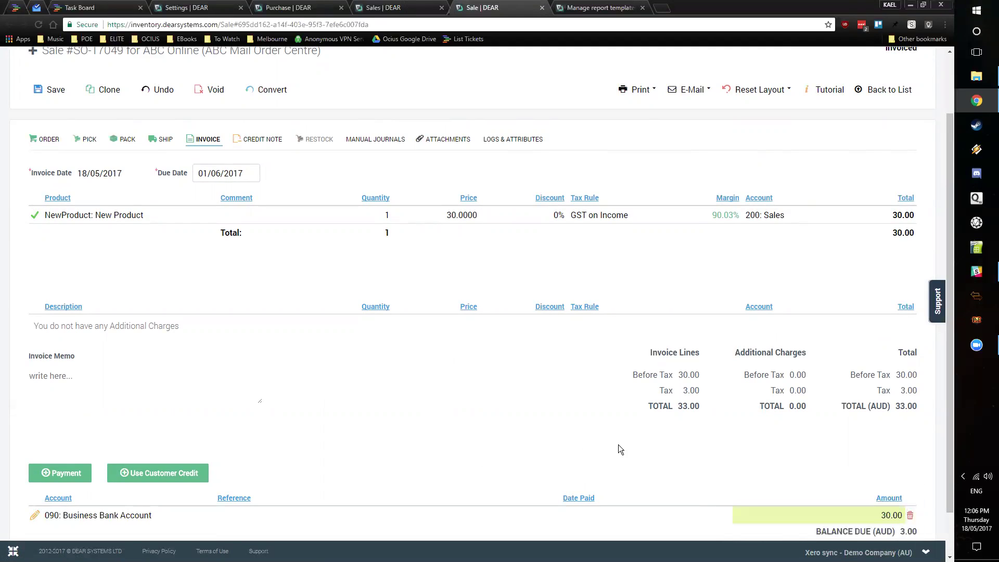
scroll(497, 450, up, 1)
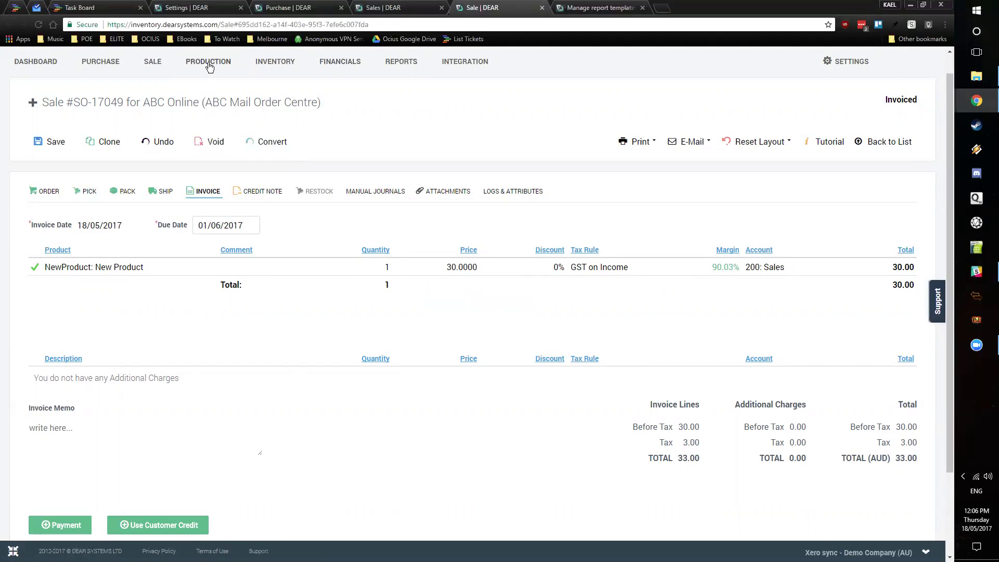
mouse_move(209, 67)
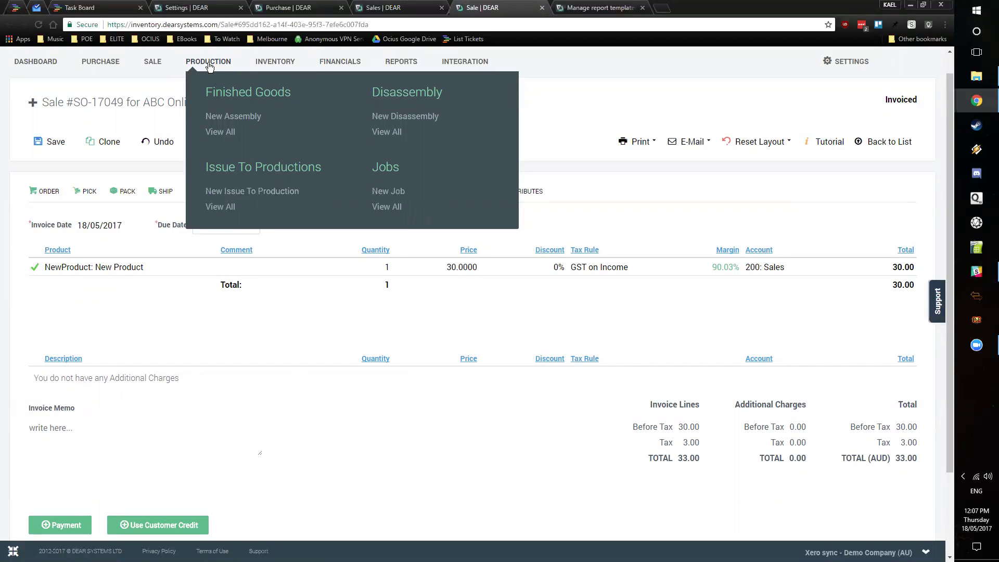
click(234, 116)
click(530, 80)
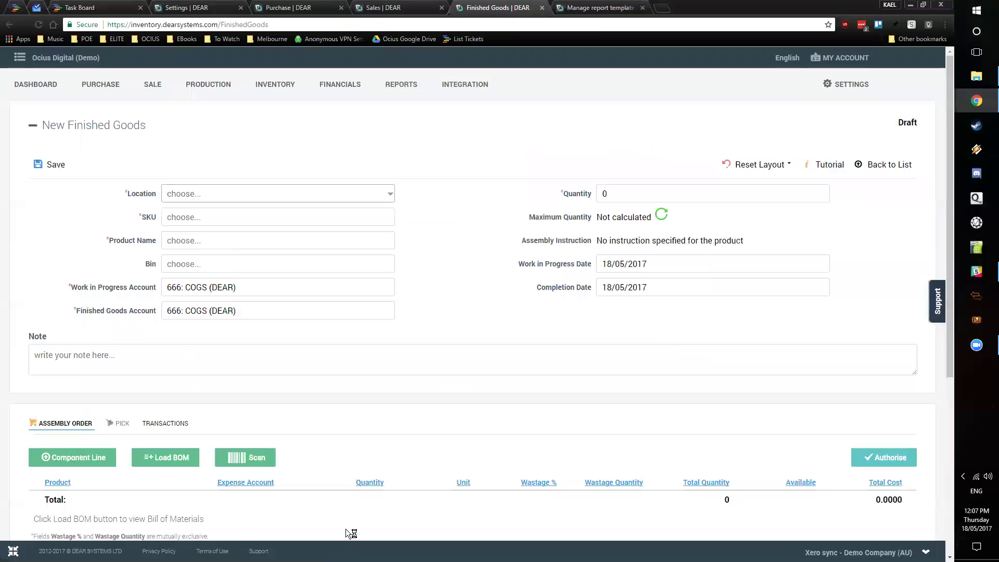
scroll(351, 339, down, 1)
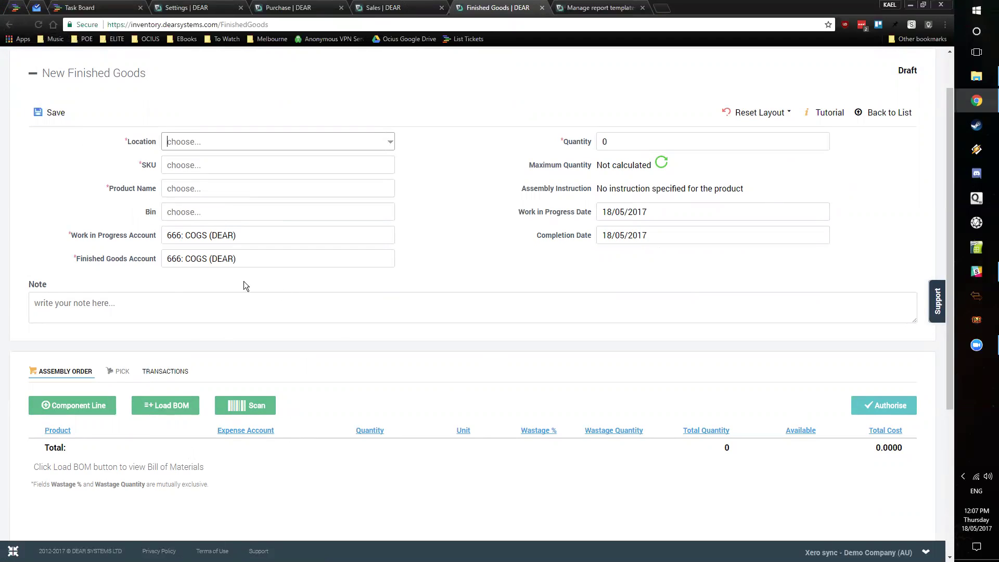
click(9, 25)
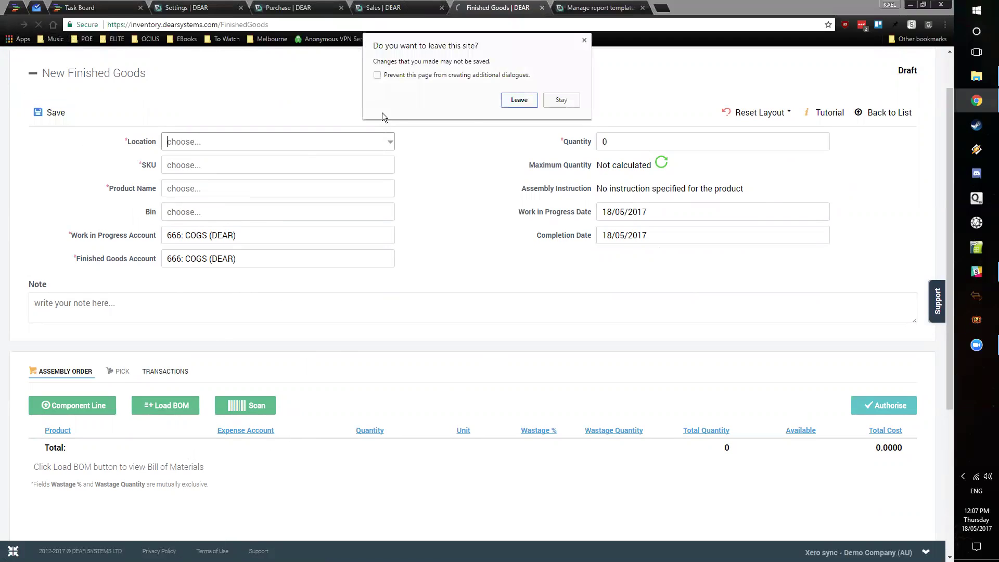
click(512, 100)
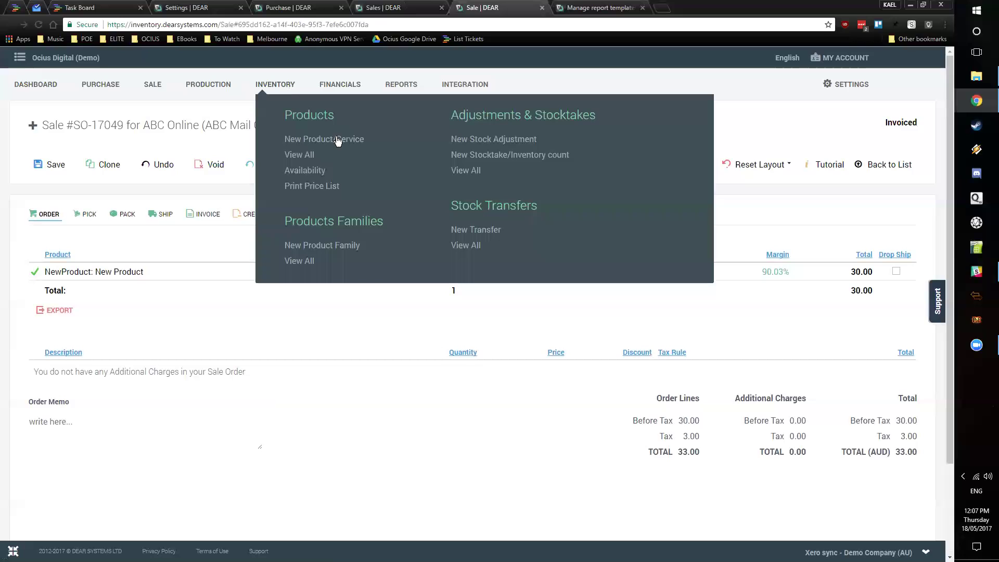
mouse_move(218, 87)
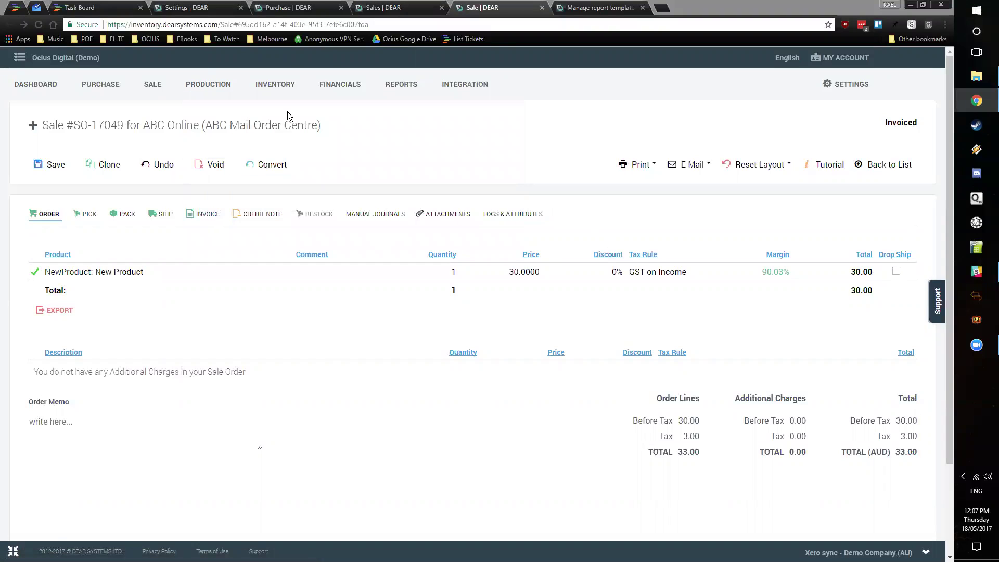
mouse_move(210, 85)
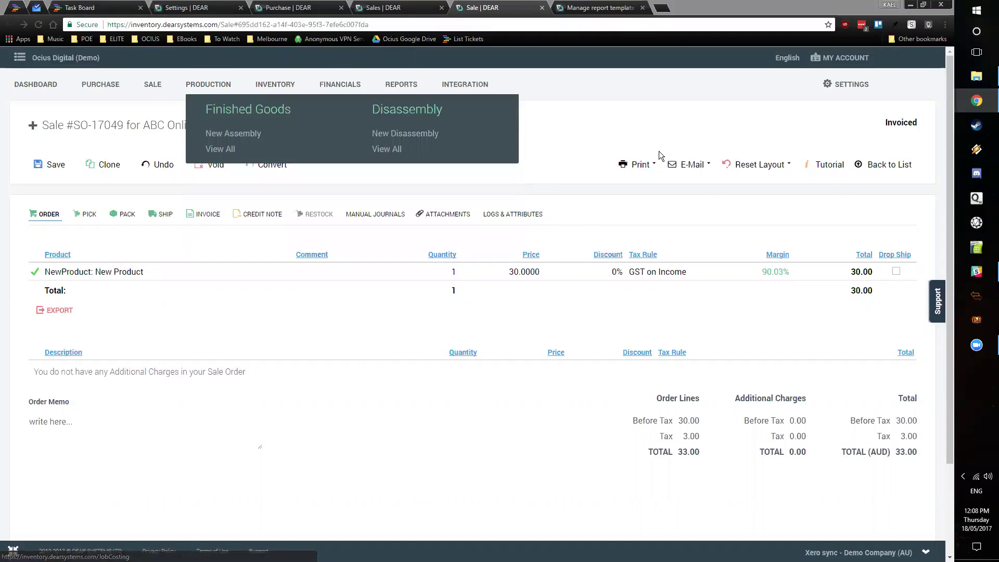
mouse_move(341, 83)
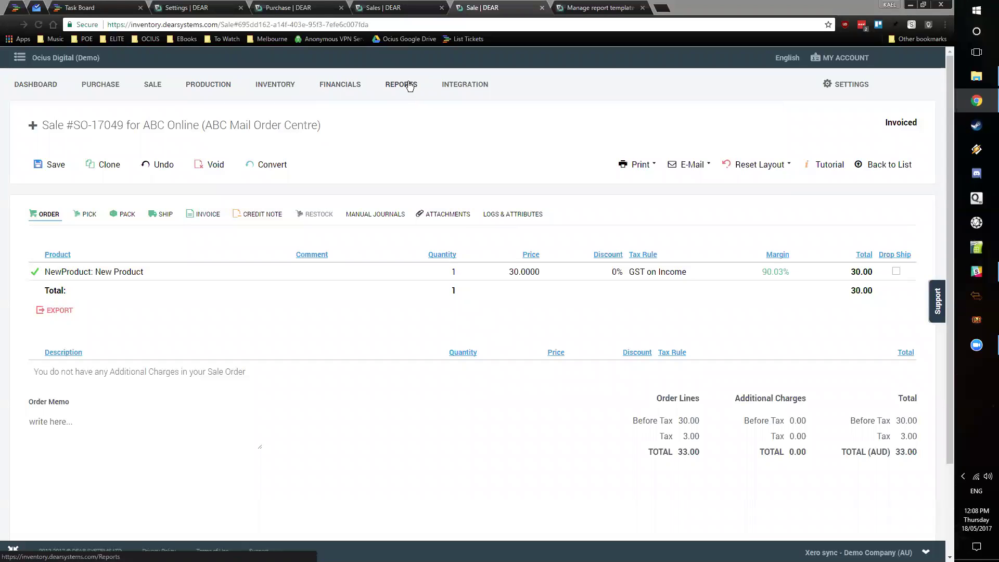
Step: Open the overview of all reports and look through the Favorites, Purchase Reports and Sale Reports sections
click(410, 85)
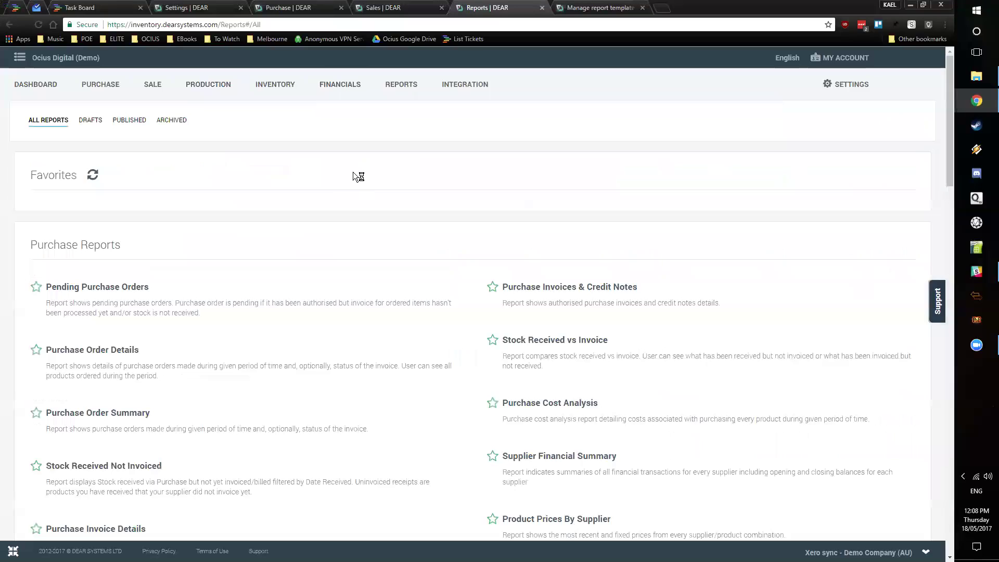
scroll(528, 219, down, 1)
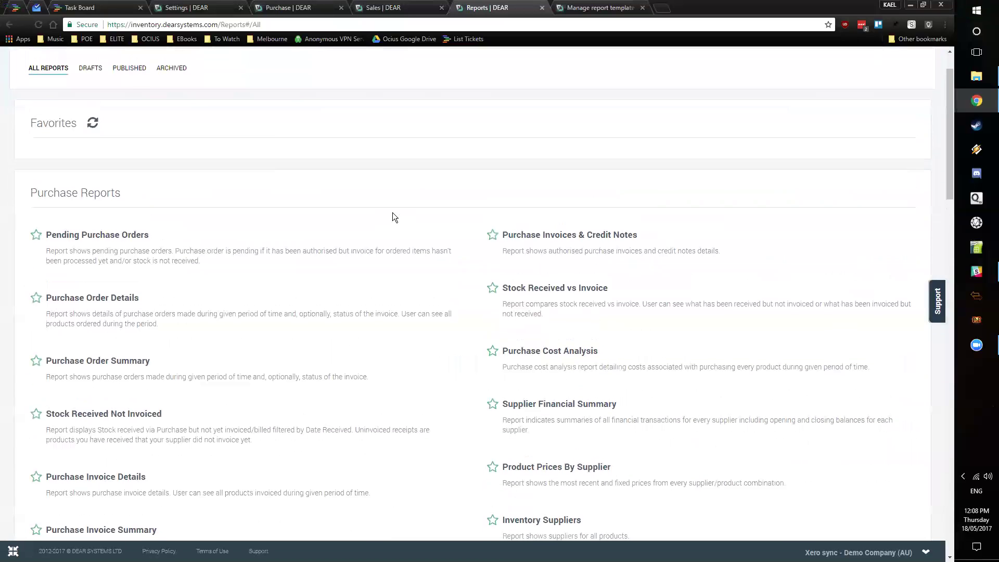
scroll(261, 202, up, 1)
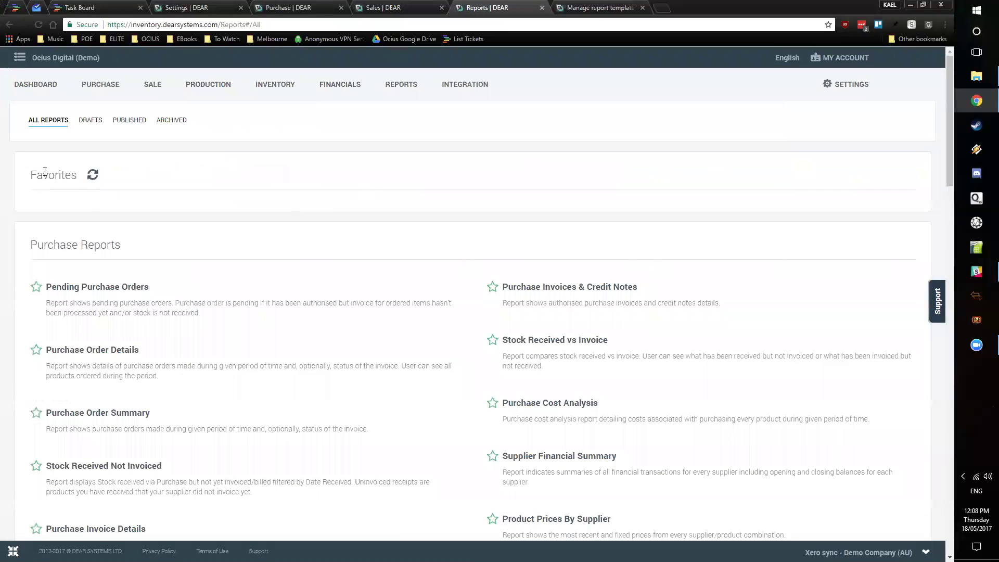
scroll(192, 284, down, 1)
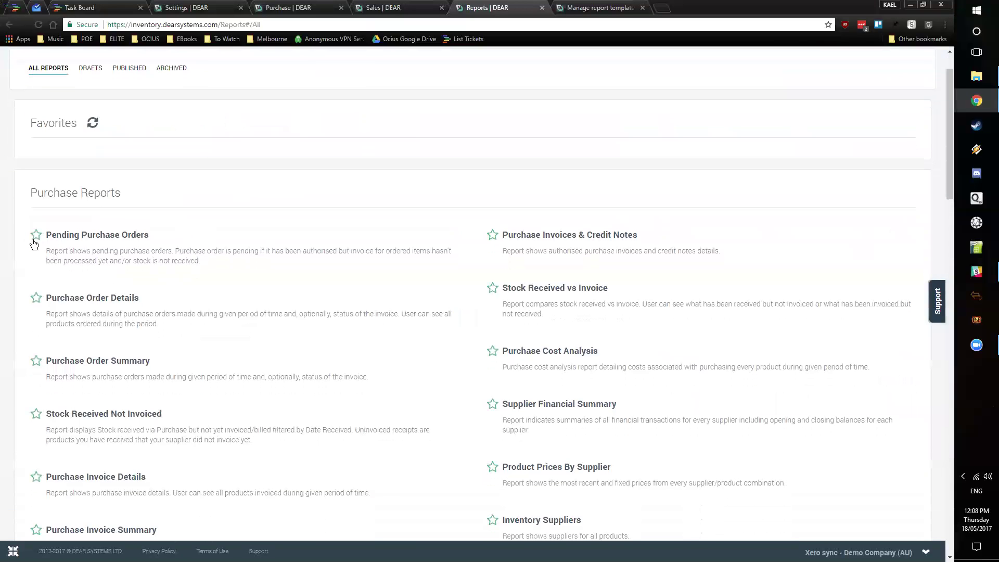
scroll(252, 275, down, 1)
scroll(260, 273, down, 2)
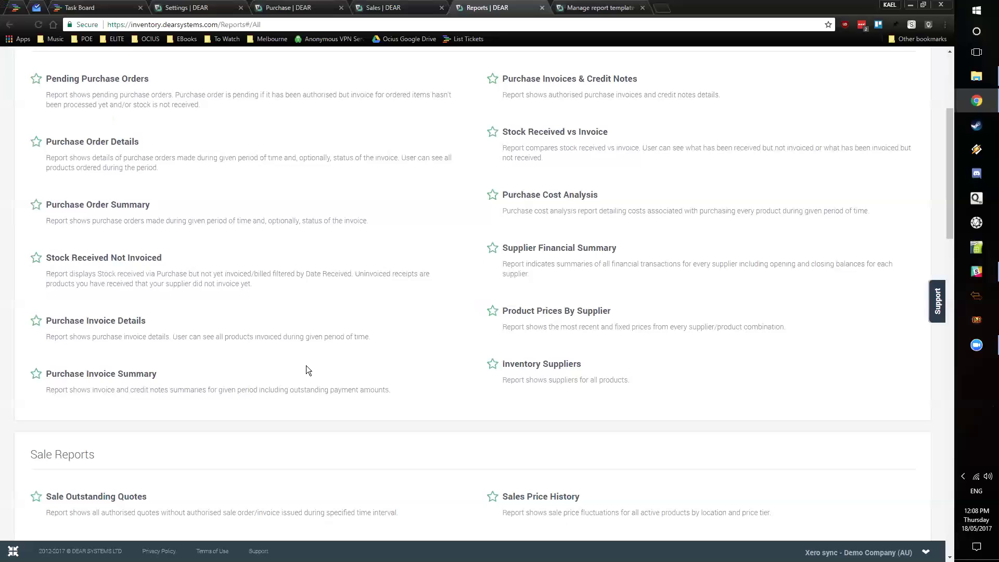
scroll(437, 371, down, 4)
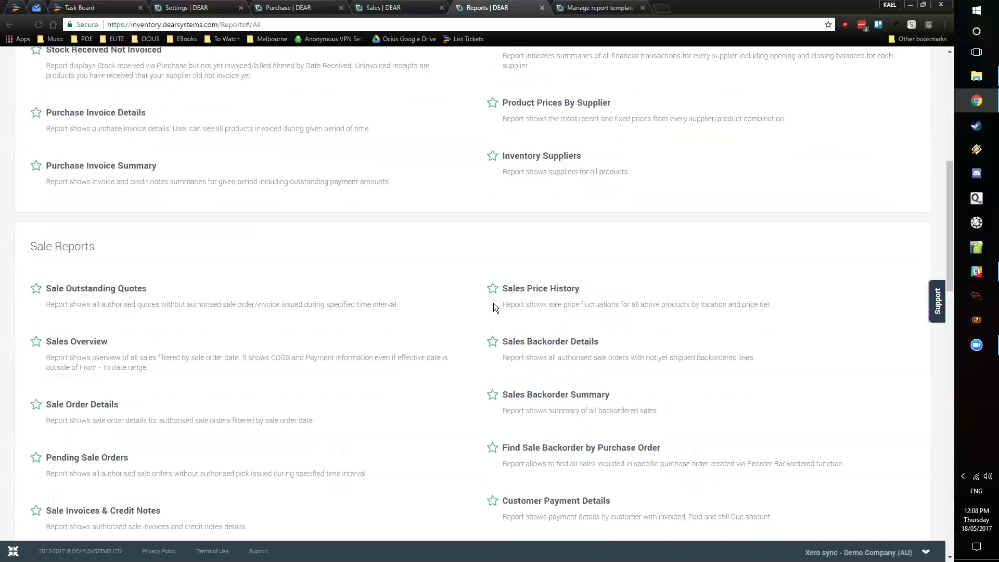
scroll(477, 301, up, 8)
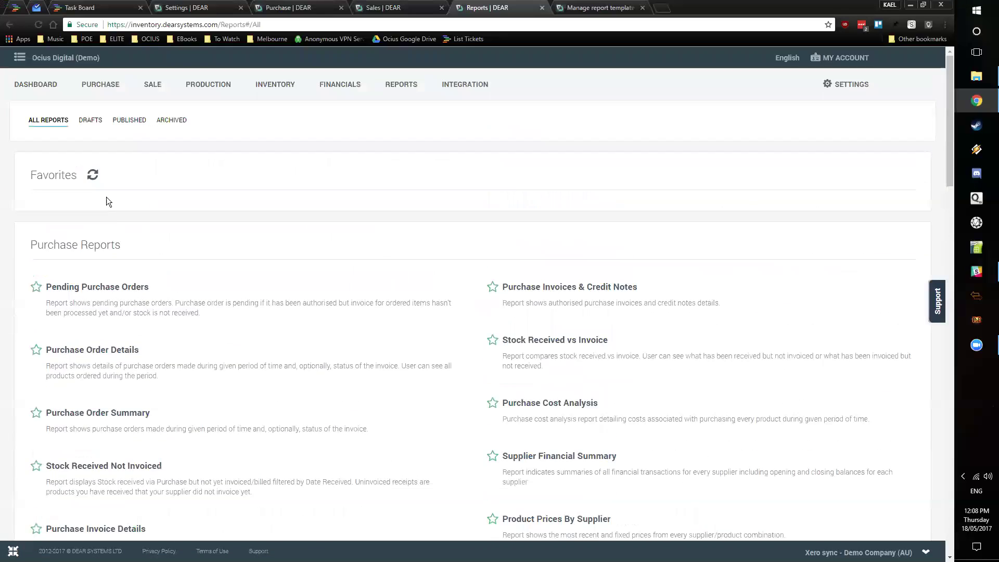
Step: Look through the purchase, sale and inventory report lists and open the Sales By Product Summary report
scroll(250, 227, down, 6)
scroll(335, 340, down, 5)
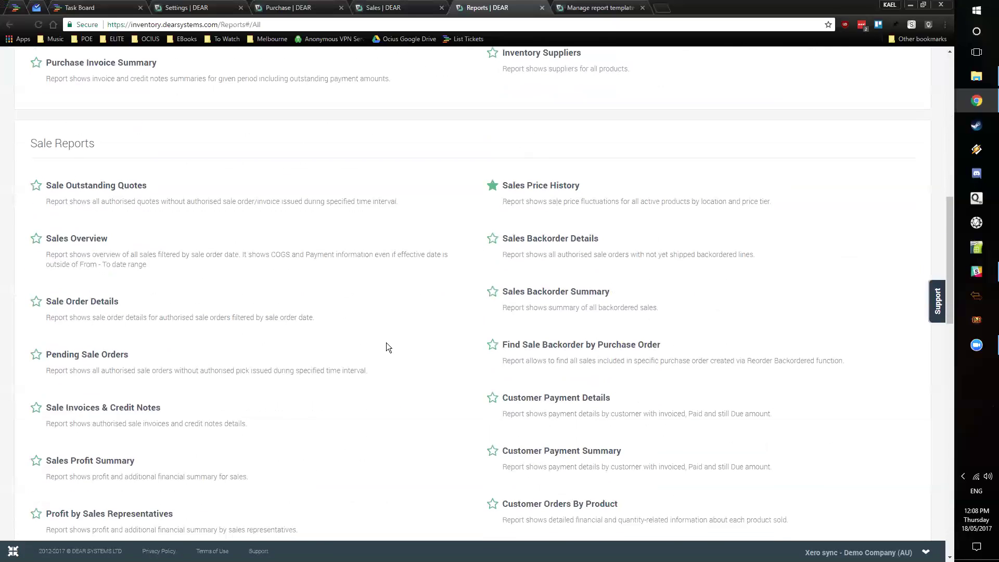
scroll(518, 337, down, 2)
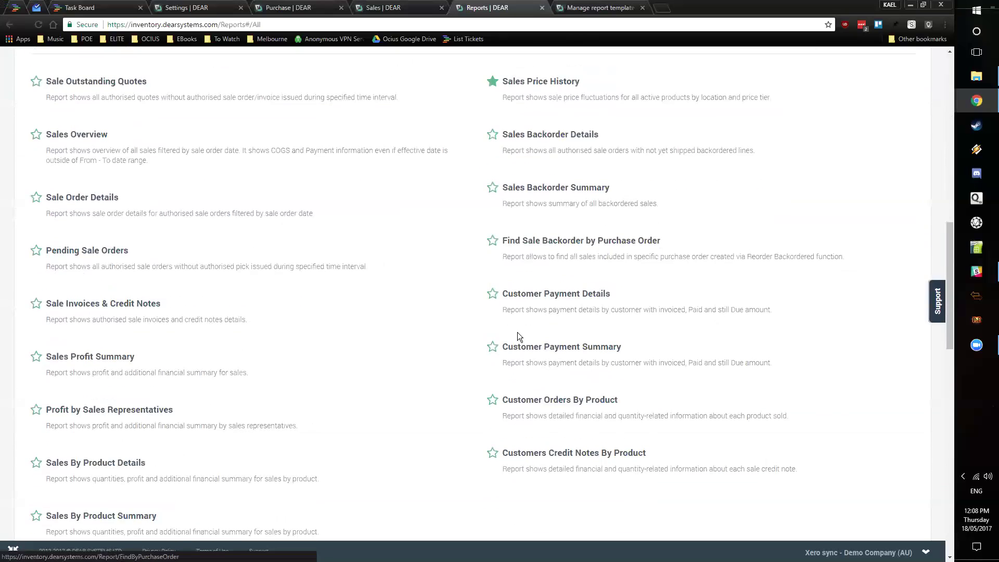
scroll(356, 439, down, 3)
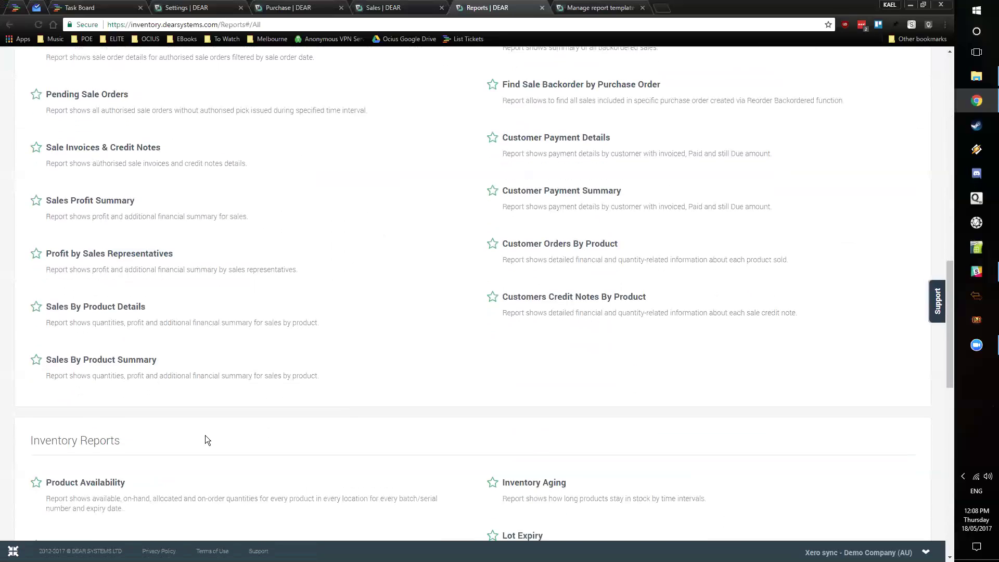
click(111, 359)
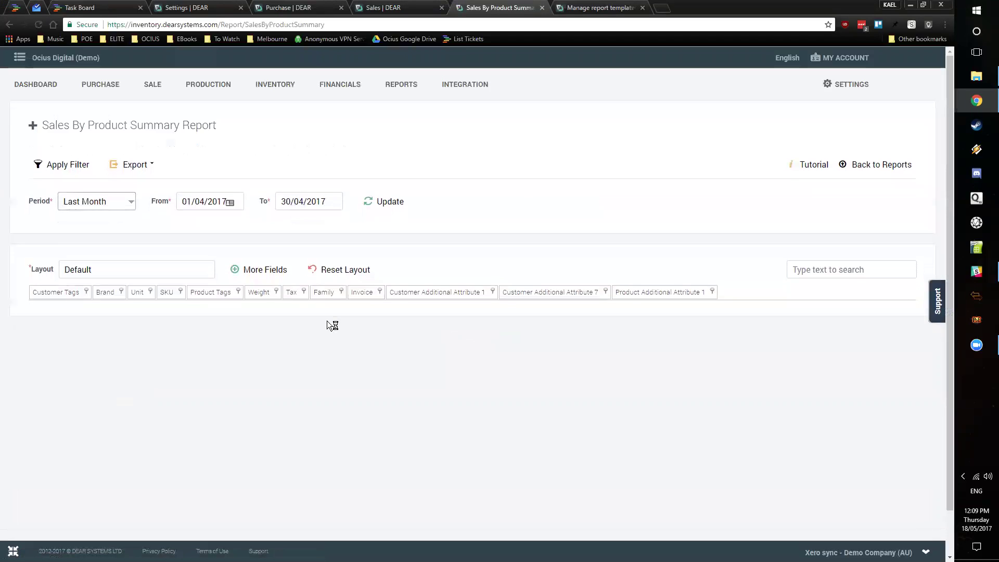
Step: Add SKU as a row field between Sales Representative and Category in the report, and sort the Customer field in descending order
scroll(428, 344, down, 1)
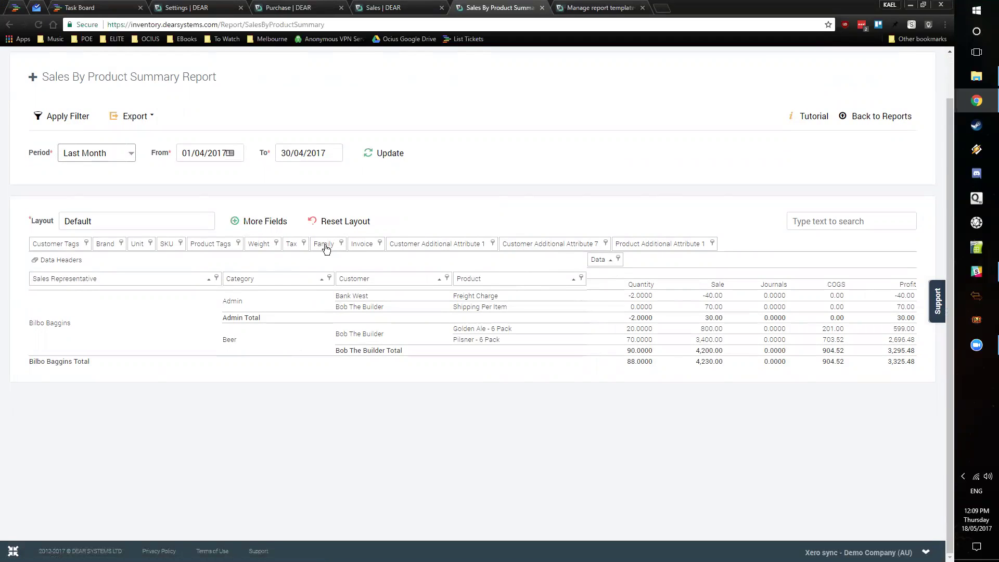
drag(171, 245, 217, 281)
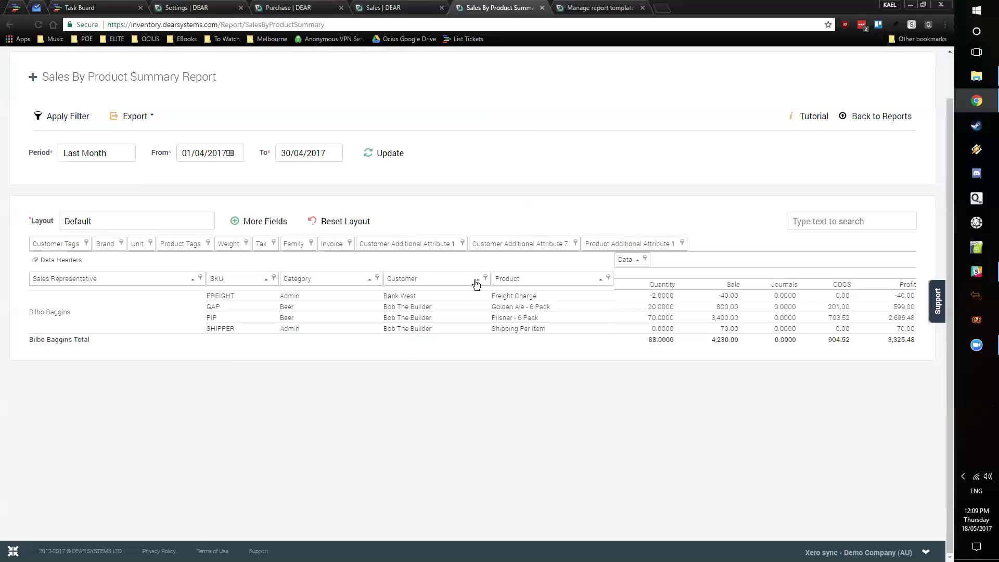
click(477, 281)
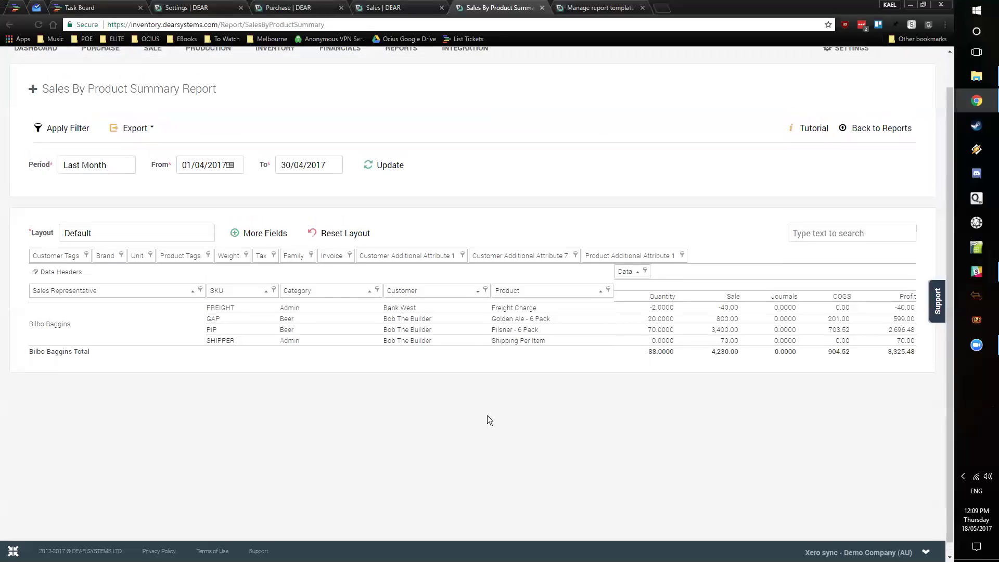
scroll(489, 416, up, 1)
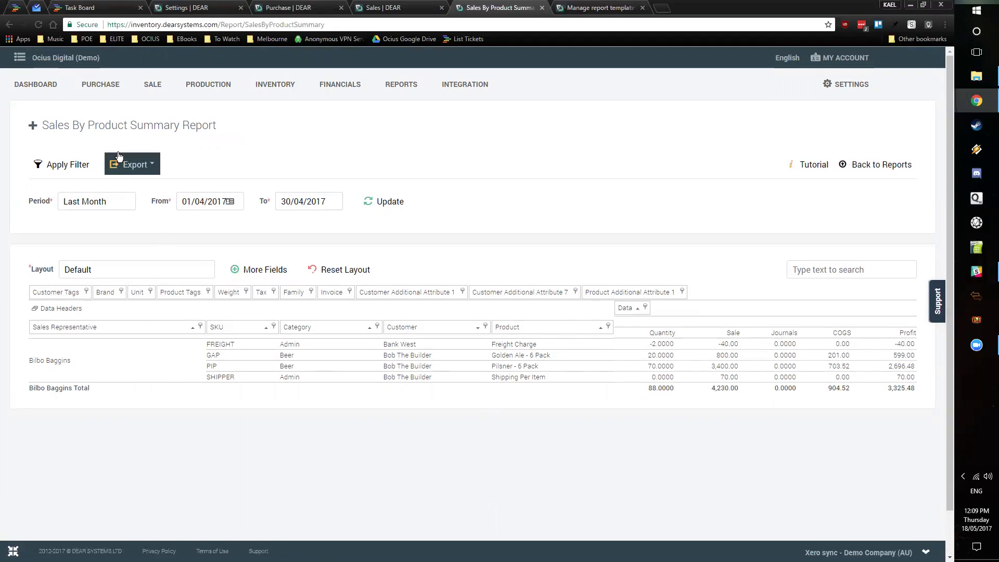
Step: Open the integrations overview and examine the available accounting, point of sale, payment, CRM, eCommerce, fulfilment and forecasting integrations
click(468, 86)
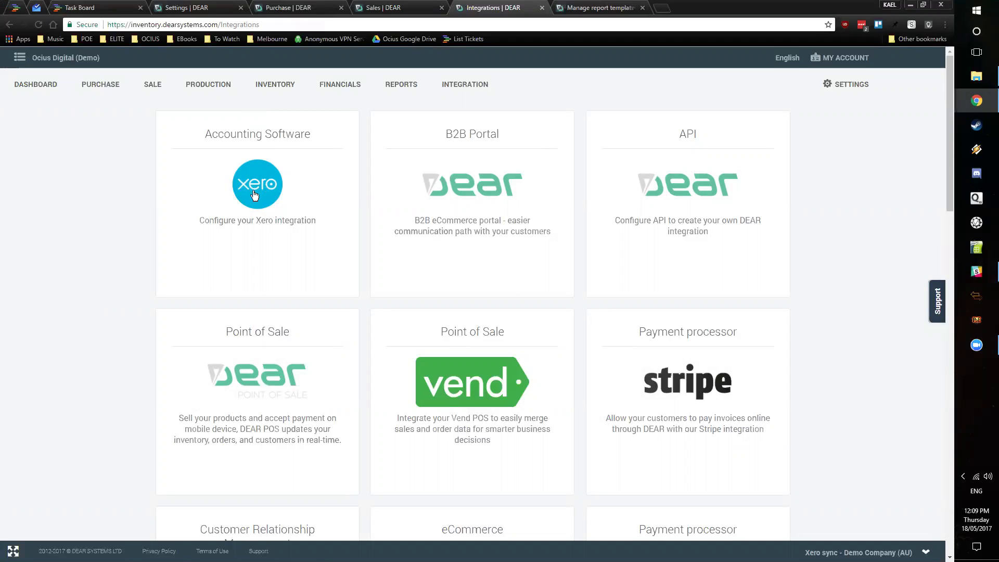
scroll(156, 173, down, 1)
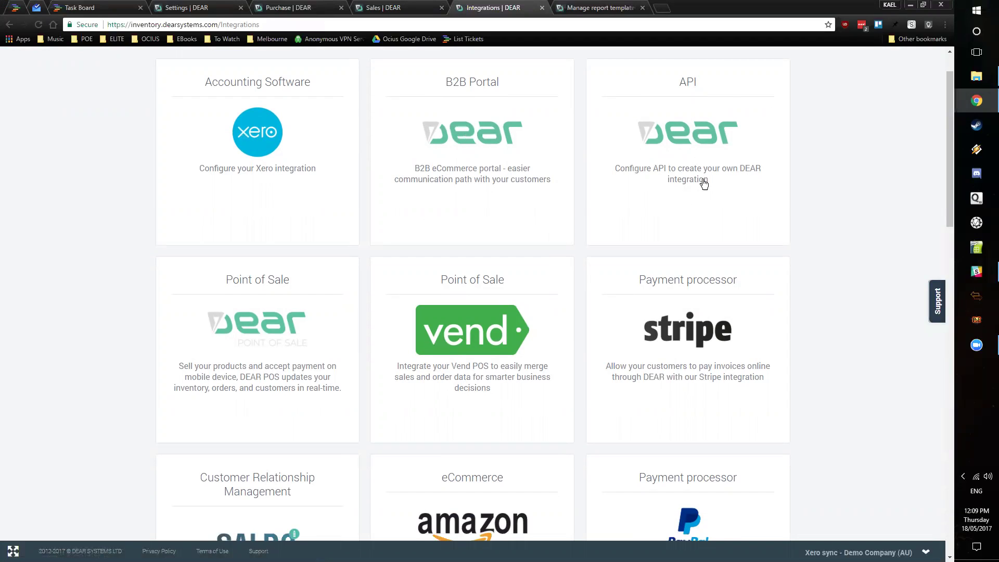
scroll(574, 301, down, 2)
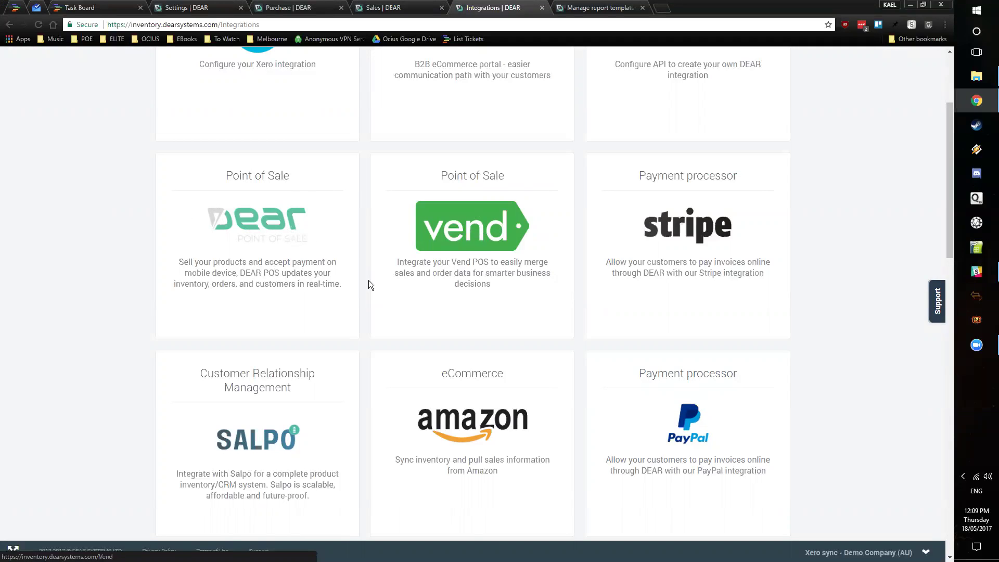
scroll(480, 281, down, 1)
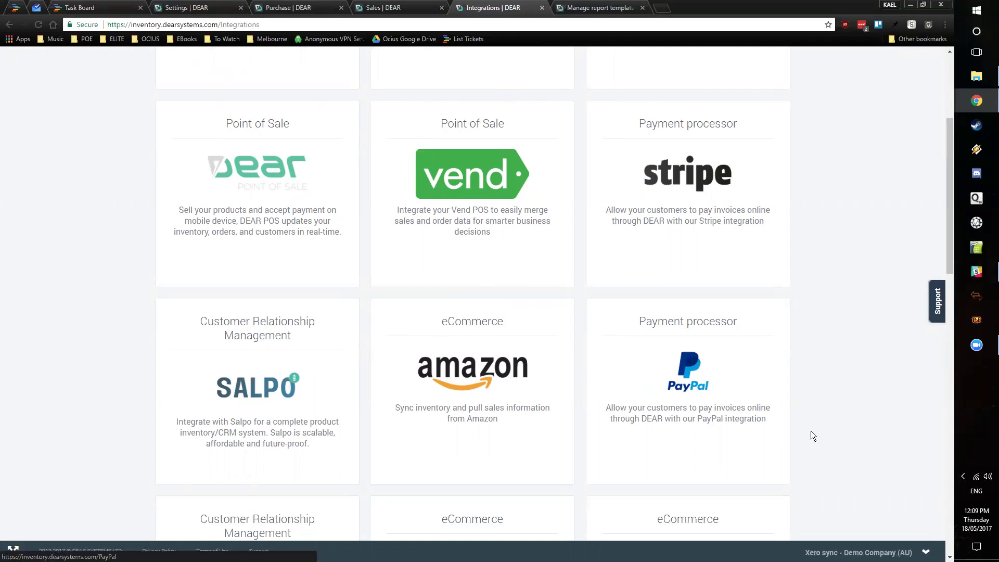
scroll(156, 397, down, 3)
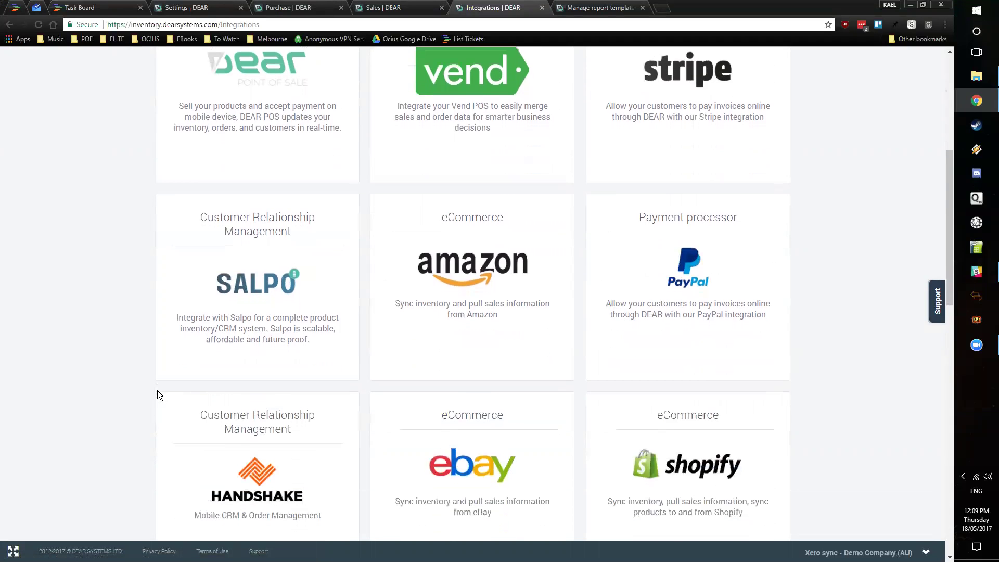
scroll(255, 268, down, 4)
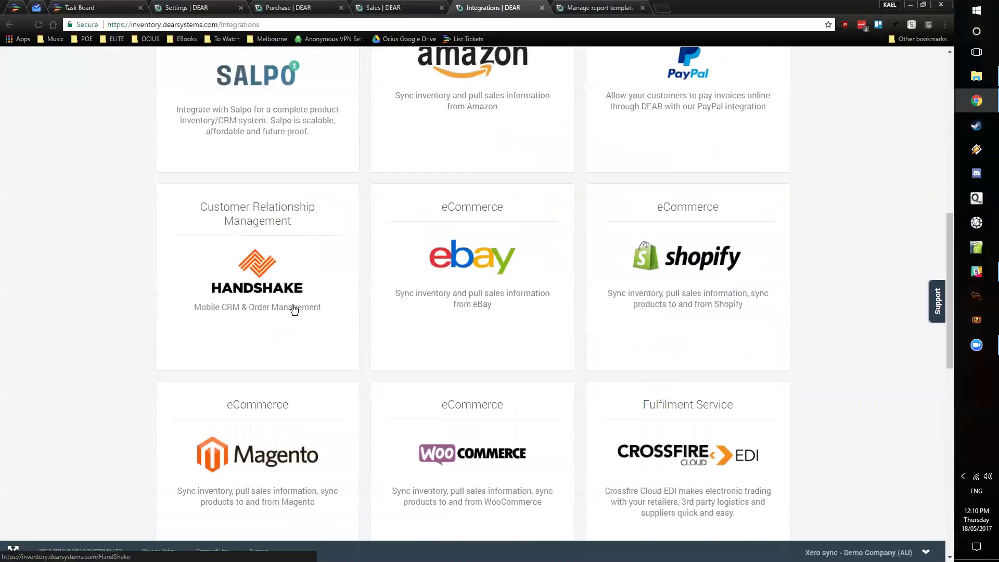
scroll(292, 308, down, 6)
scroll(300, 313, down, 6)
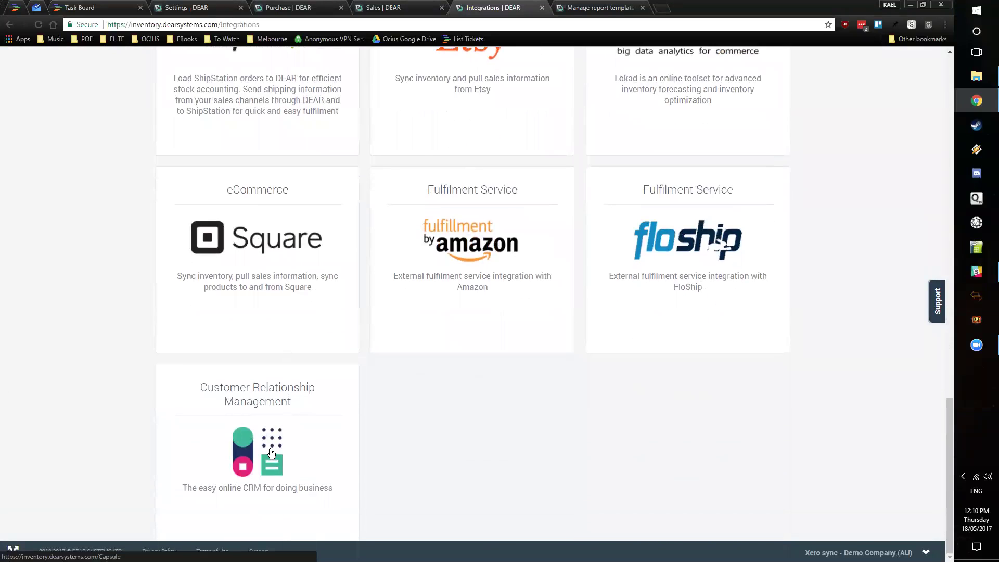
scroll(291, 440, up, 4)
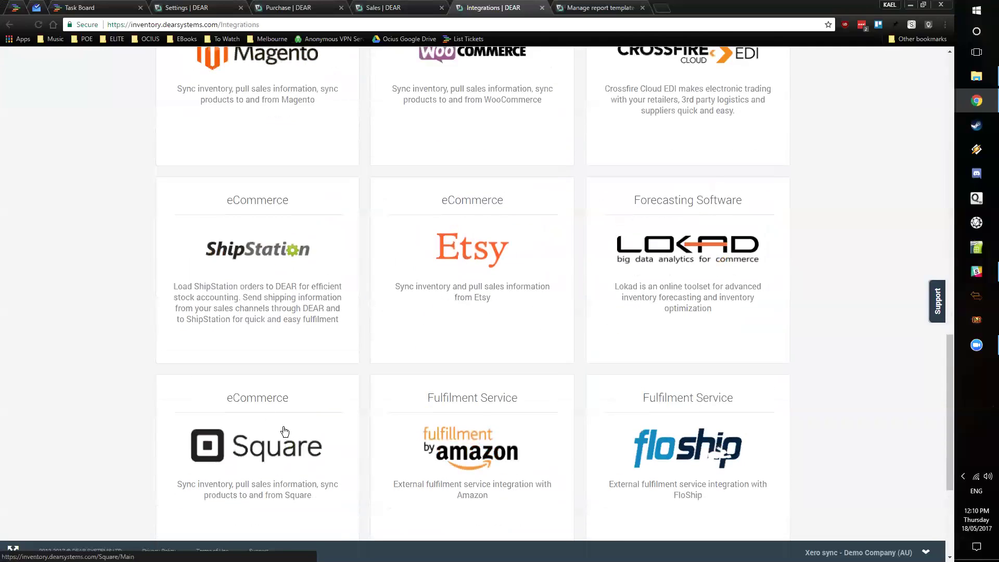
scroll(253, 412, up, 7)
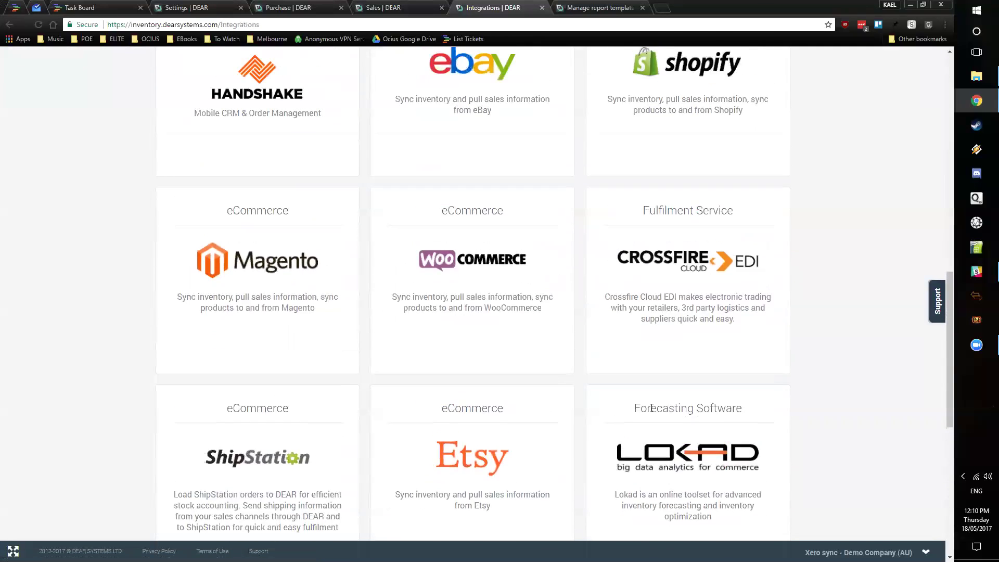
scroll(255, 358, down, 9)
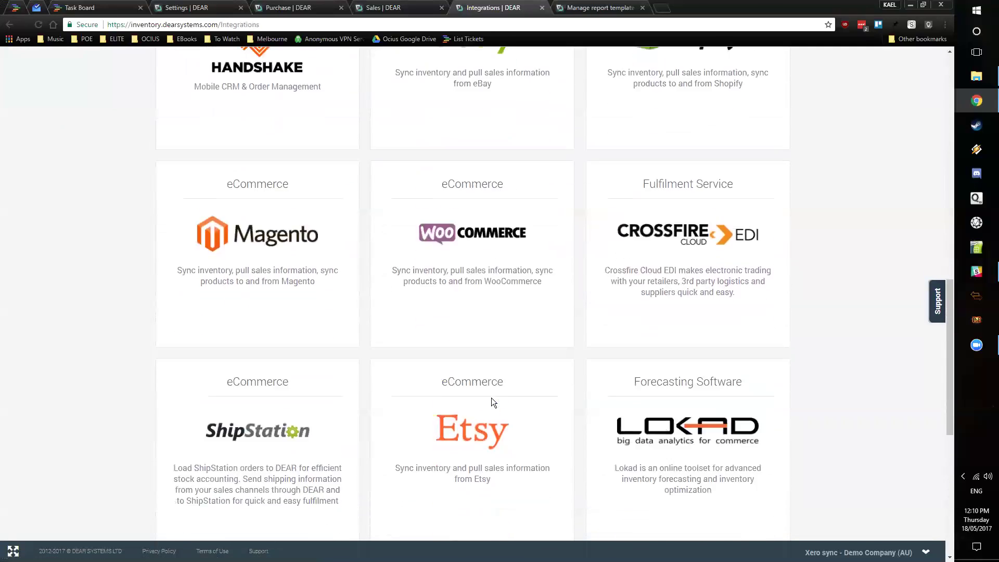
scroll(534, 402, up, 20)
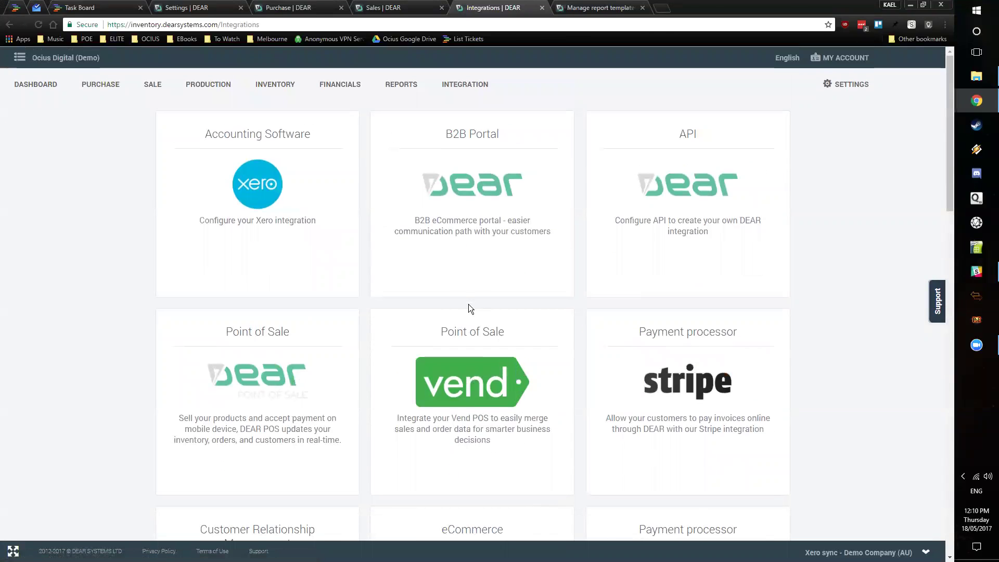
Step: Return to the dashboard of the Ocius Digital (Demo) company
click(72, 59)
click(76, 86)
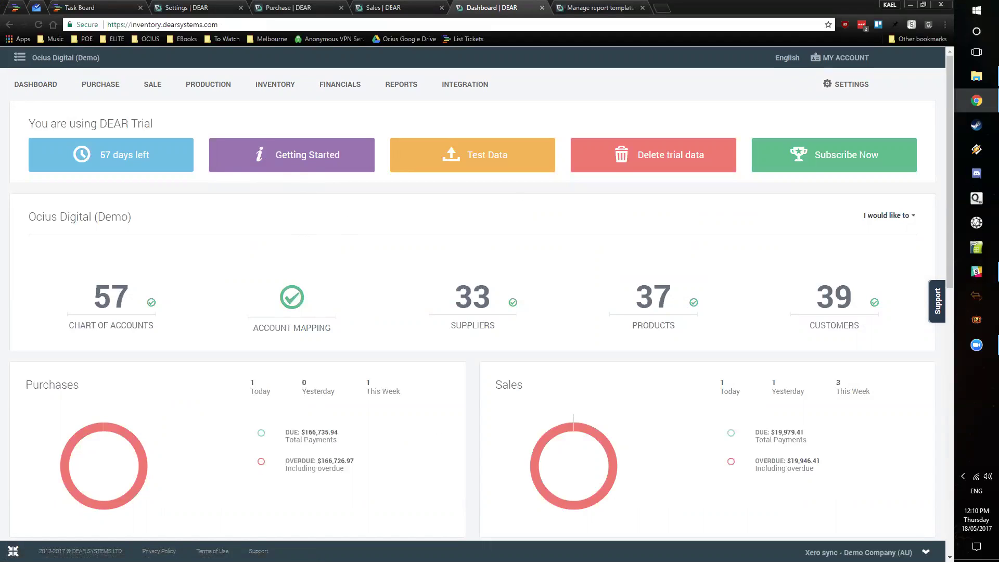
click(961, 343)
click(590, 219)
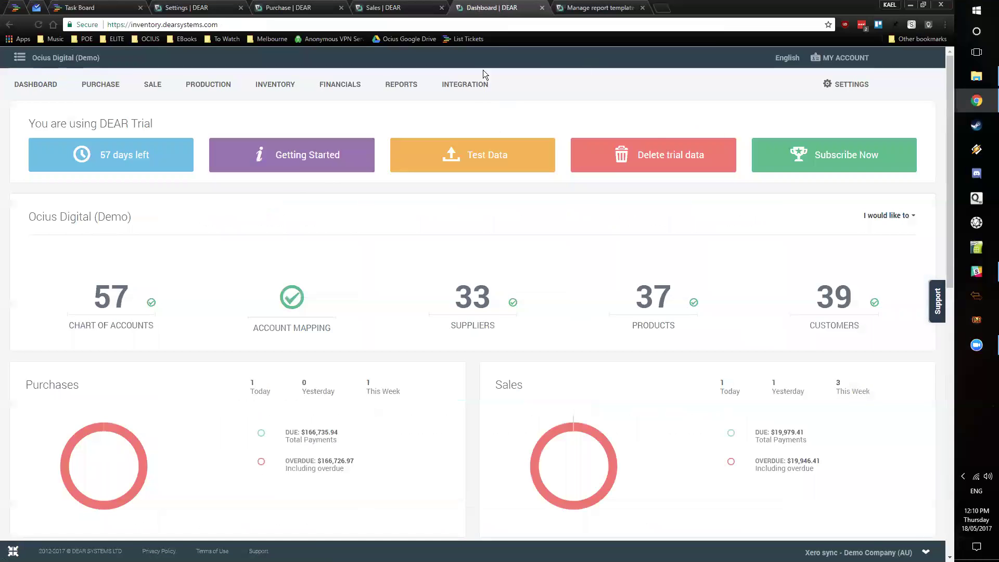